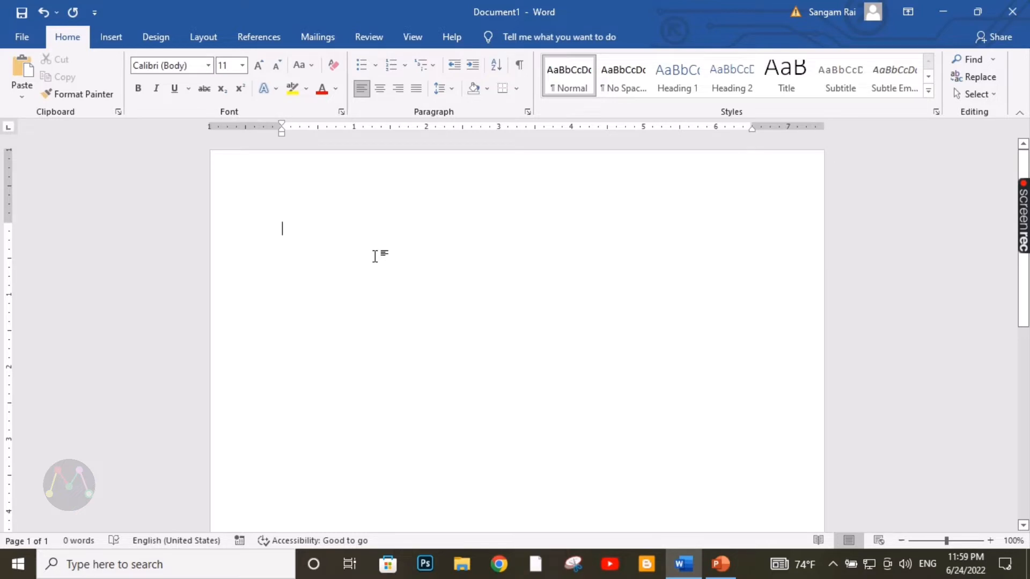
- Enter a list of fruits on separate lines: Mango, Banana, Apple, Orange and Pear
{"action": "type", "text": "Mango"}
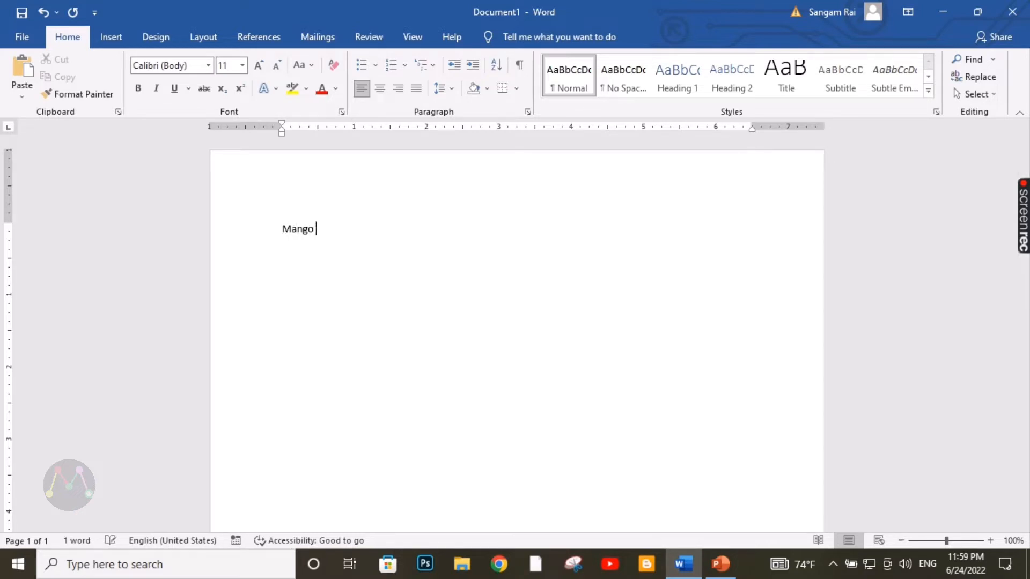
{"action": "key", "text": "Return"}
{"action": "type", "text": "Banana"}
{"action": "key", "text": "Return"}
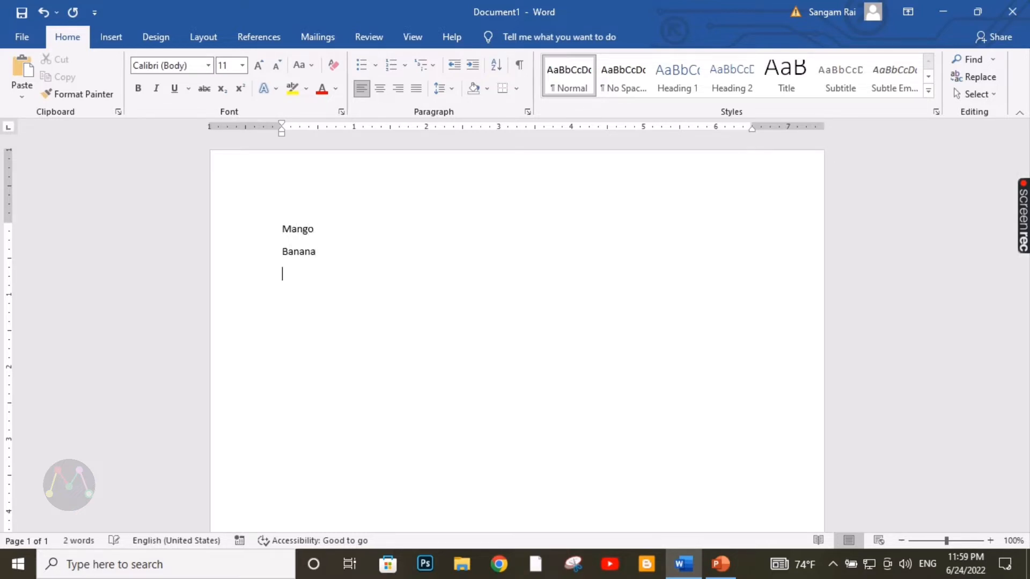
{"action": "type", "text": "Apple"}
{"action": "key", "text": "Return"}
{"action": "type", "text": "Orange"}
{"action": "key", "text": "Return"}
{"action": "type", "text": "Pear"}
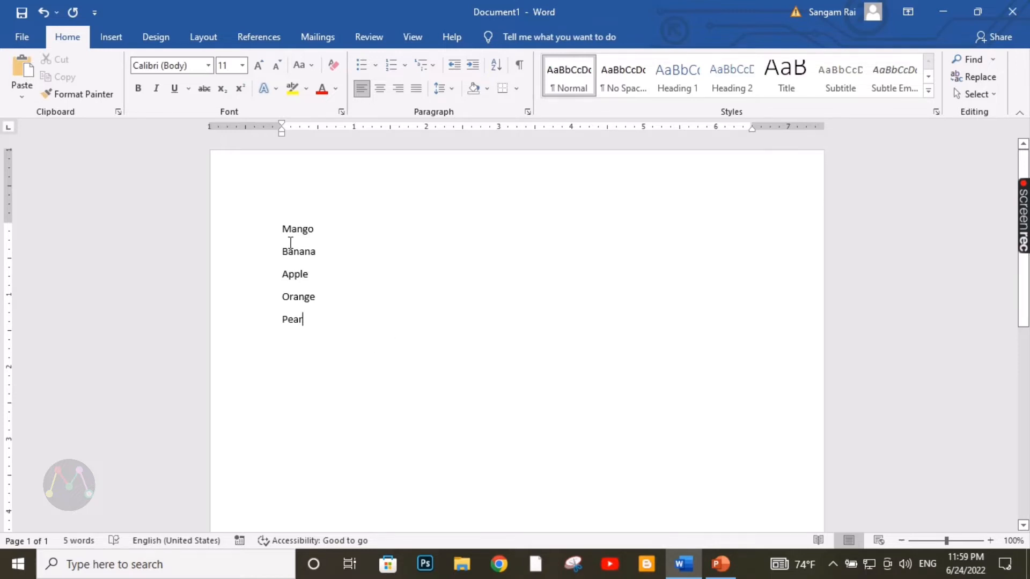
- Insert a title line above Mango reading "Name list of fruits:"
{"action": "left_click", "coordinate": [283, 228]}
{"action": "key", "text": "Return"}
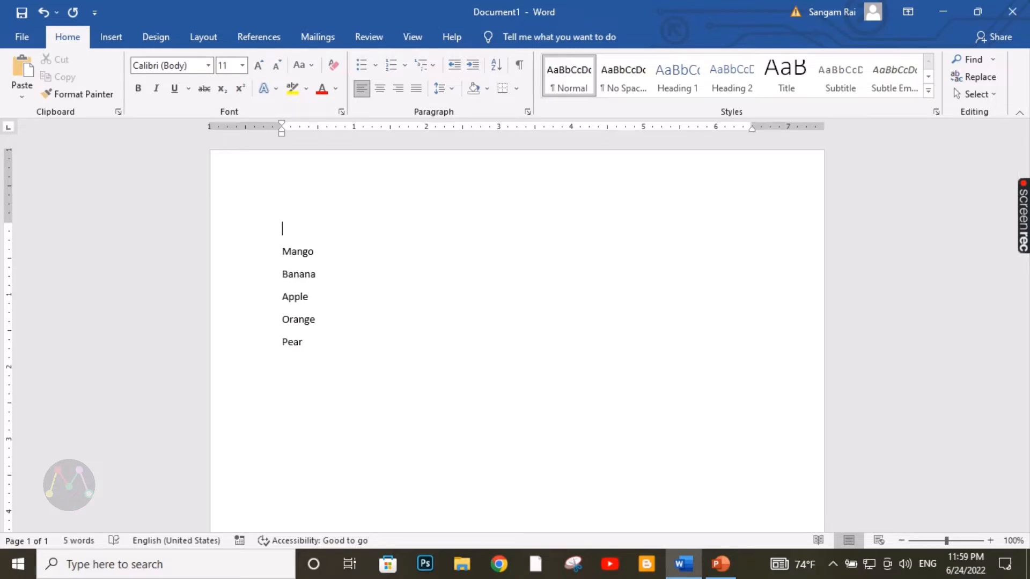
{"action": "type", "text": "Name list of fruits:"}
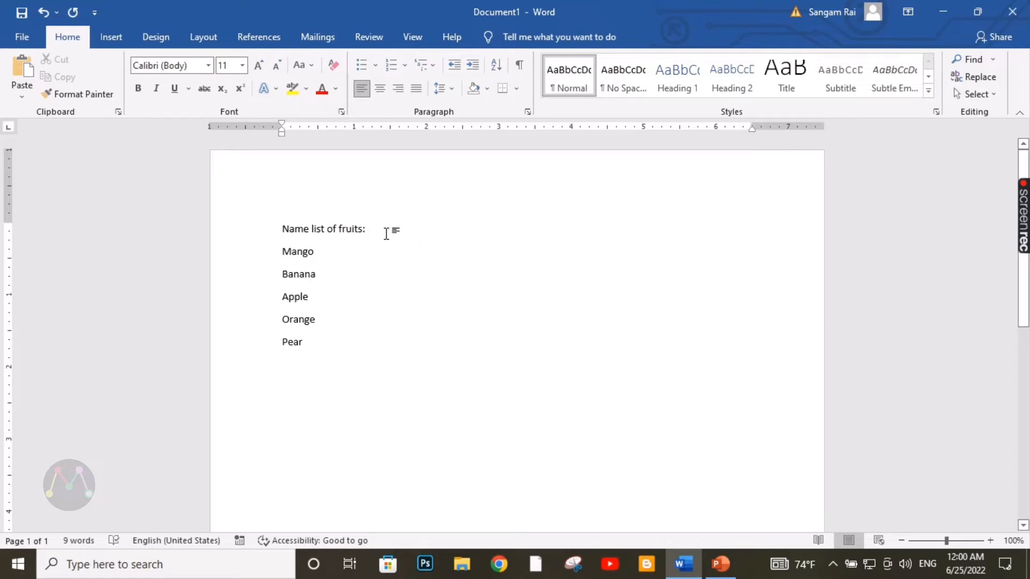
- Format the title line "Name list of fruits:" as 18 pt bold
{"action": "triple_click", "coordinate": [281, 229]}
{"action": "left_click", "coordinate": [404, 185]}
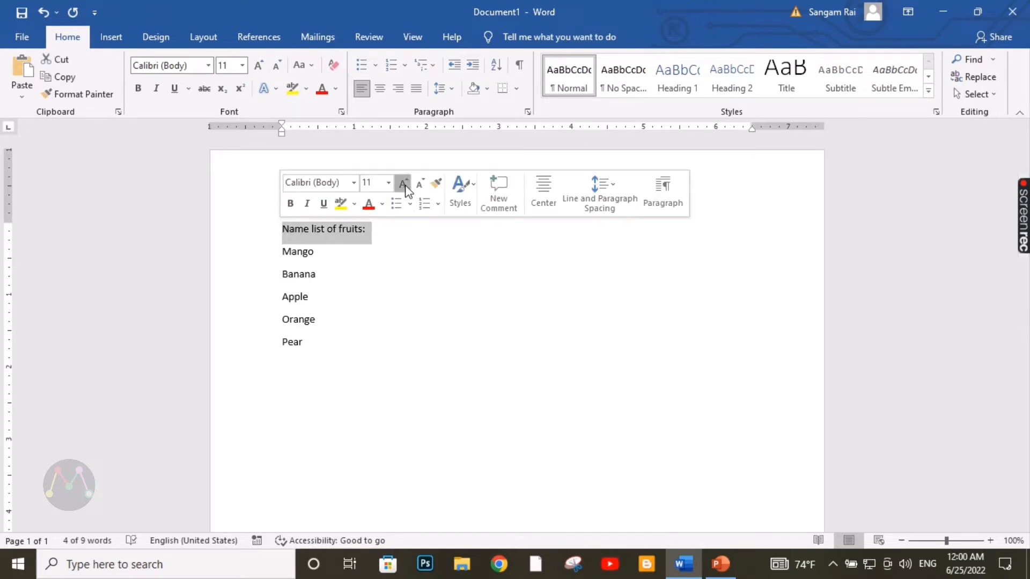
{"action": "left_click", "coordinate": [404, 185]}
{"action": "left_click", "coordinate": [403, 185]}
{"action": "left_click", "coordinate": [404, 185]}
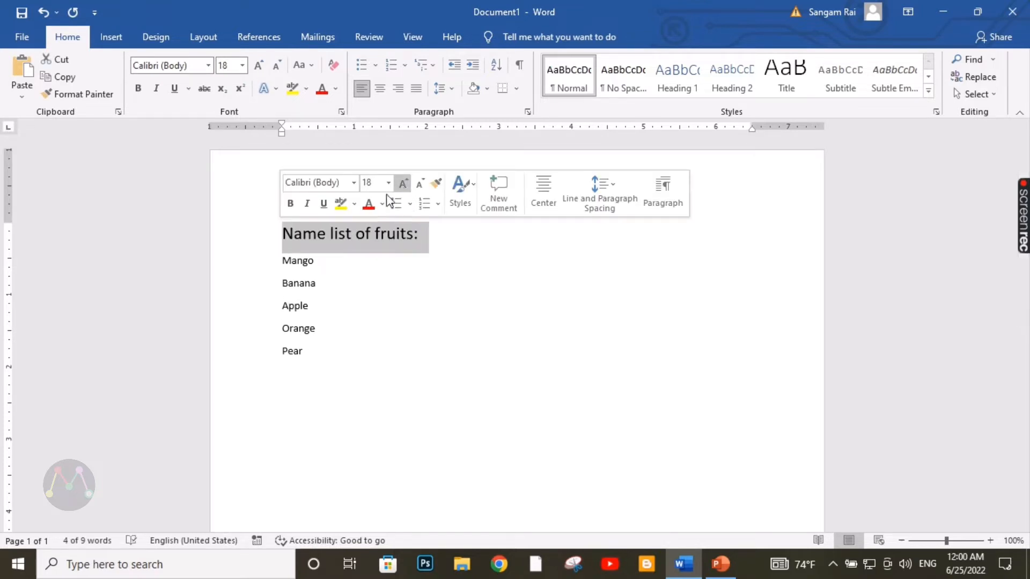
{"action": "left_click", "coordinate": [290, 204]}
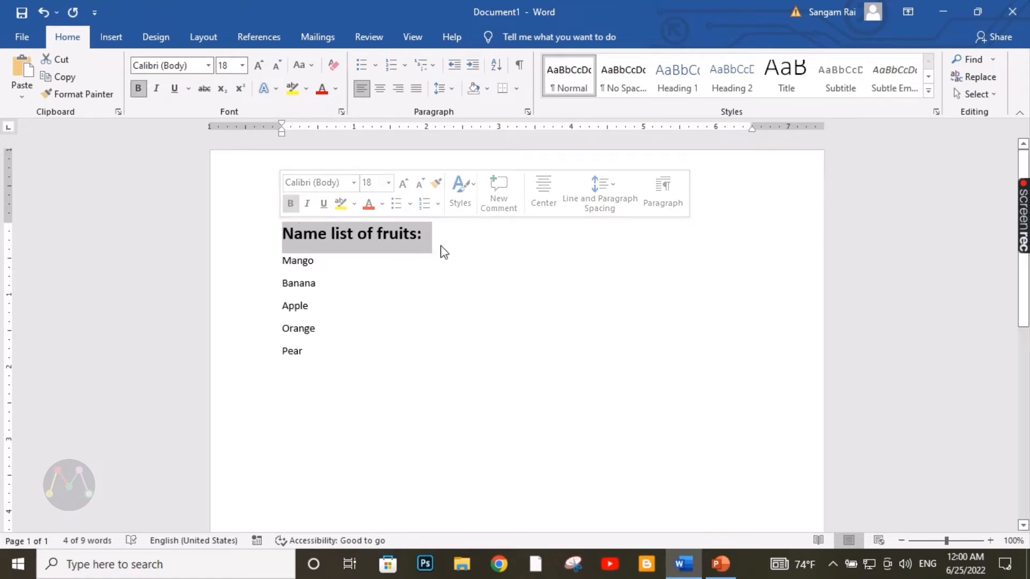
{"action": "left_click", "coordinate": [358, 280]}
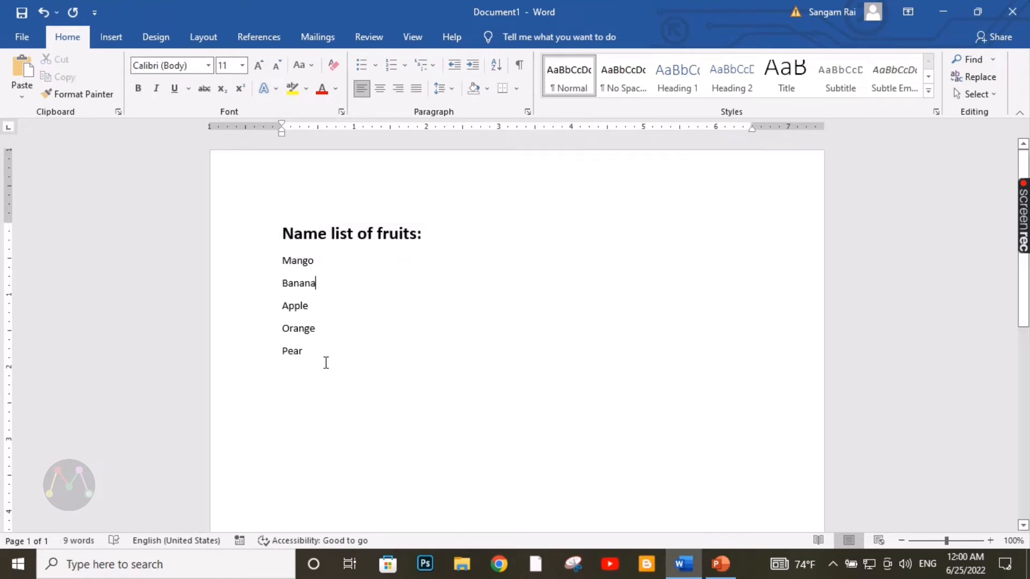
- Copy the five fruit names and paste them below the original list, leaving a blank line between the two
{"action": "left_click_drag", "start_coordinate": [304, 351], "coordinate": [269, 271]}
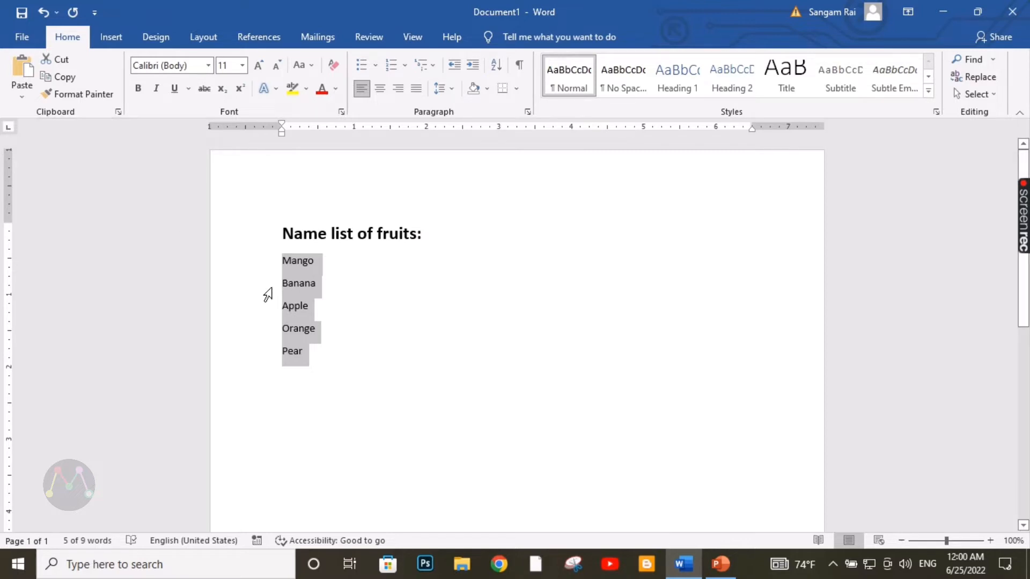
{"action": "left_click", "coordinate": [75, 83]}
{"action": "left_click", "coordinate": [344, 356]}
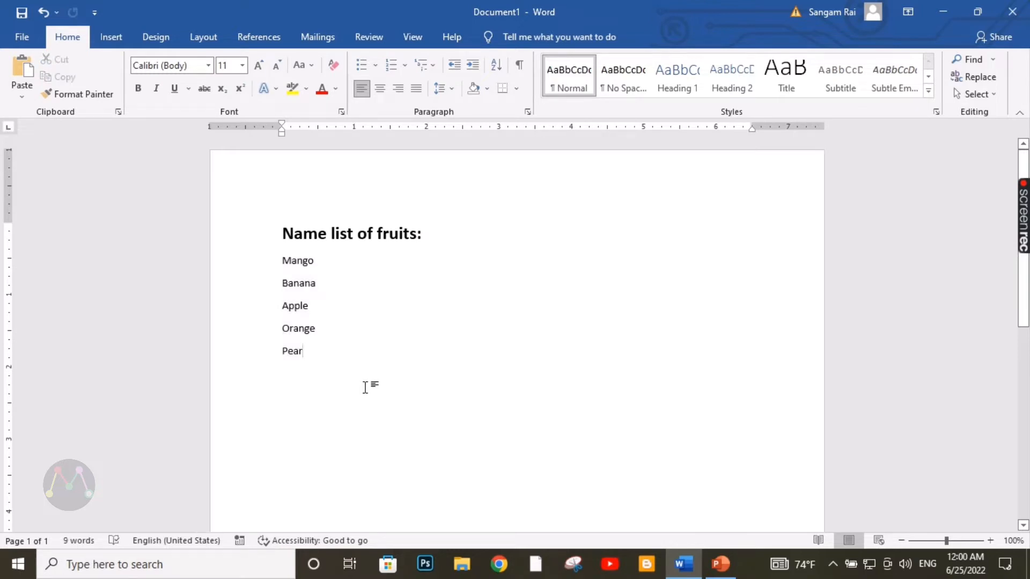
{"action": "key", "text": "Return"}
{"action": "left_click_drag", "start_coordinate": [320, 364], "coordinate": [276, 257]}
{"action": "key", "text": "ctrl+c"}
{"action": "left_click", "coordinate": [286, 393]}
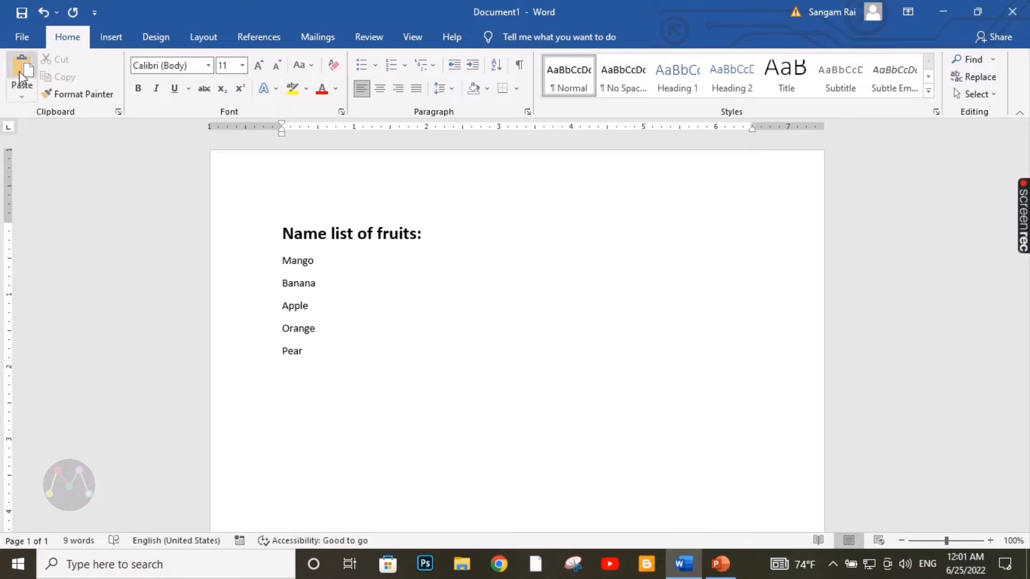
{"action": "left_click", "coordinate": [22, 69]}
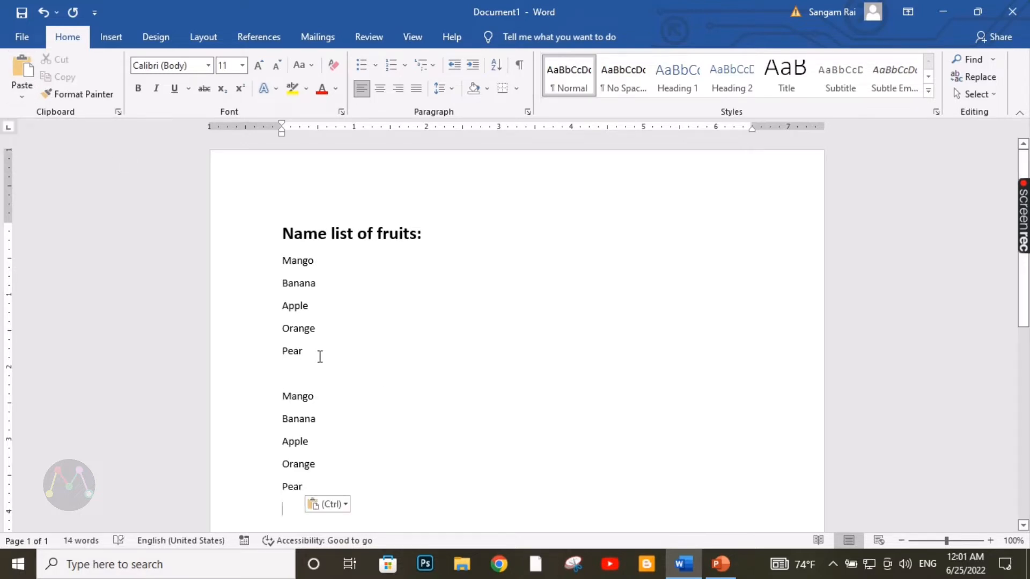
{"action": "left_click_drag", "start_coordinate": [320, 356], "coordinate": [276, 260]}
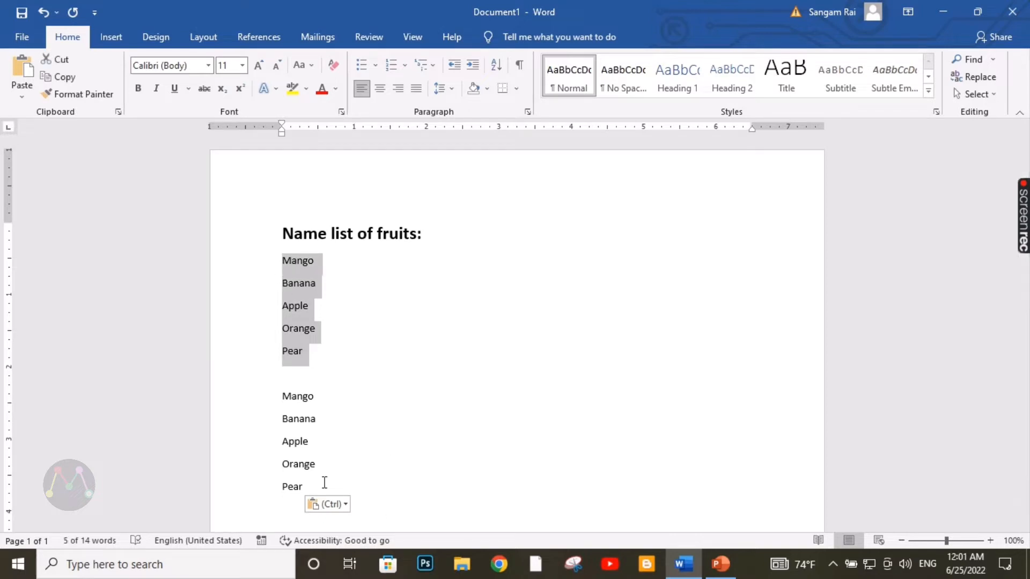
{"action": "left_click_drag", "start_coordinate": [319, 489], "coordinate": [284, 404]}
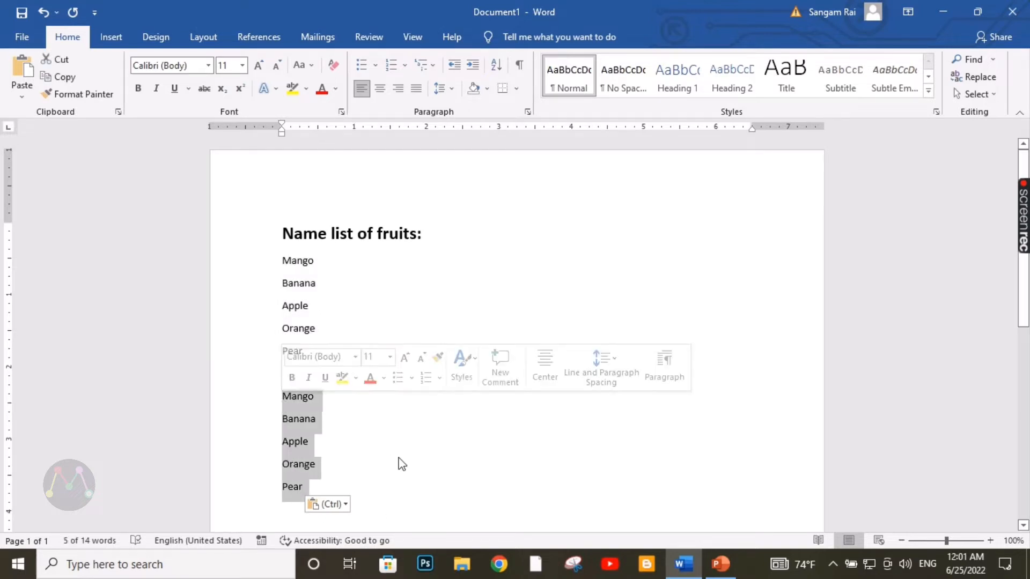
{"action": "left_click", "coordinate": [435, 354]}
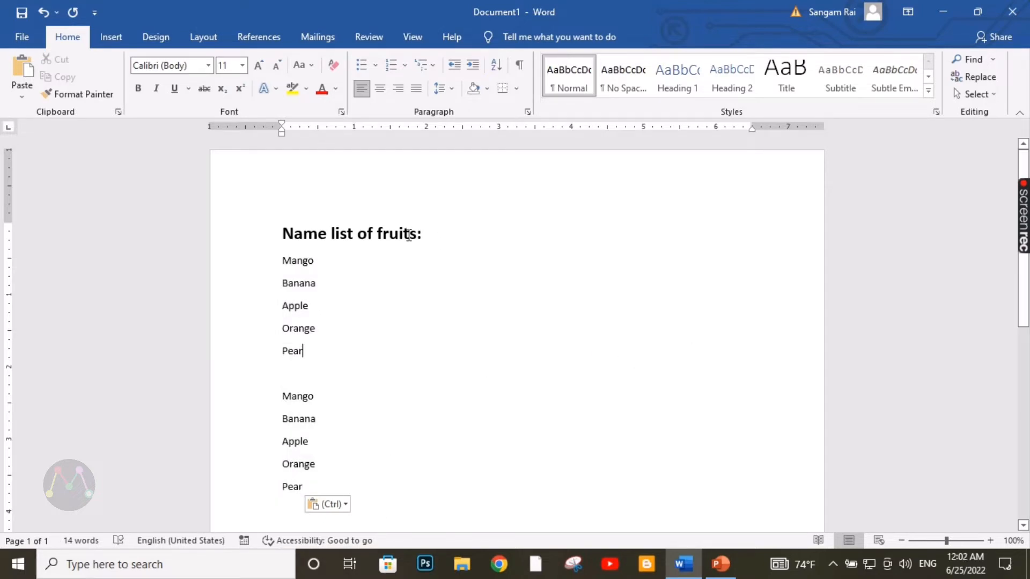
- Cut the title line and paste it between the two fruit lists, removing the extra blank line beneath it
{"action": "left_click_drag", "start_coordinate": [409, 230], "coordinate": [290, 230]}
{"action": "key", "text": "ctrl+c"}
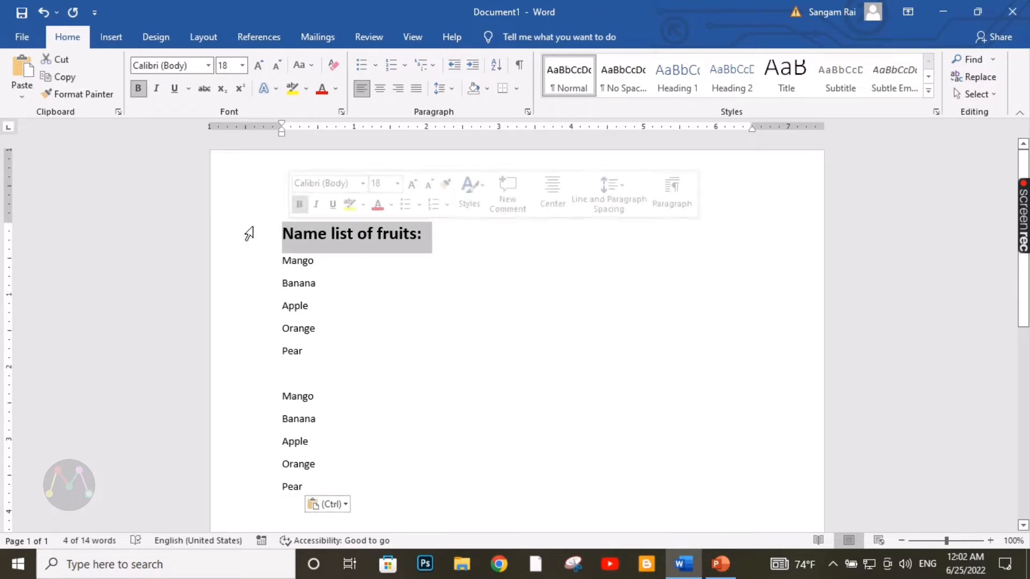
{"action": "left_click", "coordinate": [62, 60]}
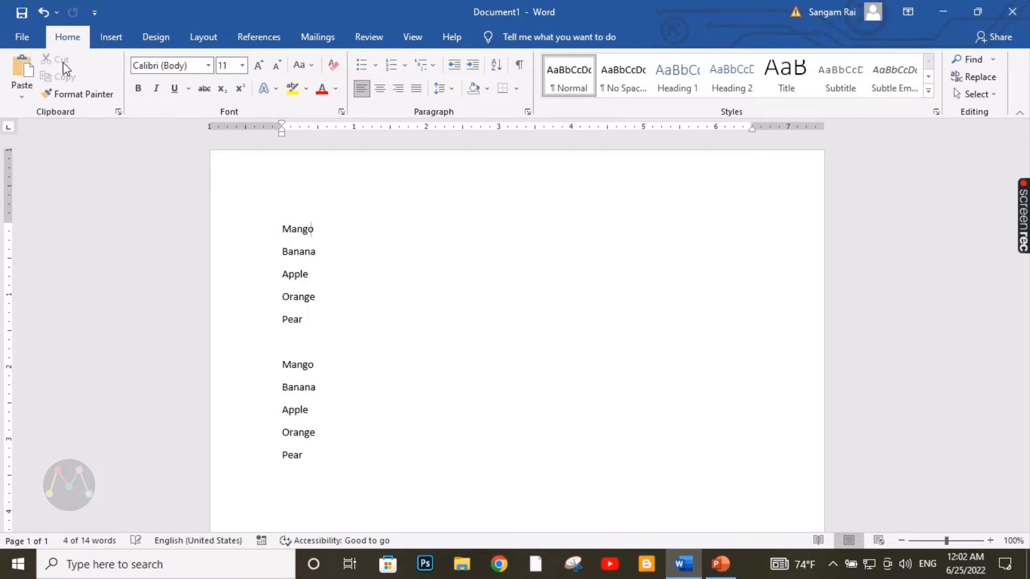
{"action": "left_click", "coordinate": [294, 352]}
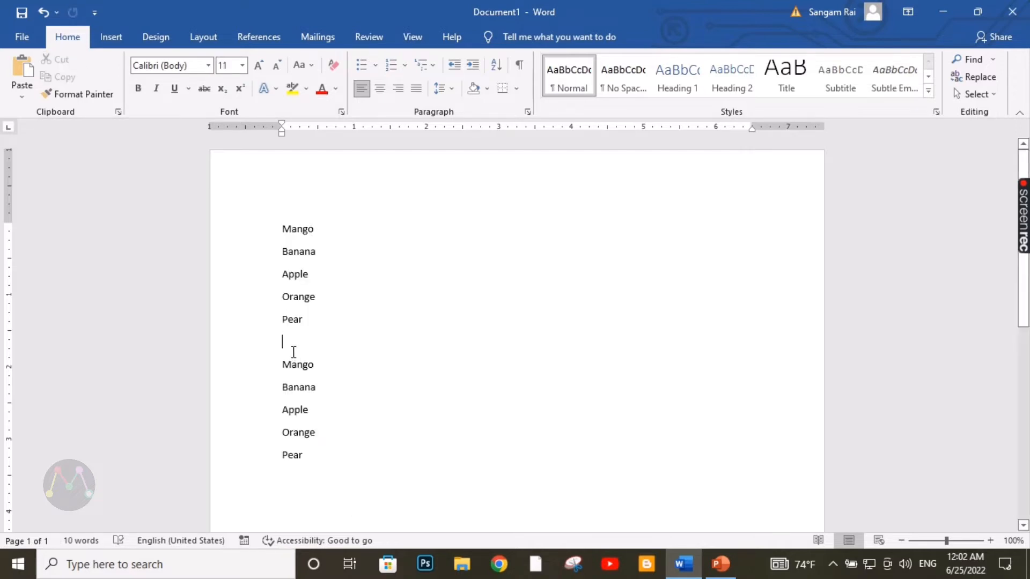
{"action": "left_click", "coordinate": [18, 74]}
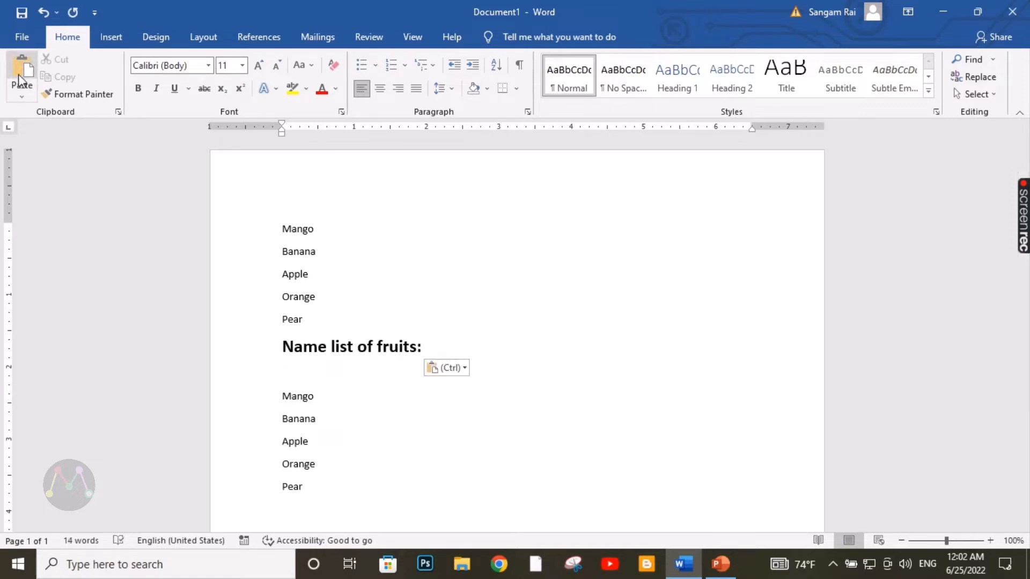
{"action": "key", "text": "Delete"}
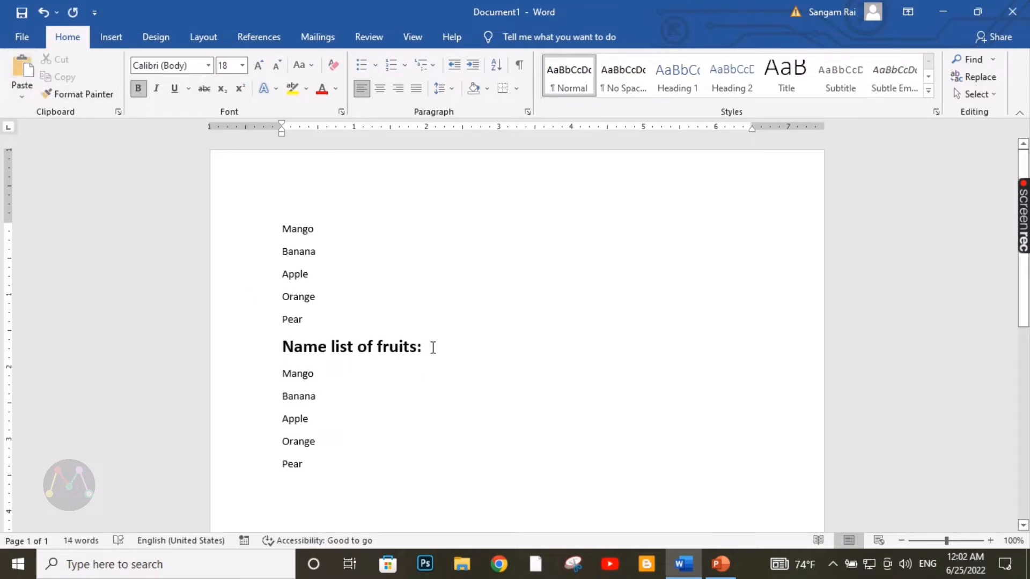
- Copy the title line and paste it above the first fruit list without an extra blank line
{"action": "left_click_drag", "start_coordinate": [433, 347], "coordinate": [281, 348]}
{"action": "key", "text": "ctrl+c"}
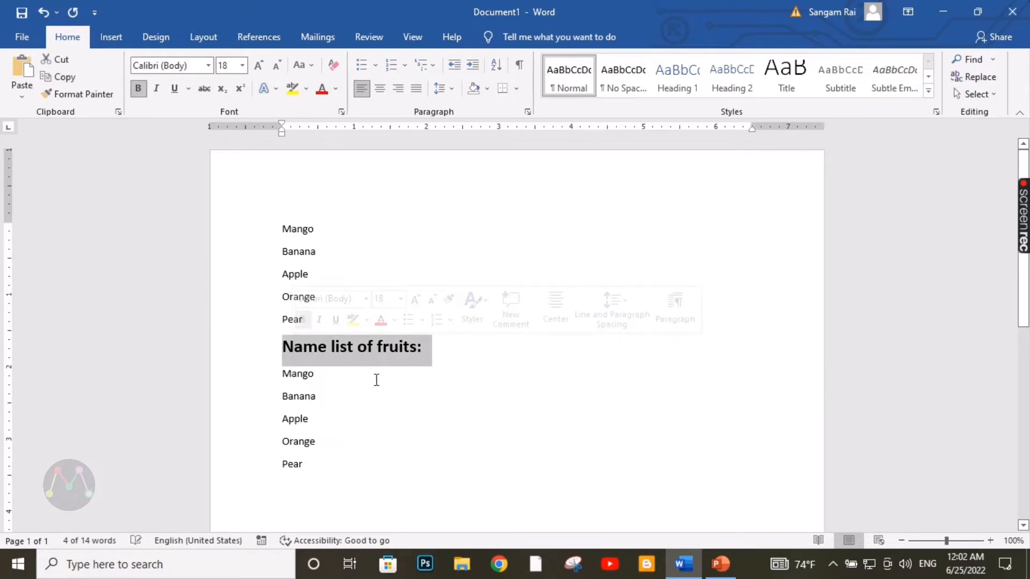
{"action": "left_click", "coordinate": [299, 221]}
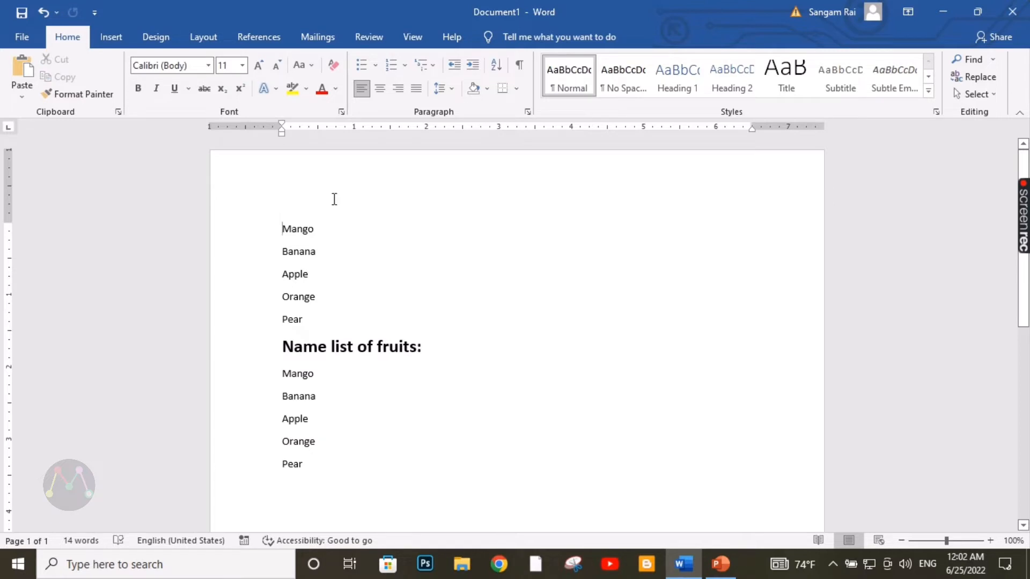
{"action": "key", "text": "Return"}
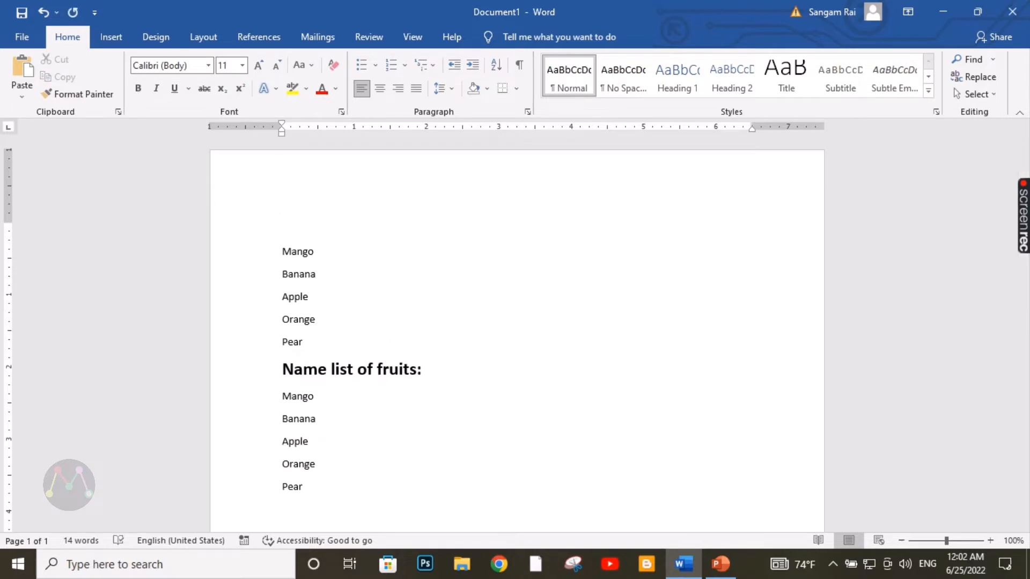
{"action": "left_click", "coordinate": [22, 70]}
{"action": "key", "text": "BackSpace"}
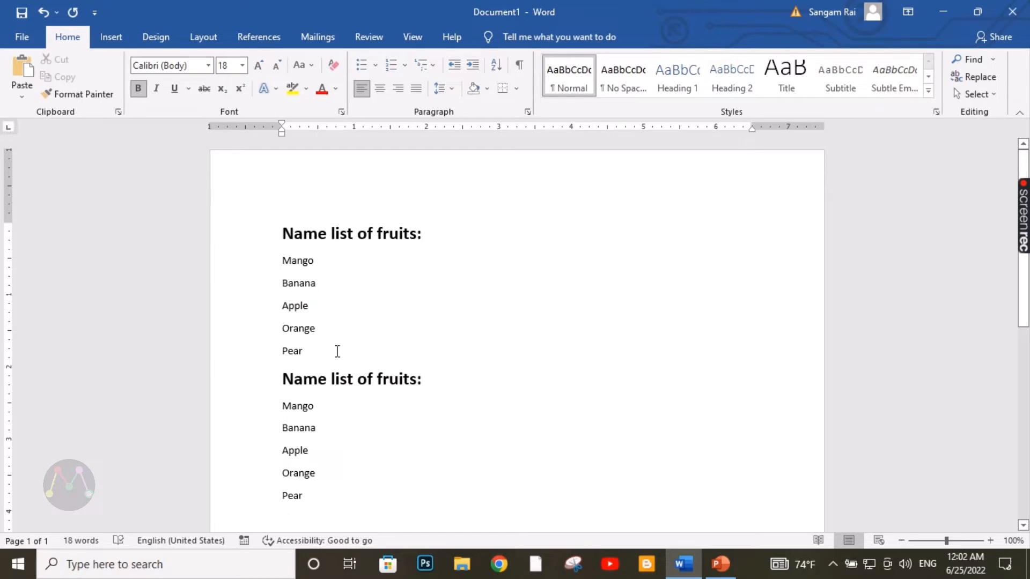
- Add an empty line after Pear in the first list and set its font to Wingdings
{"action": "left_click_drag", "start_coordinate": [335, 351], "coordinate": [275, 267]}
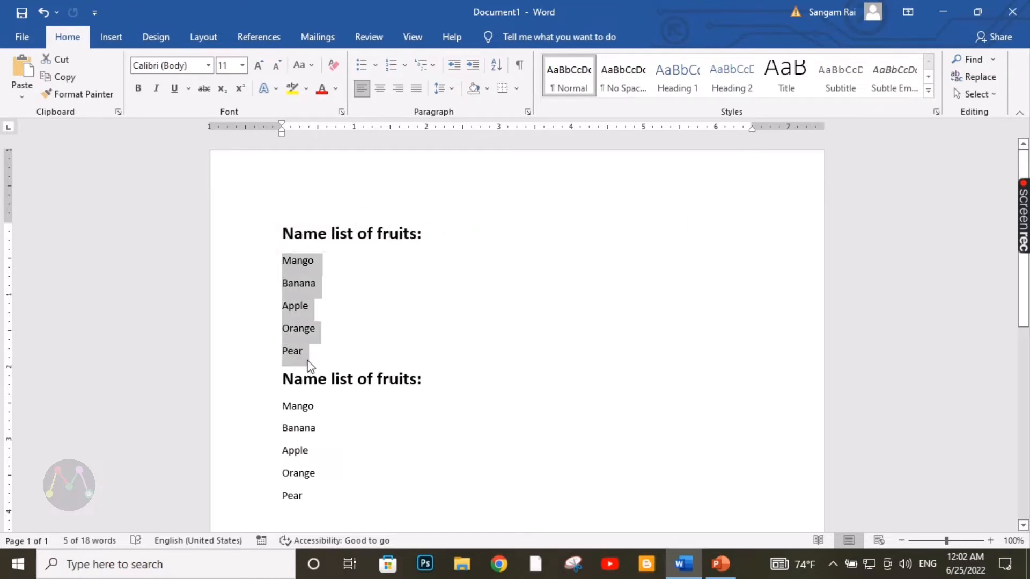
{"action": "left_click", "coordinate": [390, 348]}
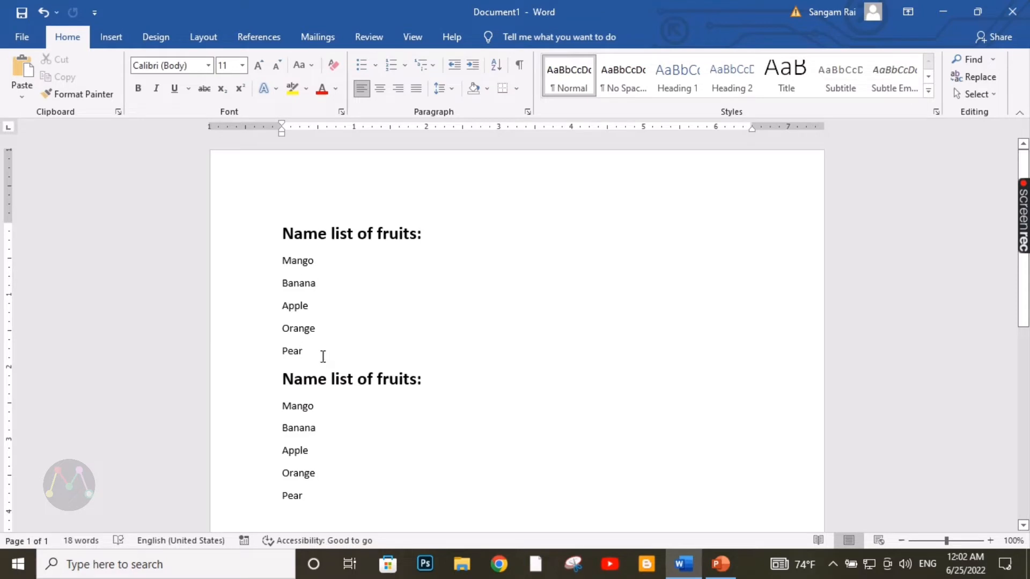
{"action": "key", "text": "Return"}
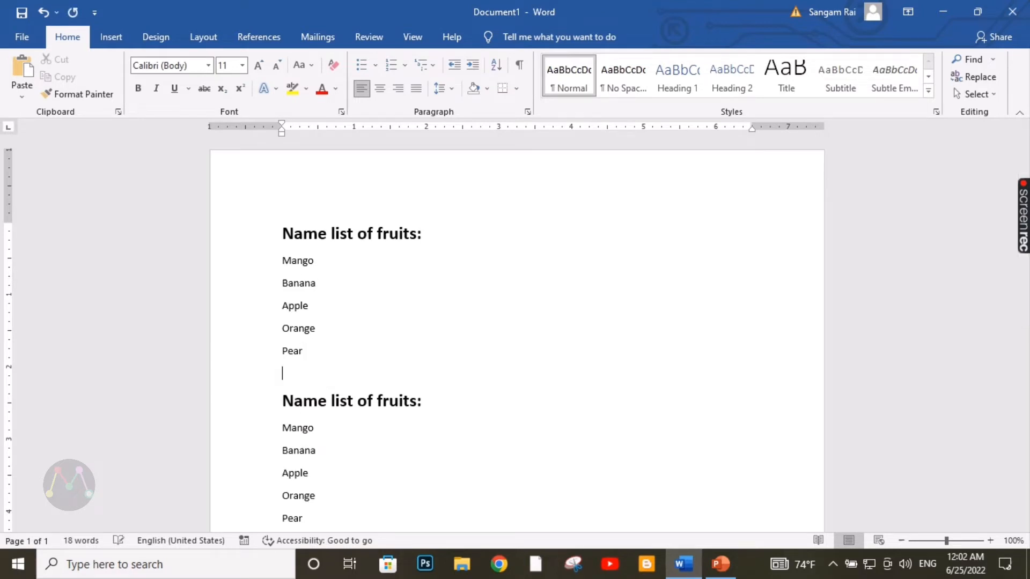
{"action": "left_click", "coordinate": [208, 66]}
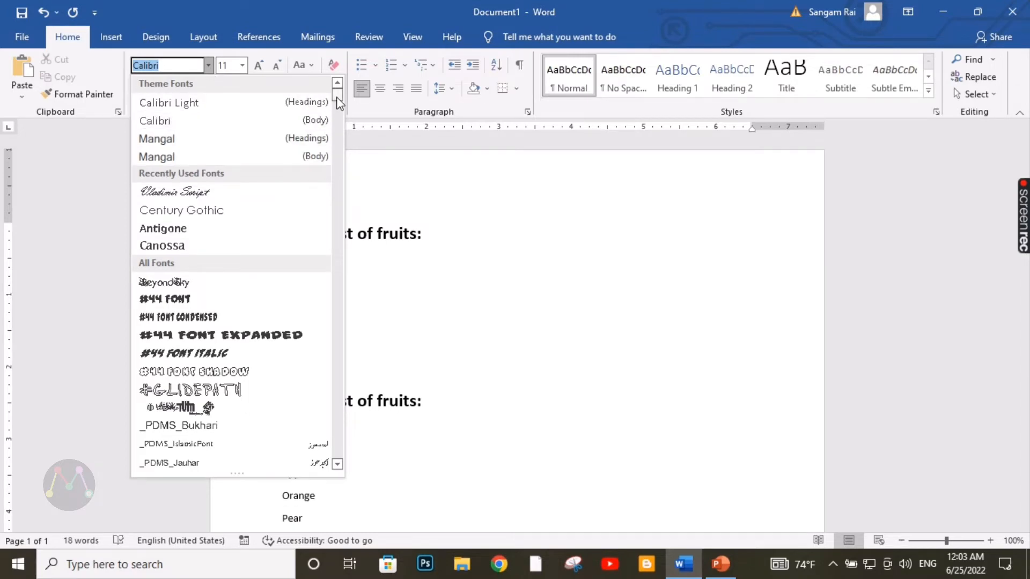
{"action": "left_click_drag", "start_coordinate": [339, 101], "coordinate": [339, 453]}
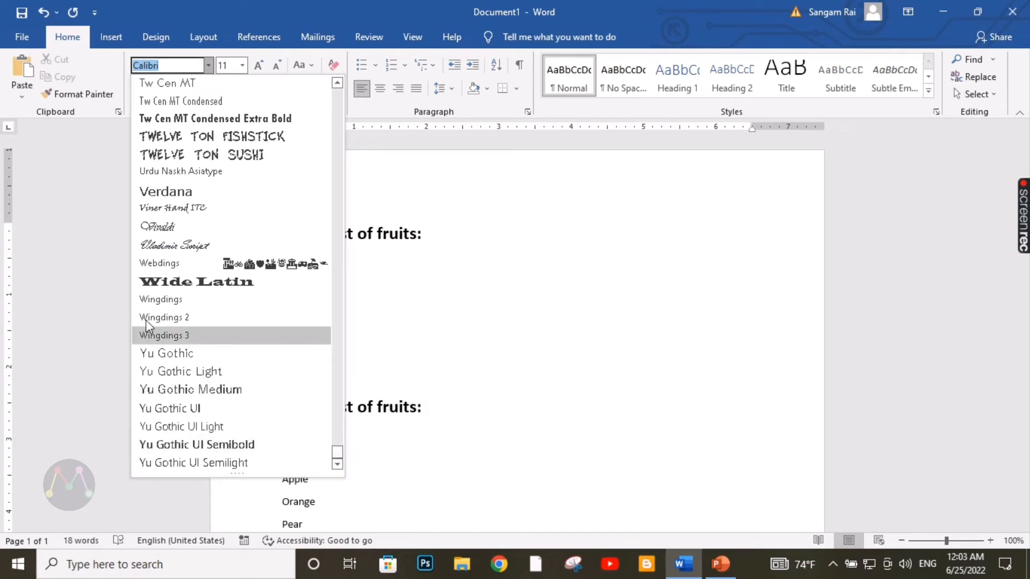
{"action": "left_click", "coordinate": [184, 300]}
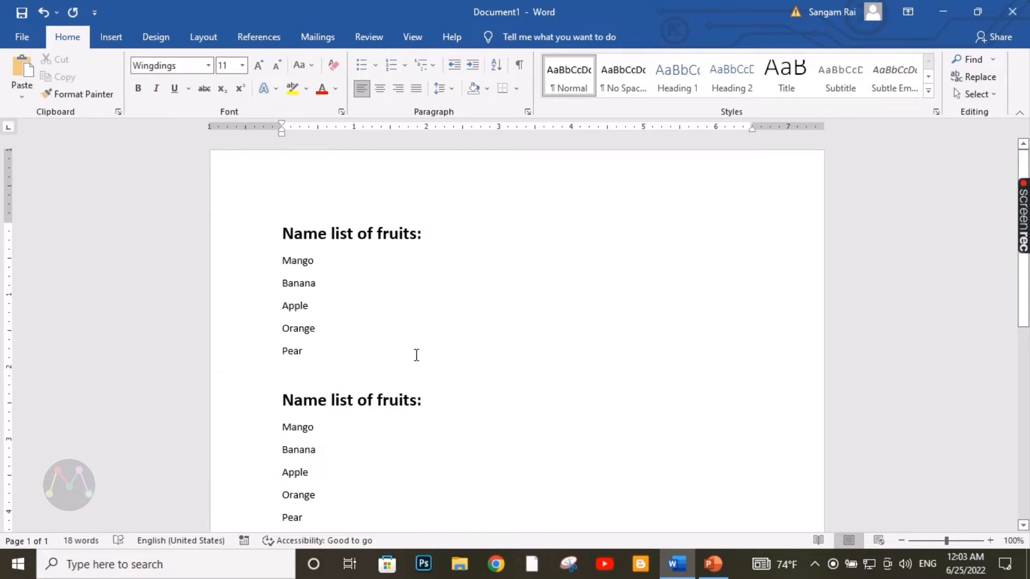
- Enter the sample characters "daghdajkhkdjte;ppm,.vbnncvvcxc" as Wingdings symbols on the empty line and select that line
{"action": "type", "text": "daghdajkhkdj"}
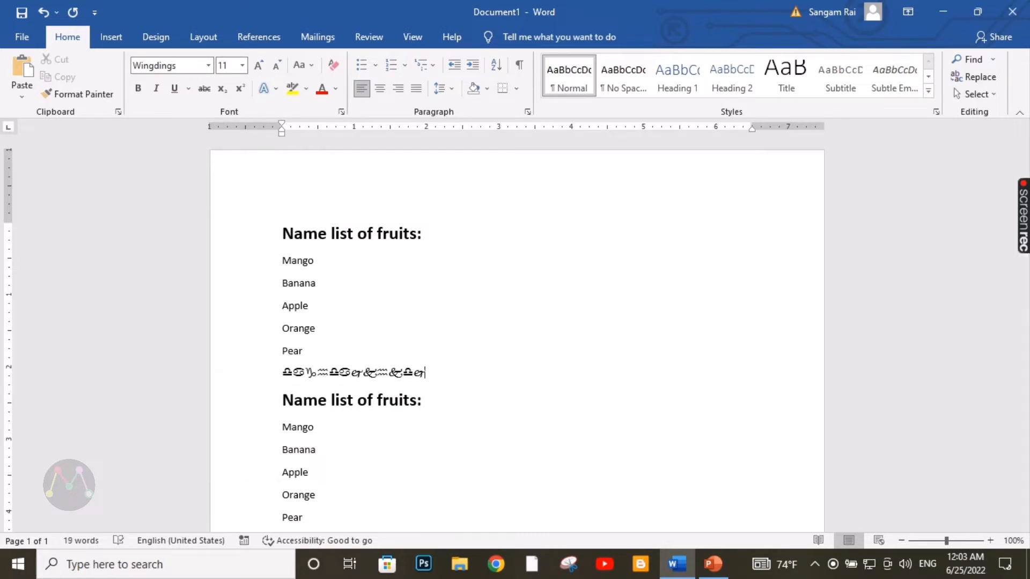
{"action": "type", "text": "te;ppm,."}
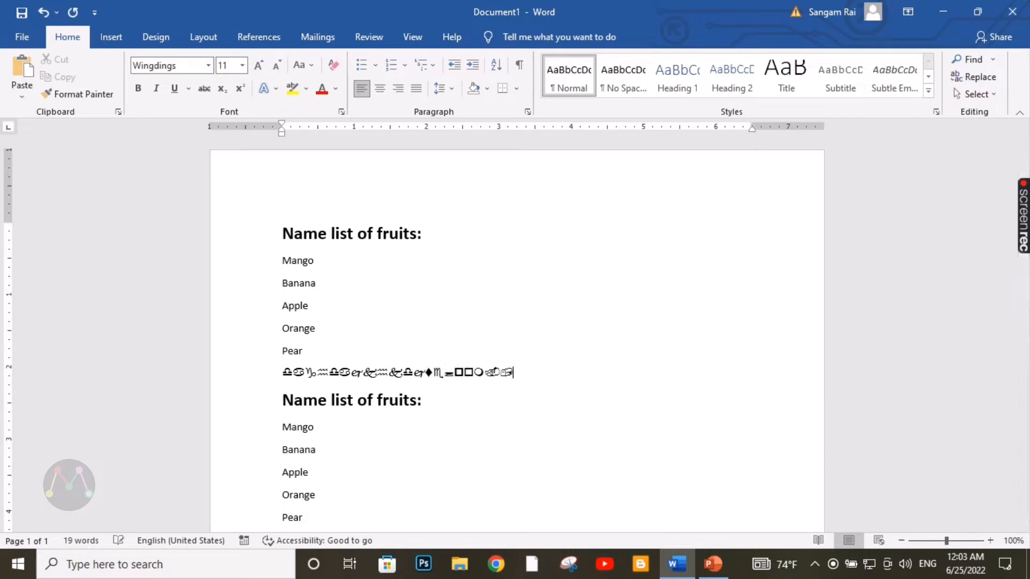
{"action": "type", "text": "vbnncvvcxc"}
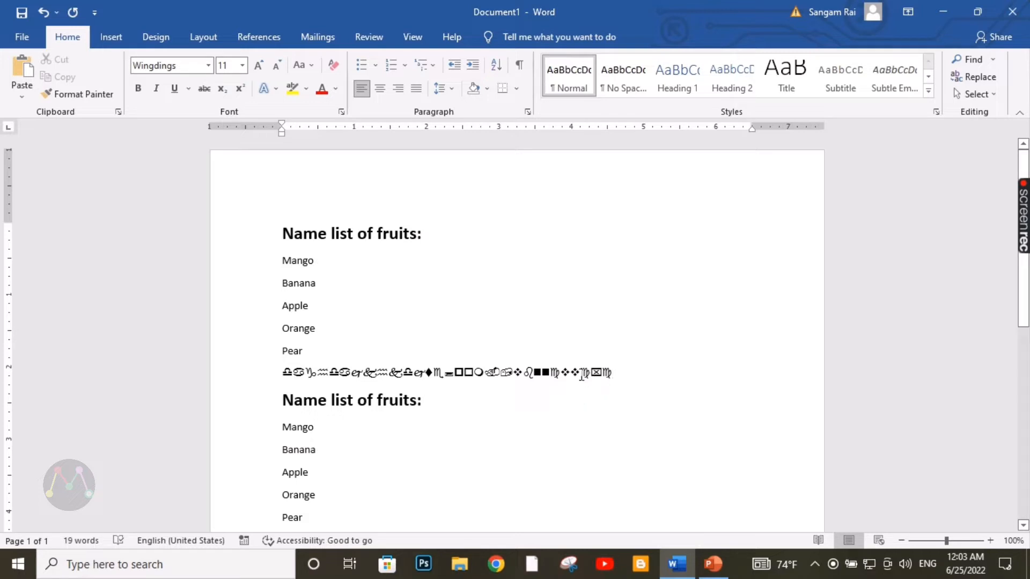
{"action": "left_click_drag", "start_coordinate": [633, 371], "coordinate": [277, 371]}
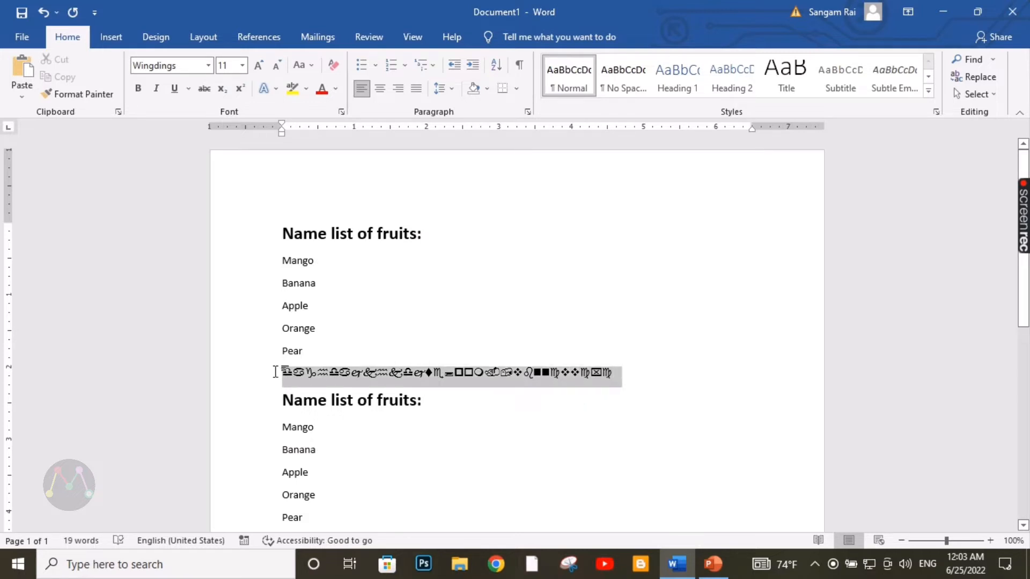
- Change the font of the symbol line below Pear in the first list to Wingdings 2
{"action": "left_click", "coordinate": [209, 66]}
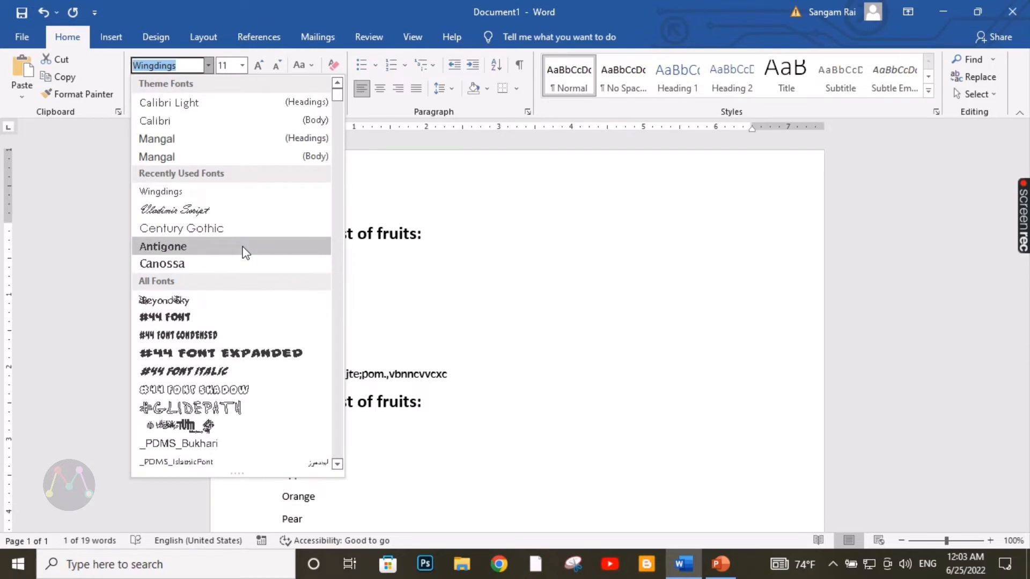
{"action": "left_click_drag", "start_coordinate": [337, 95], "coordinate": [337, 457]}
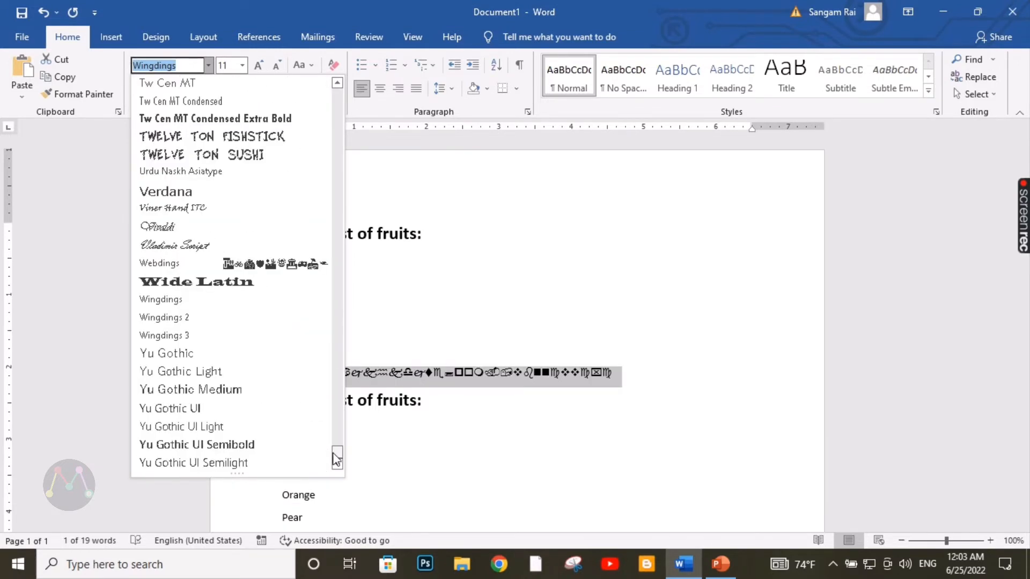
{"action": "left_click", "coordinate": [208, 319]}
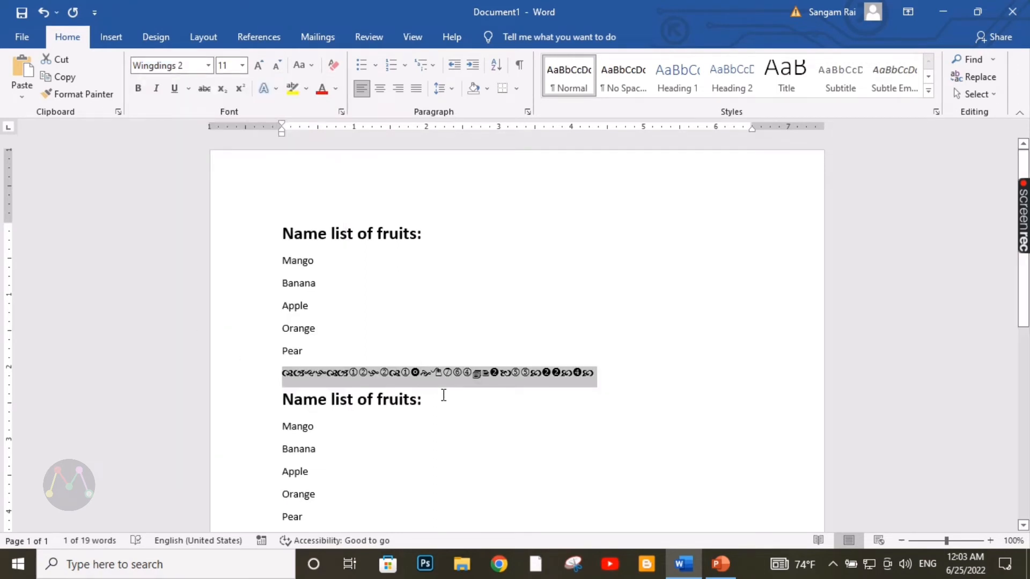
{"action": "left_click", "coordinate": [433, 375]}
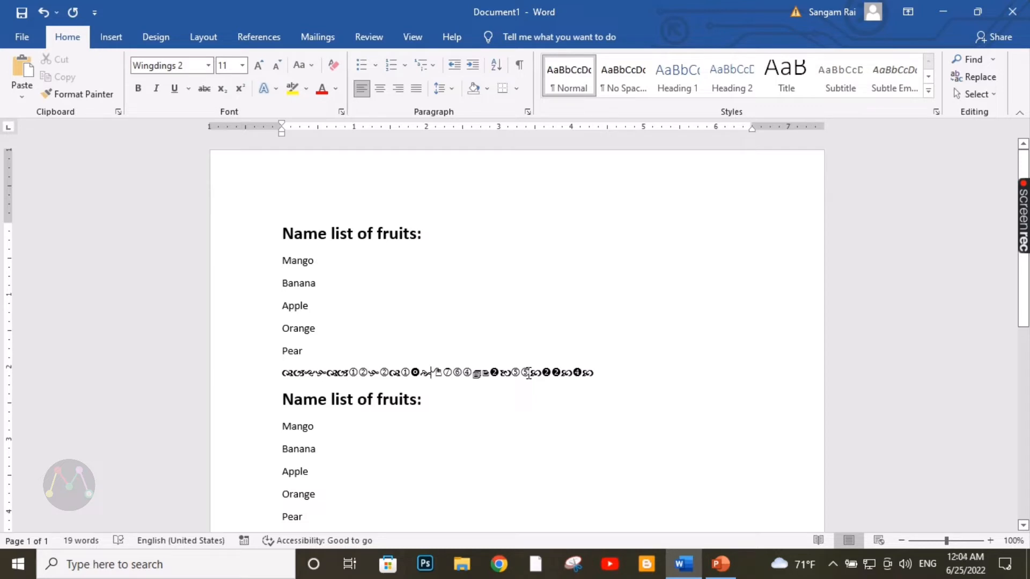
- Delete the surplus symbols from the Wingdings 2 line, keeping only a mirrored pair of scroll ornaments
{"action": "left_click_drag", "start_coordinate": [499, 374], "coordinate": [311, 382]}
{"action": "key", "text": "Delete"}
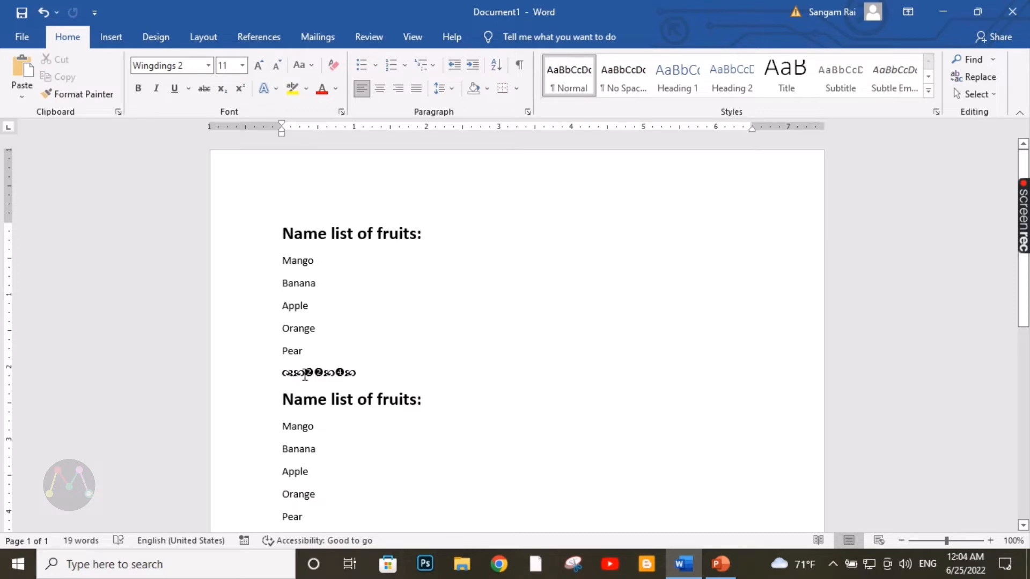
{"action": "left_click_drag", "start_coordinate": [308, 374], "coordinate": [360, 374]}
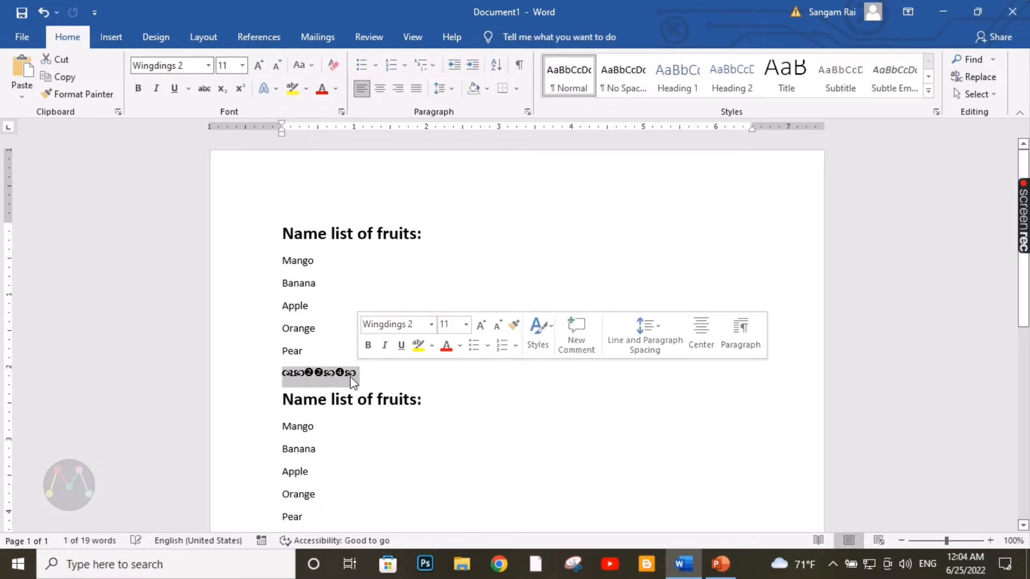
{"action": "left_click", "coordinate": [345, 375]}
{"action": "key", "text": "BackSpace"}
{"action": "key", "text": "BackSpace"}
{"action": "key", "text": "BackSpace"}
{"action": "key", "text": "BackSpace"}
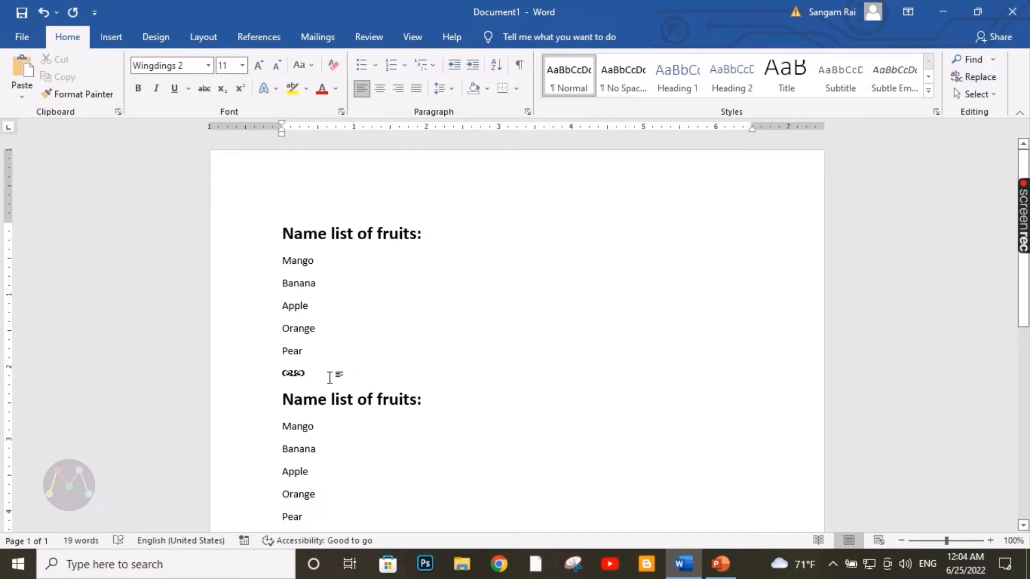
- Enlarge the pair of scroll ornaments to font size 26
{"action": "left_click", "coordinate": [271, 372]}
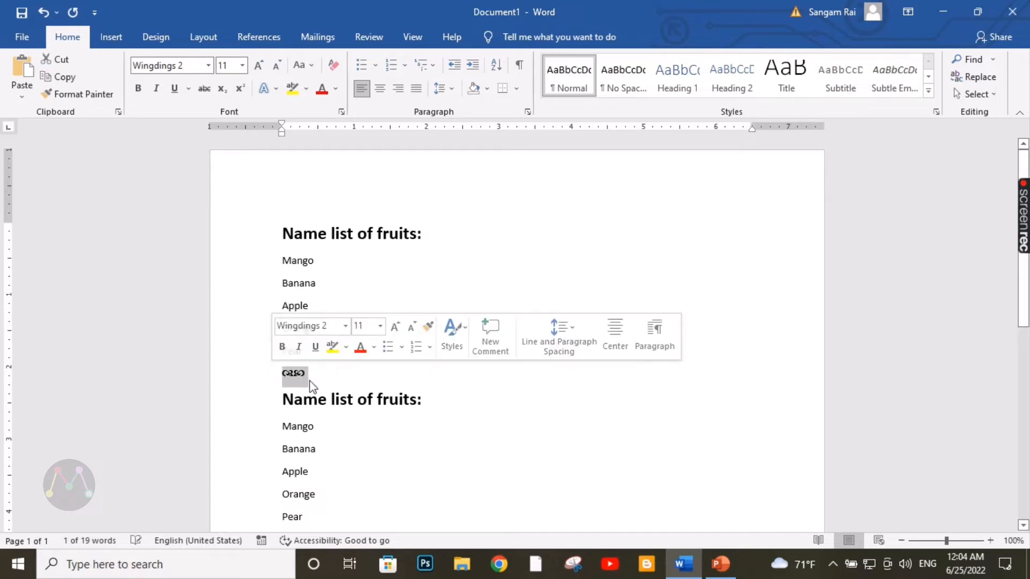
{"action": "left_click", "coordinate": [395, 327]}
{"action": "left_click", "coordinate": [395, 327]}
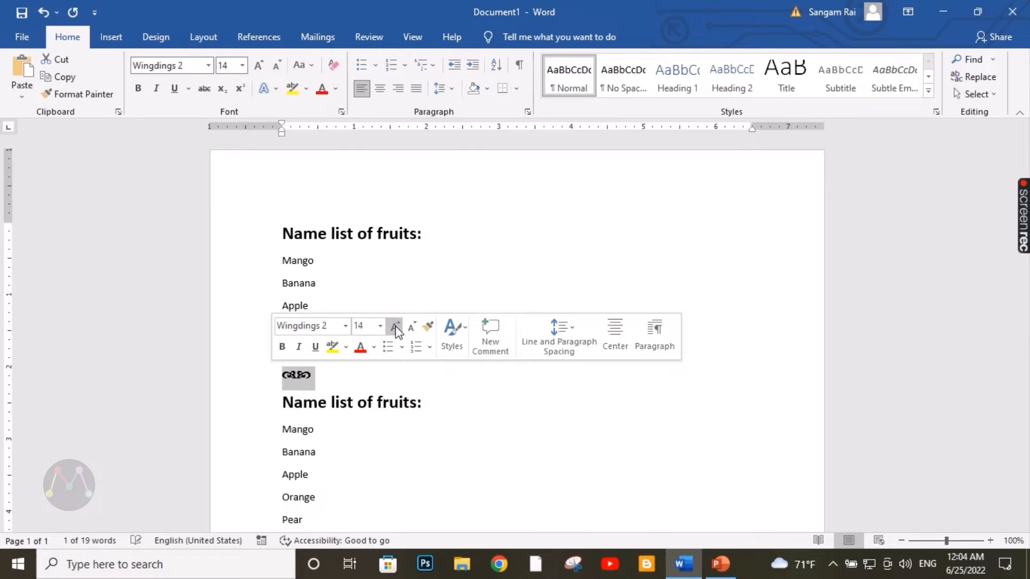
{"action": "left_click", "coordinate": [395, 326]}
{"action": "left_click", "coordinate": [396, 327]}
{"action": "left_click", "coordinate": [396, 327]}
{"action": "left_click", "coordinate": [395, 327]}
{"action": "left_click", "coordinate": [396, 327]}
{"action": "left_click", "coordinate": [395, 327]}
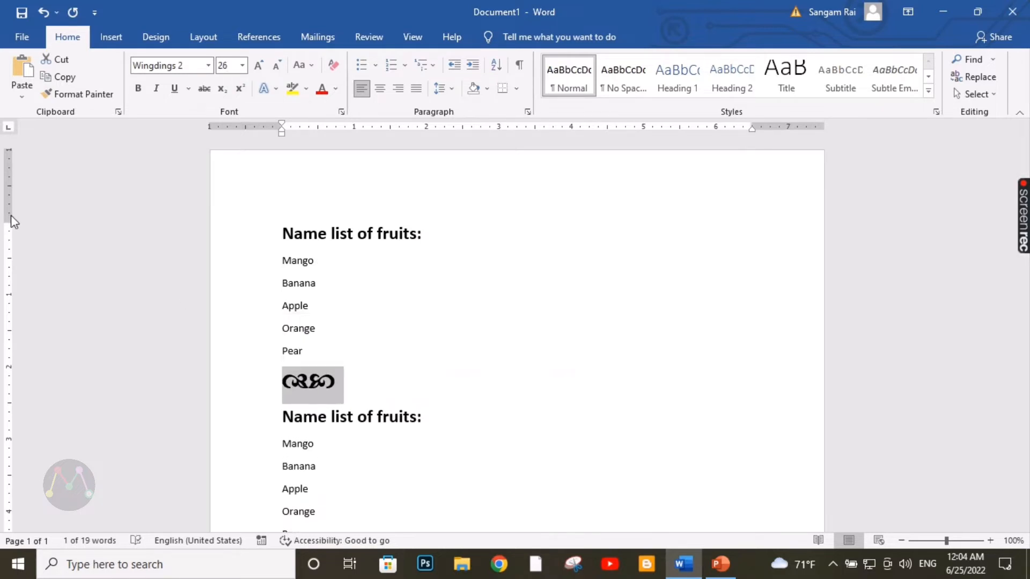
{"action": "scroll", "coordinate": [318, 388], "scroll_direction": "down", "scroll_amount": 2}
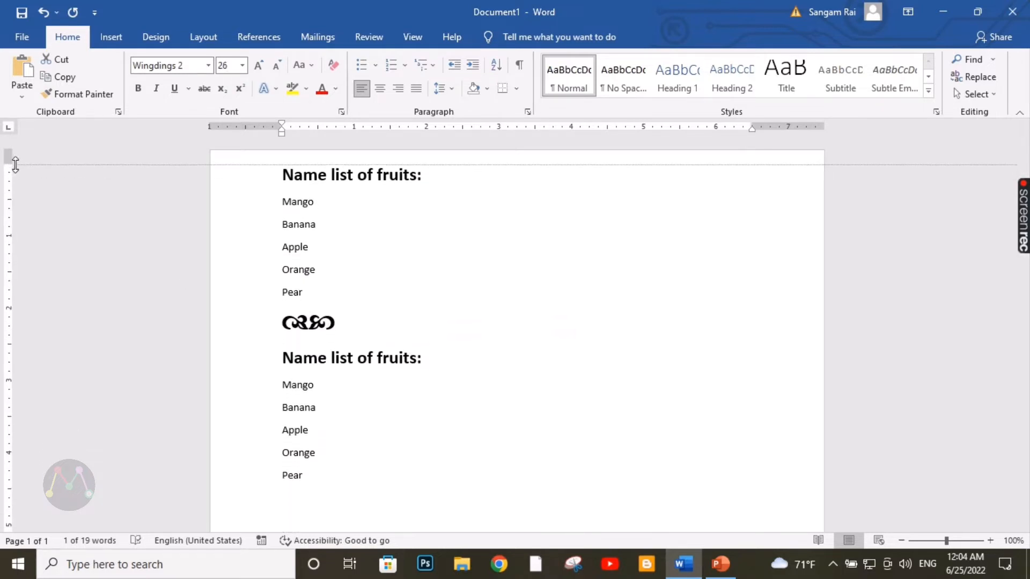
{"action": "left_click", "coordinate": [356, 324]}
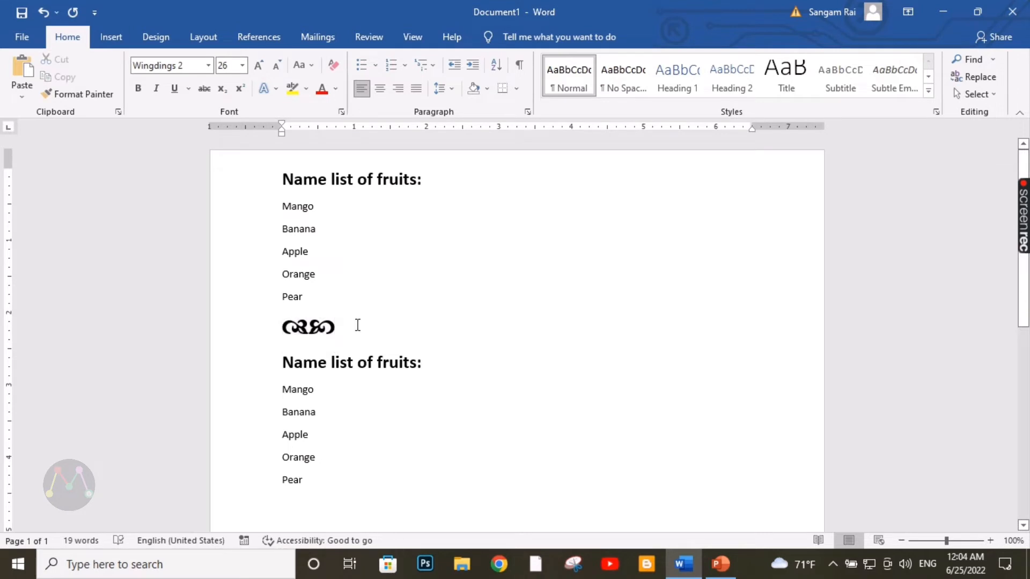
- Space the two ornaments apart, then copy the first one and paste it over itself as a picture
{"action": "left_click", "coordinate": [310, 326]}
{"action": "left_click_drag", "start_coordinate": [309, 326], "coordinate": [290, 329]}
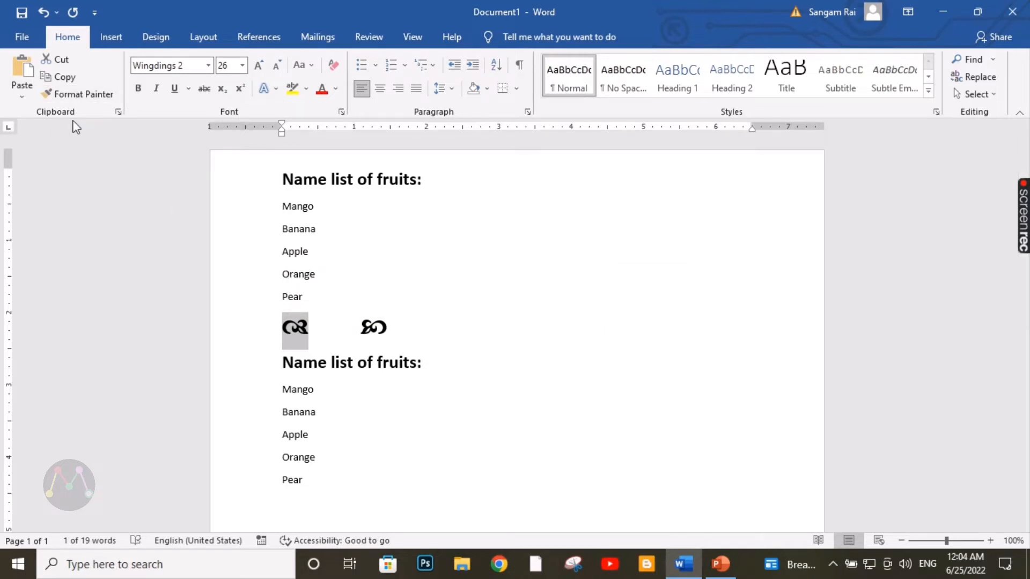
{"action": "left_click", "coordinate": [65, 79]}
{"action": "left_click", "coordinate": [24, 95]}
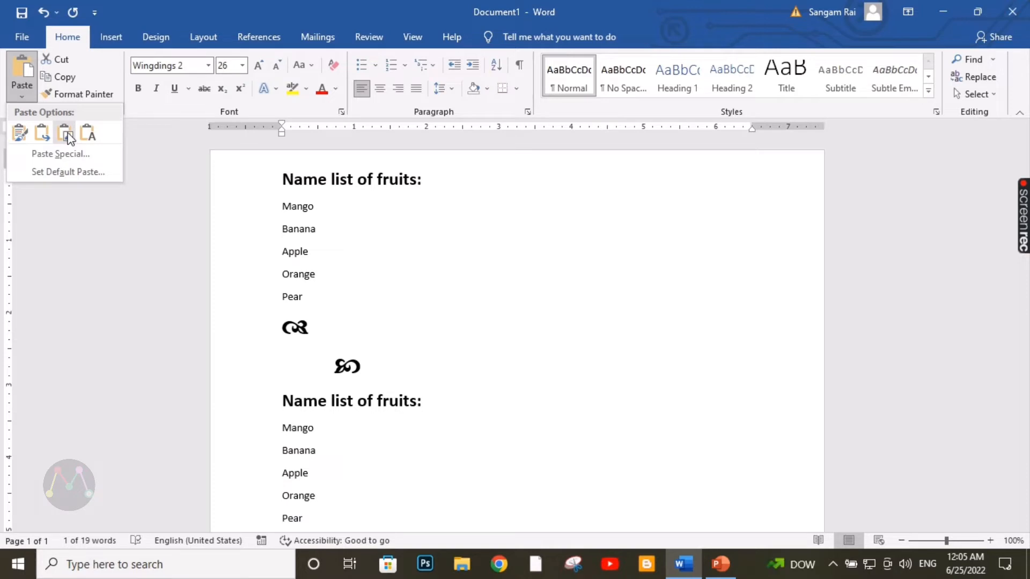
{"action": "left_click", "coordinate": [69, 138]}
{"action": "key", "text": "Return"}
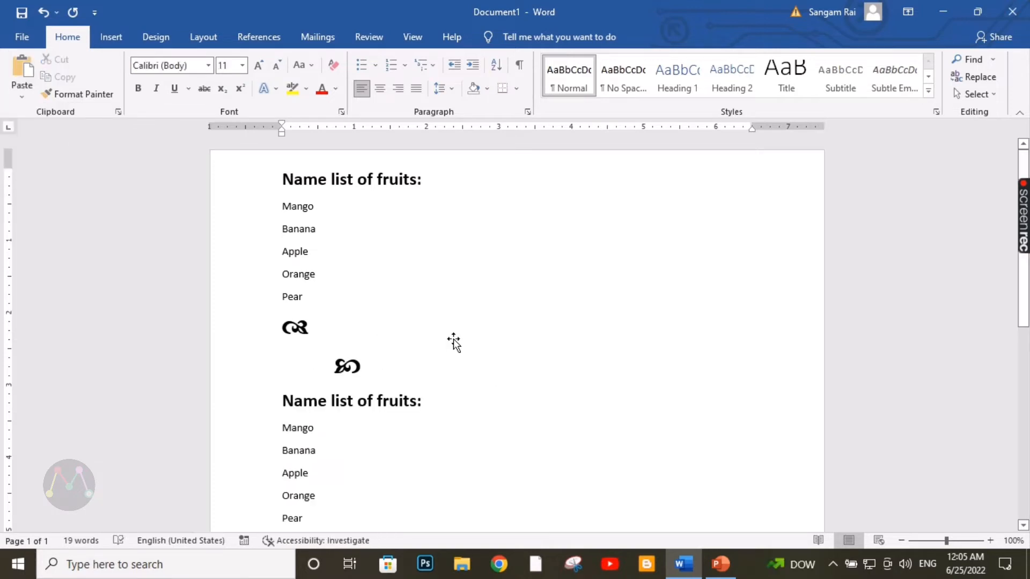
- Crop the pasted ornament picture tightly around its symbol, to about 0.43" wide by 0.4" high
{"action": "left_click", "coordinate": [304, 329]}
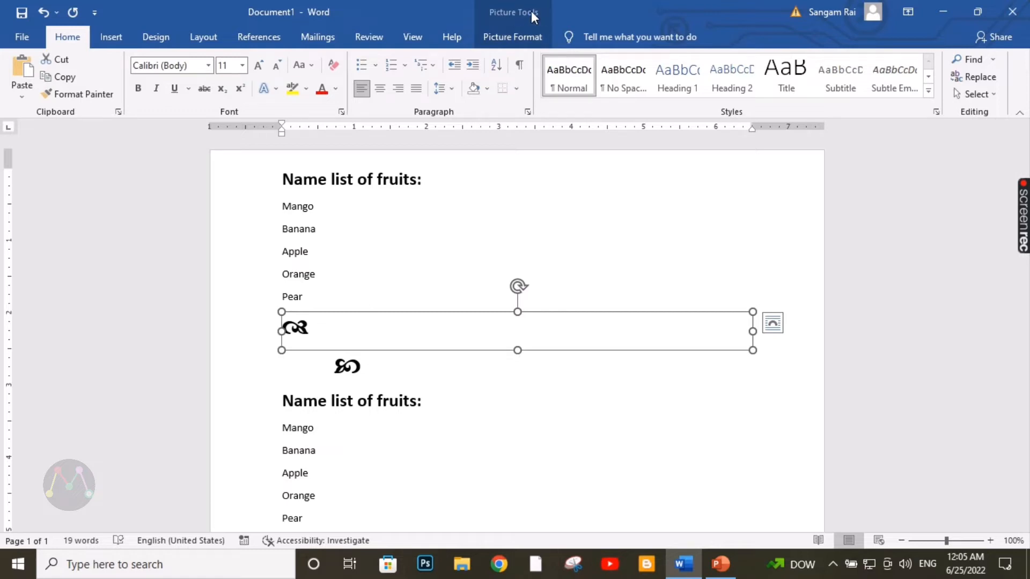
{"action": "left_click", "coordinate": [522, 41]}
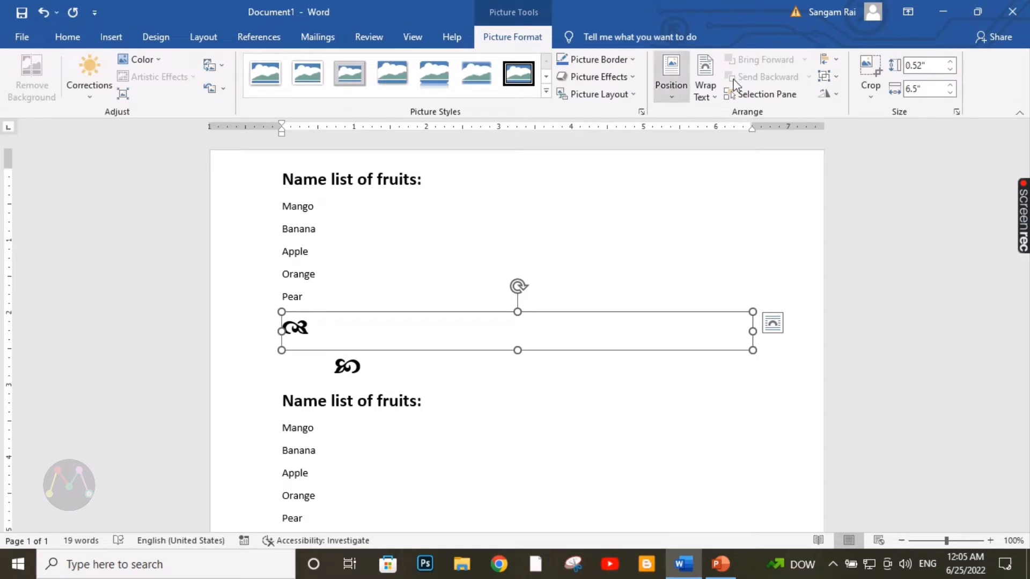
{"action": "left_click", "coordinate": [870, 67]}
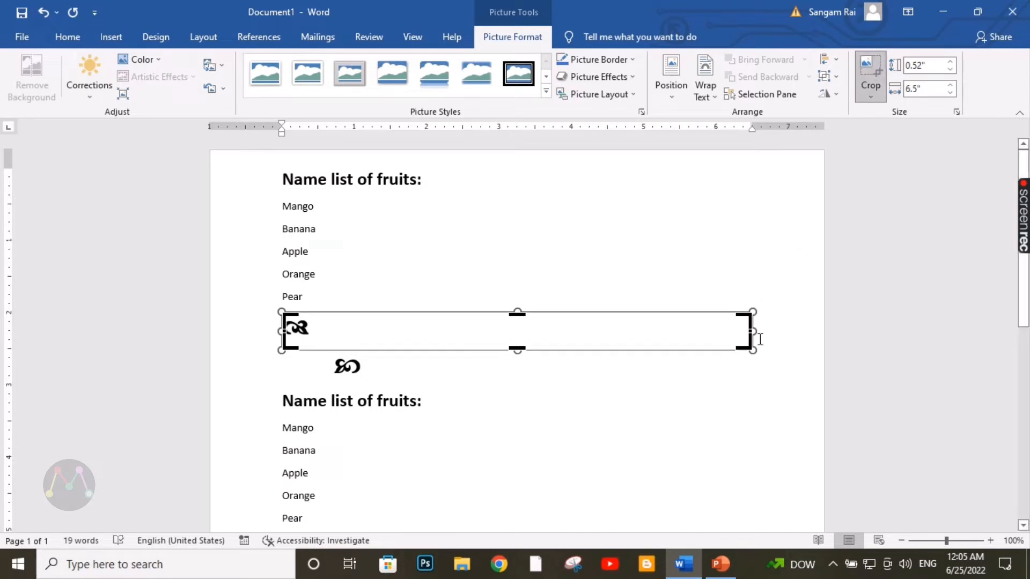
{"action": "left_click_drag", "start_coordinate": [749, 346], "coordinate": [313, 341]}
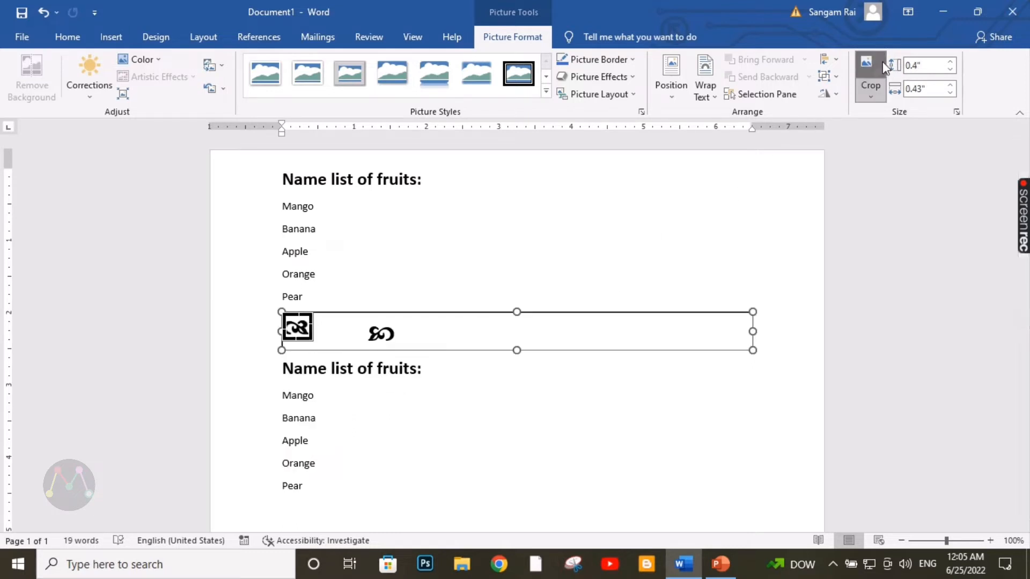
{"action": "left_click", "coordinate": [868, 66]}
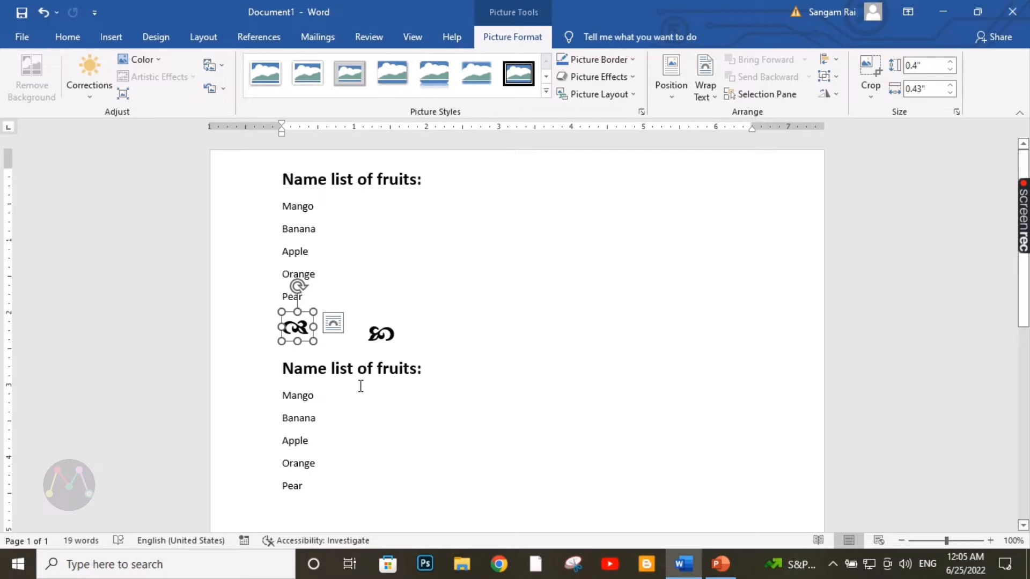
- Enlarge the cropped ornament picture to about 0.79" by 0.73" and set its text wrapping to In Front of Text
{"action": "left_click_drag", "start_coordinate": [314, 341], "coordinate": [340, 365]}
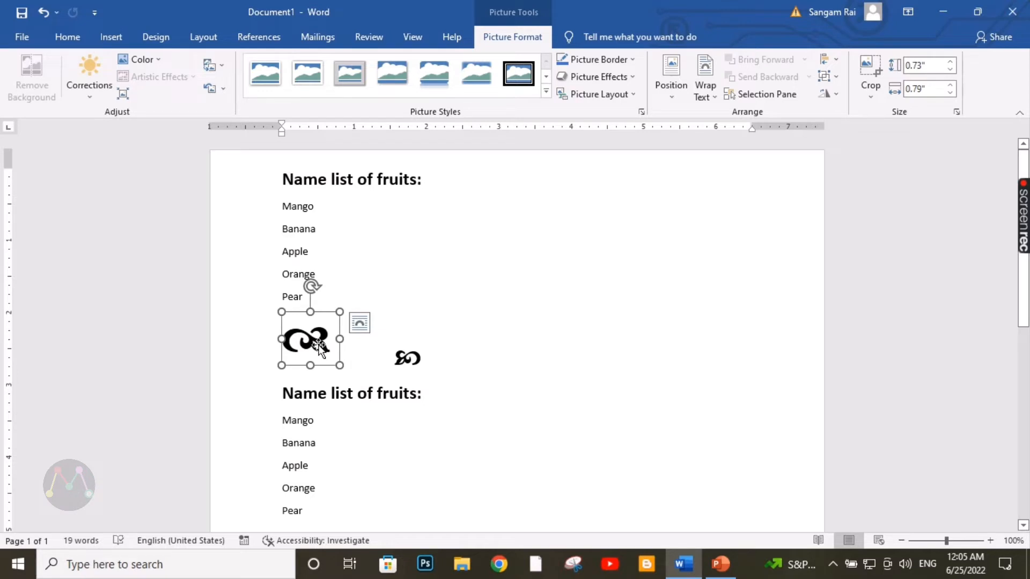
{"action": "left_click", "coordinate": [705, 87]}
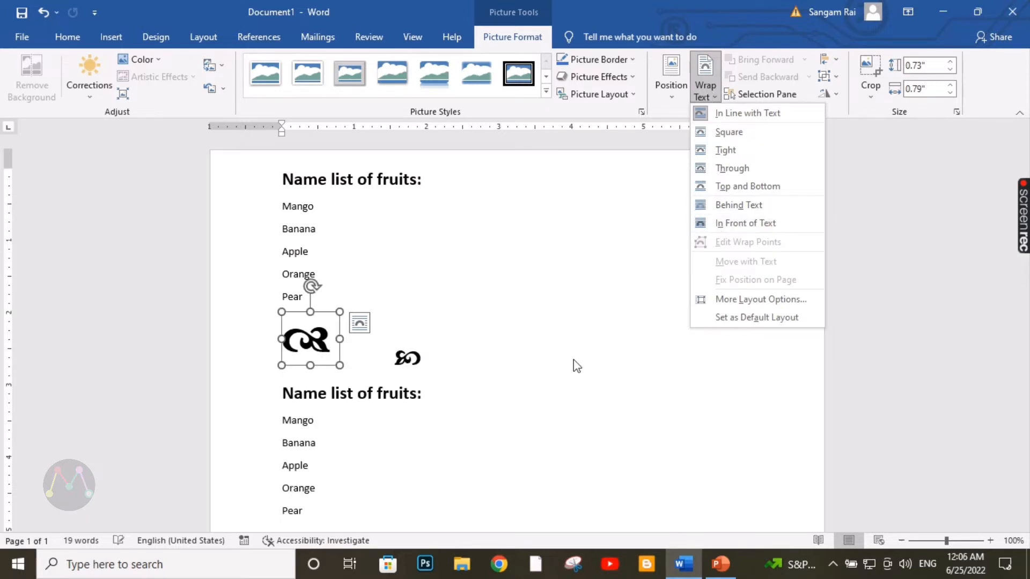
{"action": "left_click", "coordinate": [313, 339]}
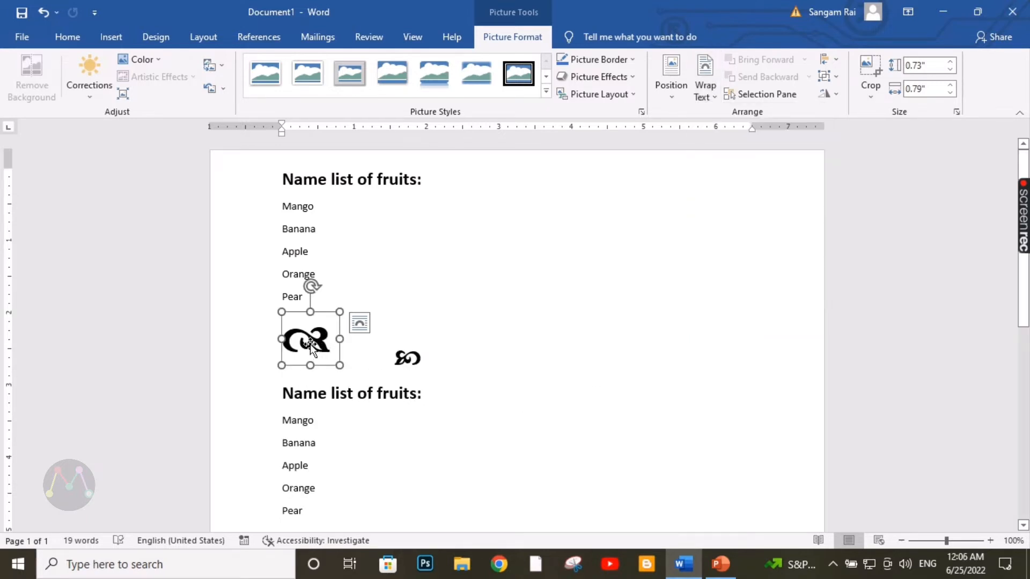
{"action": "left_click", "coordinate": [360, 324]}
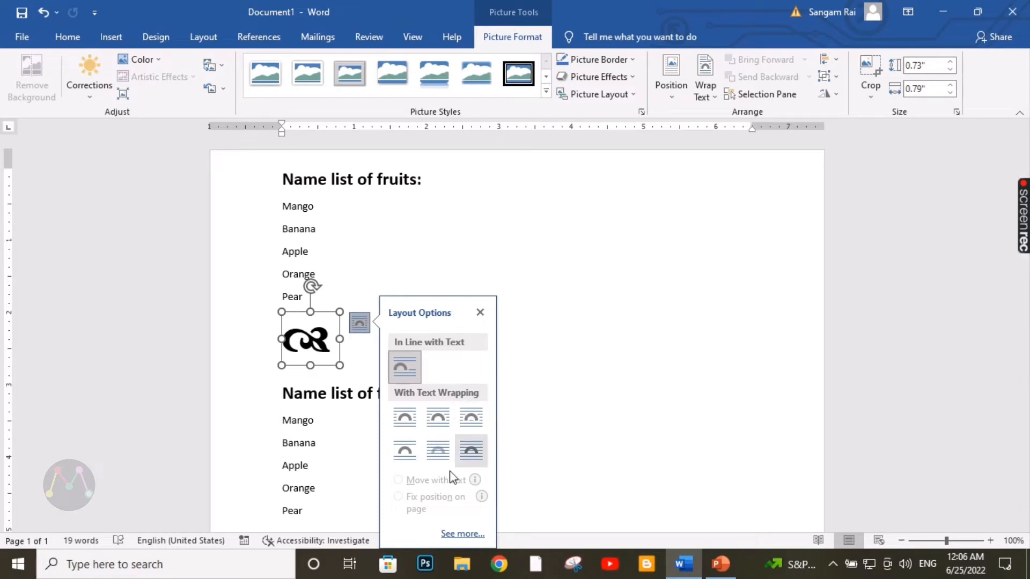
{"action": "left_click", "coordinate": [475, 449]}
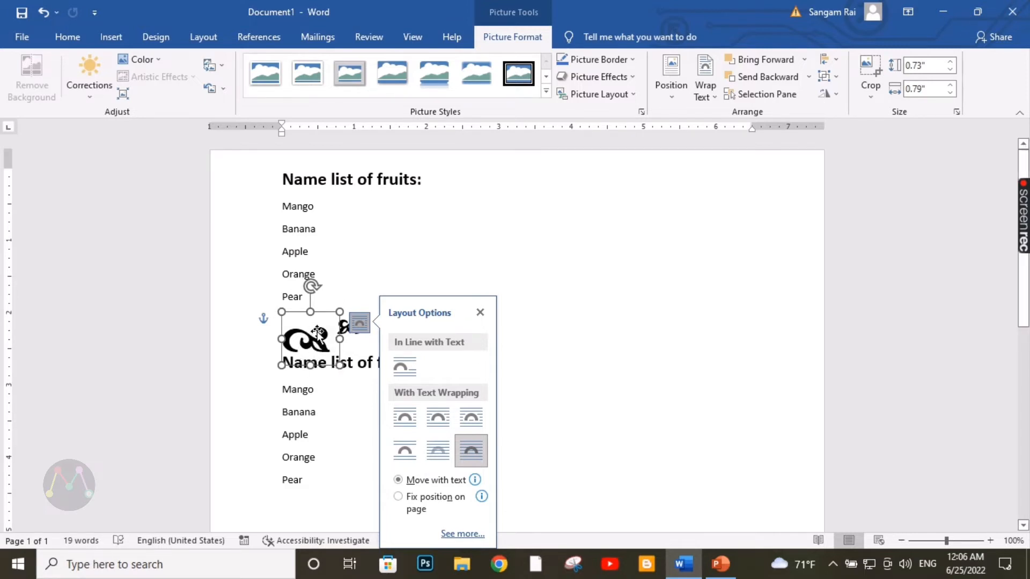
- Move the ornament picture to the page's right margin beside the first list and resize it to about 1.51" by 1.4"
{"action": "left_click_drag", "start_coordinate": [322, 333], "coordinate": [600, 207]}
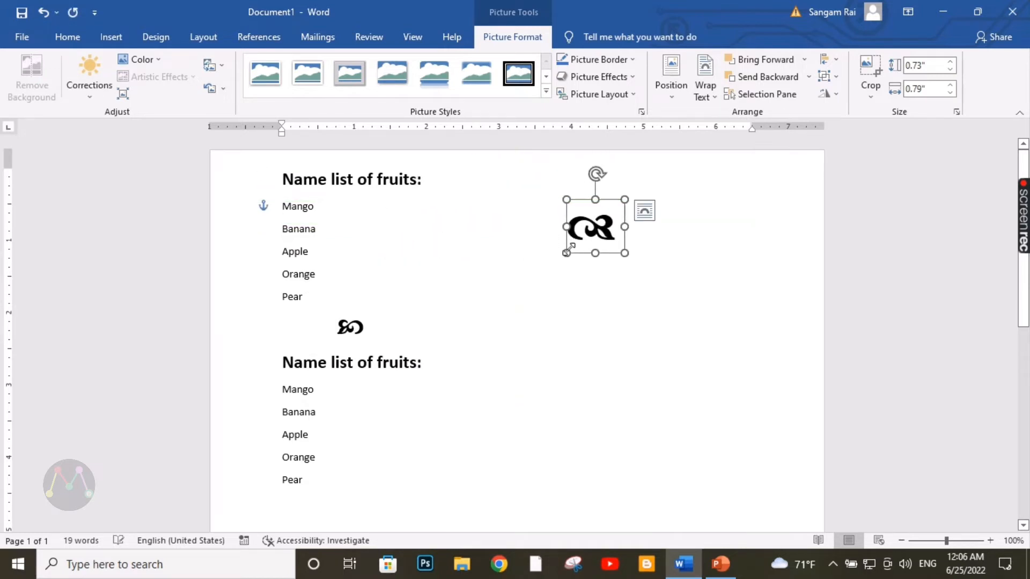
{"action": "left_click_drag", "start_coordinate": [560, 253], "coordinate": [492, 280]}
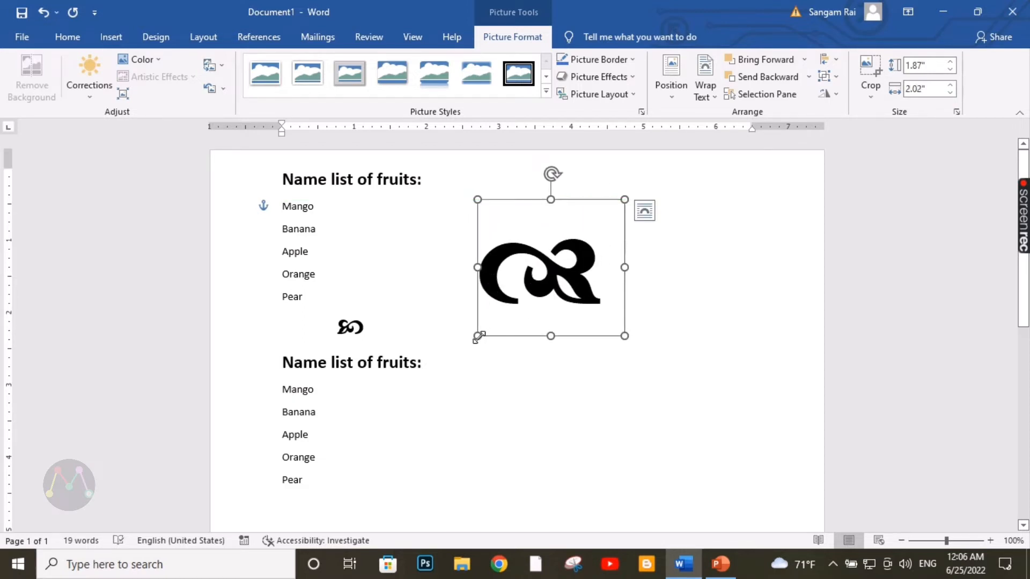
{"action": "left_click_drag", "start_coordinate": [477, 336], "coordinate": [535, 295]}
{"action": "left_click_drag", "start_coordinate": [567, 247], "coordinate": [696, 254]}
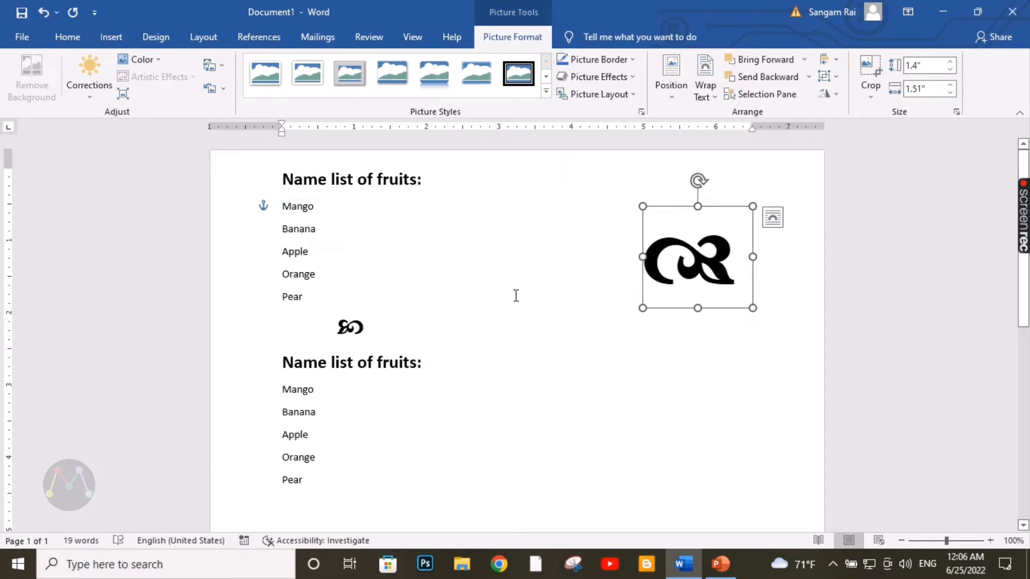
- Copy the remaining ornament below the first list and paste it over itself as a picture
{"action": "left_click", "coordinate": [356, 331]}
{"action": "left_click_drag", "start_coordinate": [357, 330], "coordinate": [348, 330]}
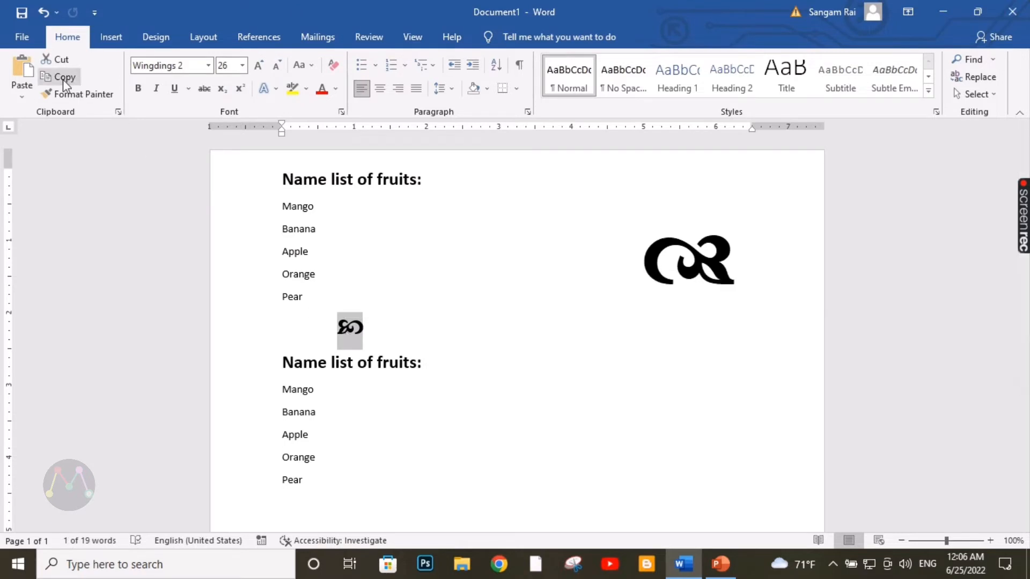
{"action": "left_click", "coordinate": [63, 81]}
{"action": "left_click", "coordinate": [24, 97]}
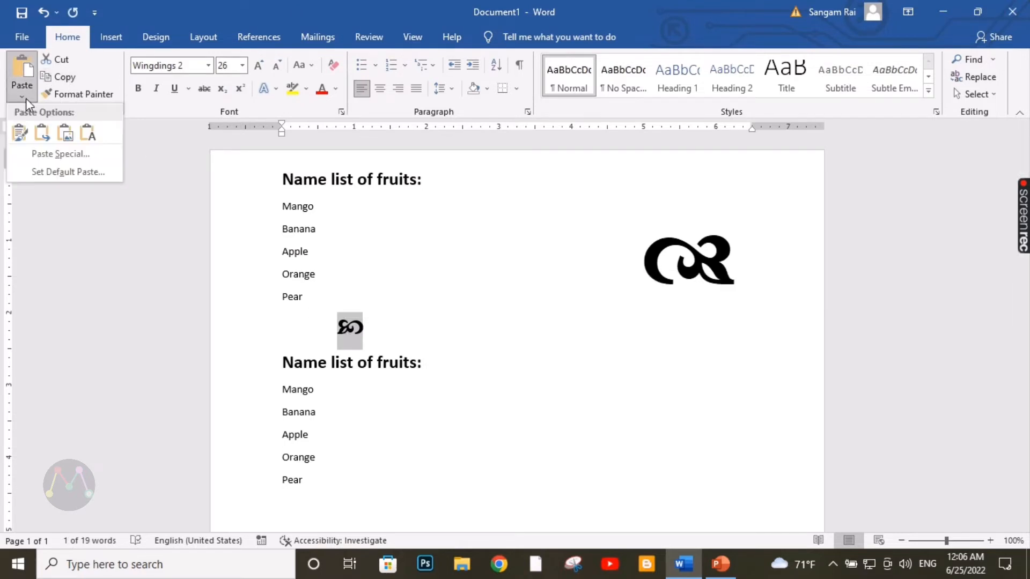
{"action": "left_click", "coordinate": [68, 138]}
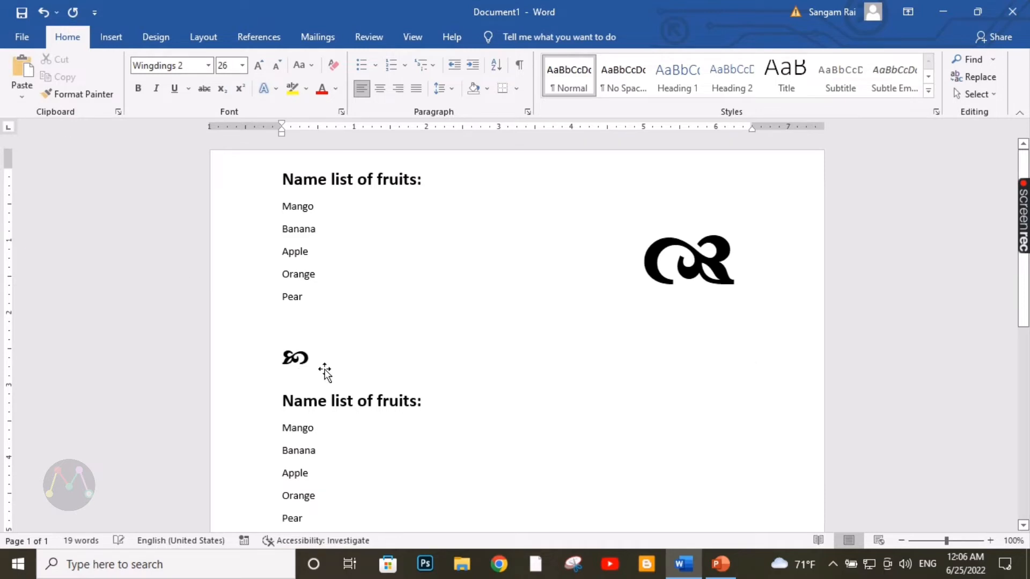
- Crop the second ornament picture, below the first fruit list, tightly around its symbol to about 0.41" wide by 0.38" high
{"action": "left_click", "coordinate": [297, 359]}
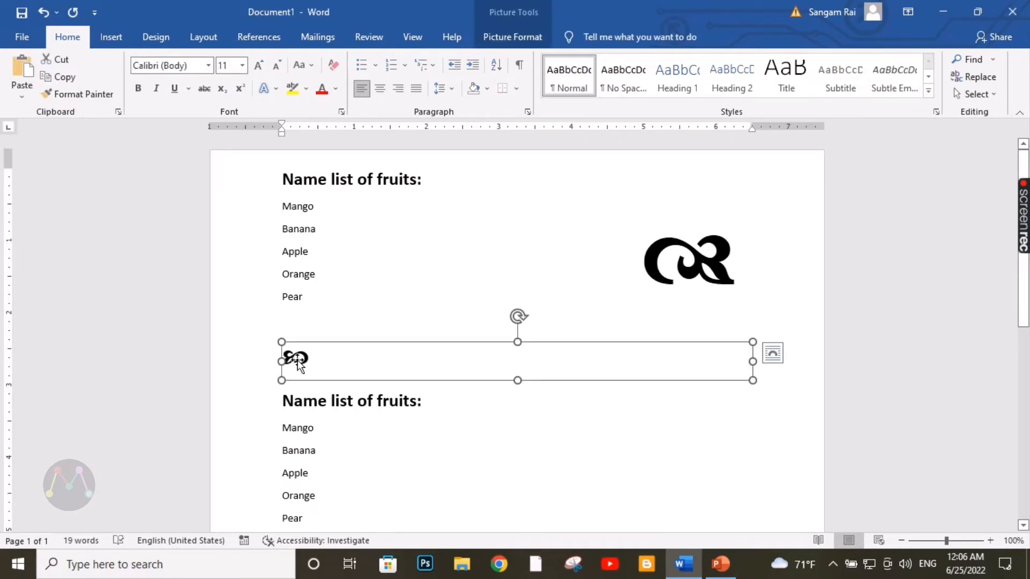
{"action": "left_click", "coordinate": [516, 40]}
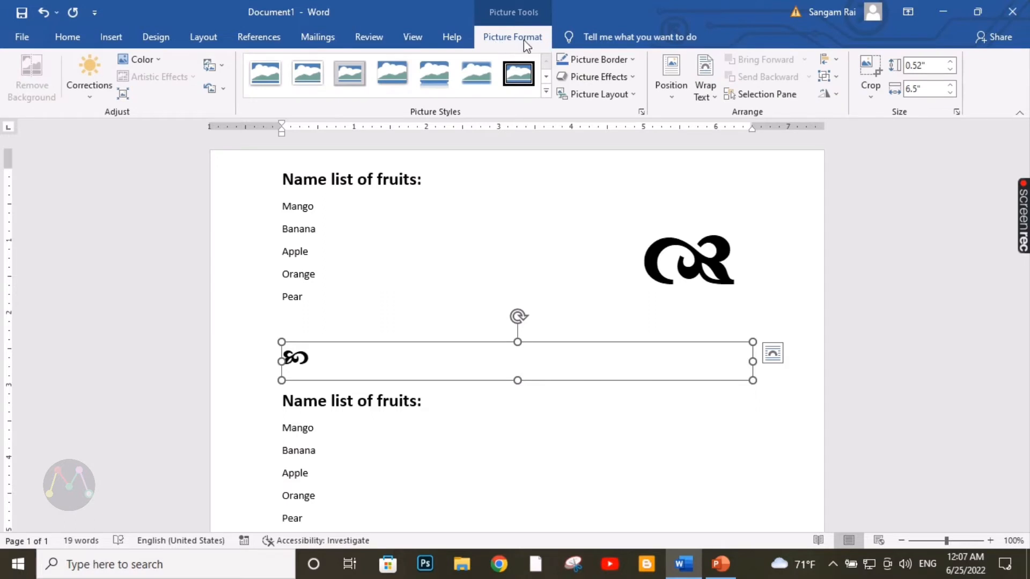
{"action": "left_click", "coordinate": [870, 75]}
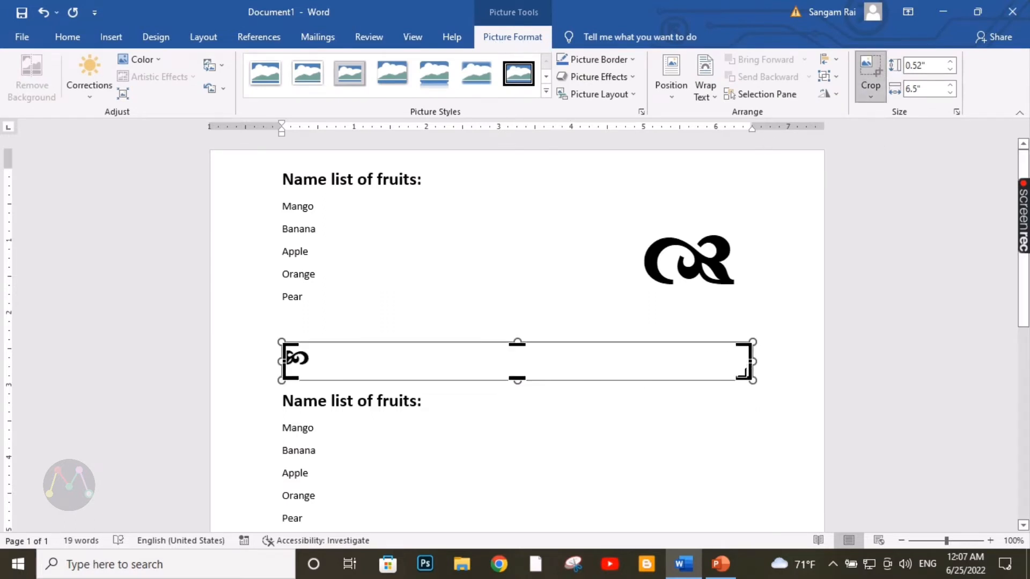
{"action": "left_click_drag", "start_coordinate": [746, 376], "coordinate": [311, 369]}
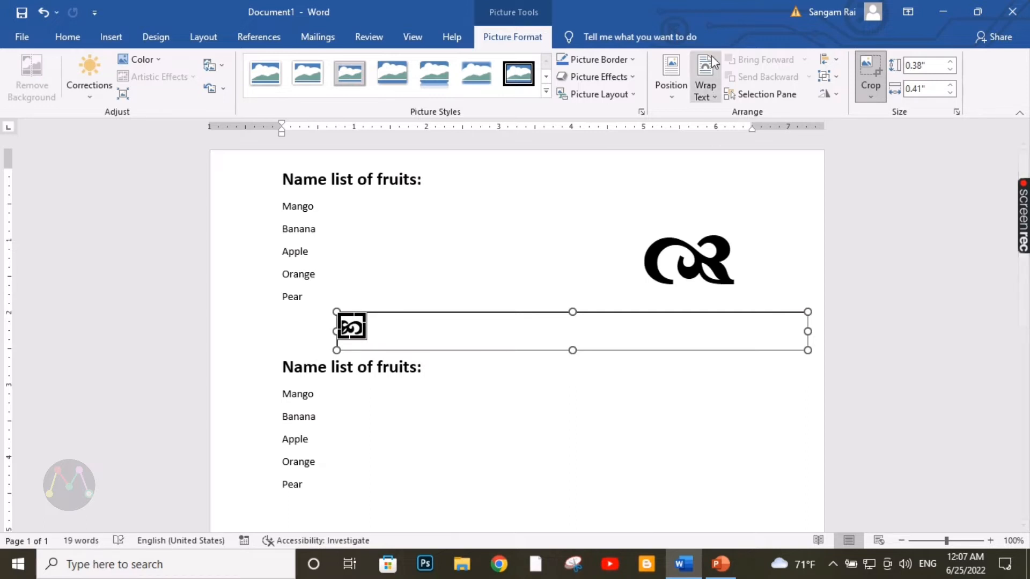
{"action": "left_click", "coordinate": [865, 65]}
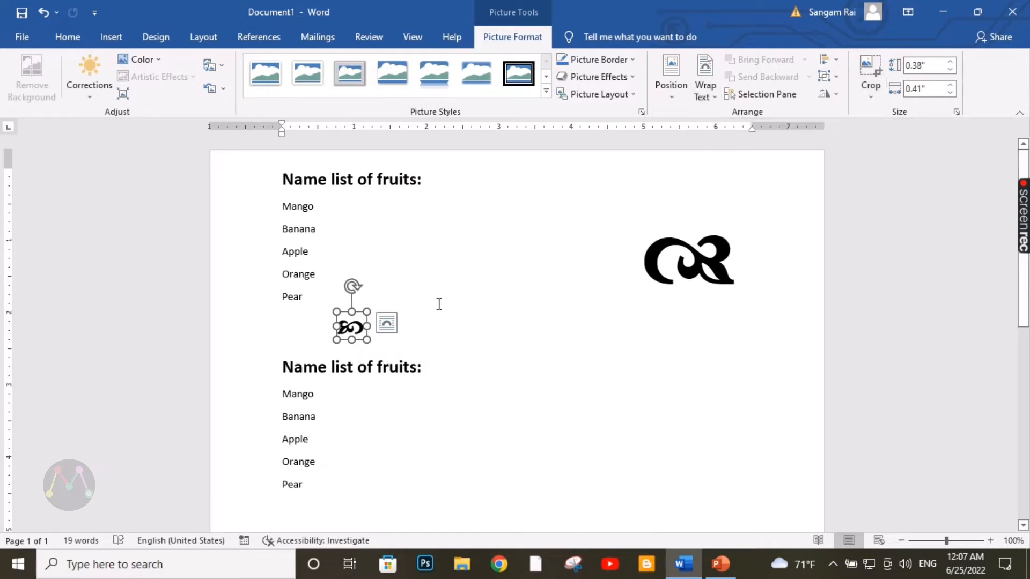
- Set the second ornament picture to In Front of Text, move it beside the first ornament and enlarge it to about 1.51" by 1.39"
{"action": "left_click", "coordinate": [395, 327]}
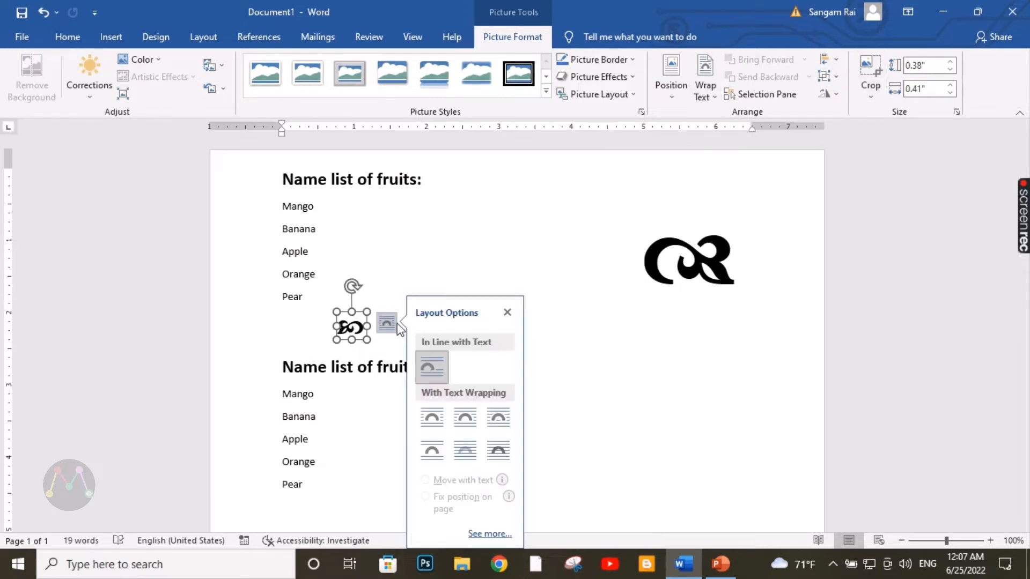
{"action": "left_click", "coordinate": [503, 455]}
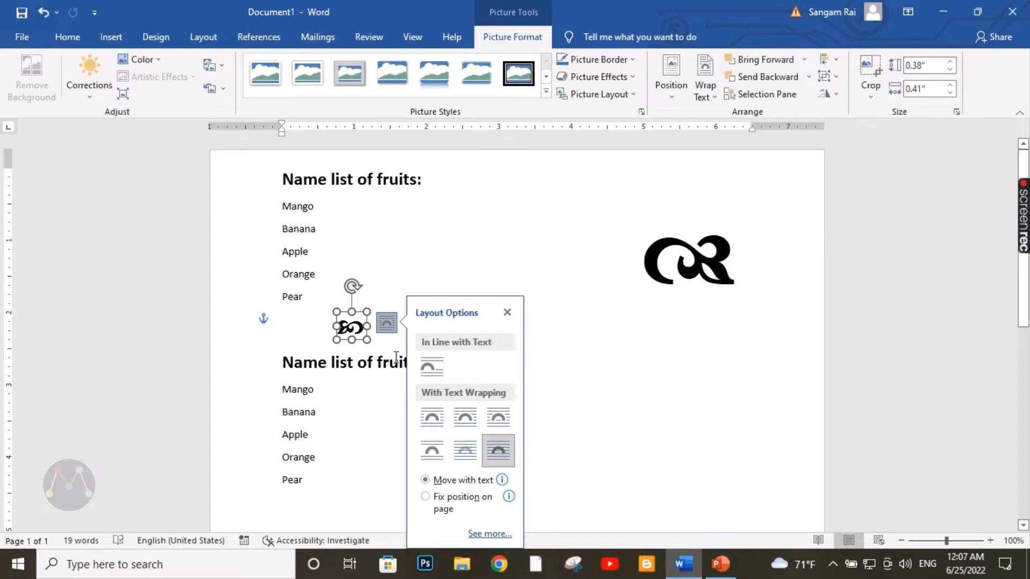
{"action": "left_click_drag", "start_coordinate": [358, 329], "coordinate": [546, 251]}
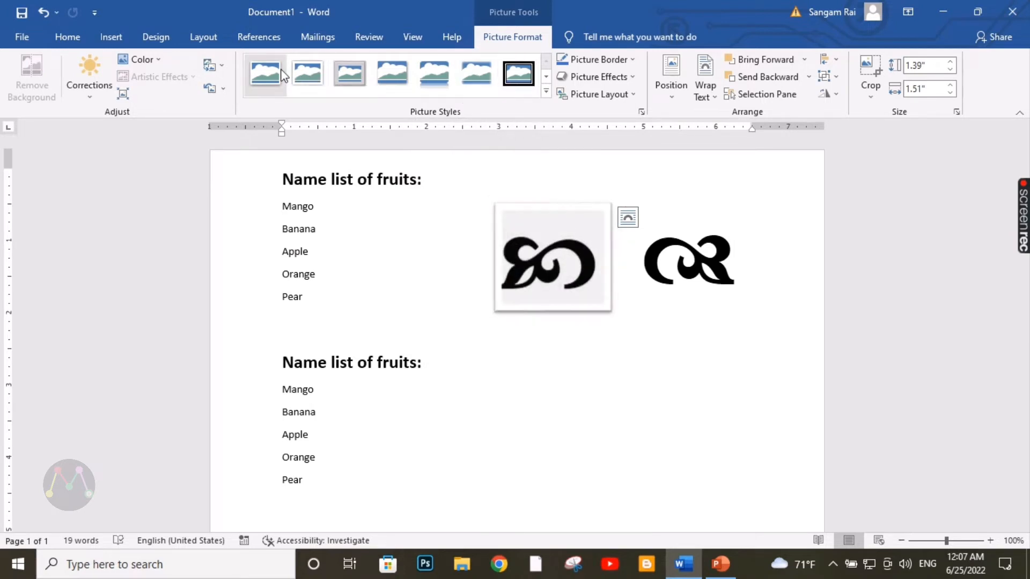
- Apply the Bevel Perspective picture style to both ornament pictures
{"action": "left_click", "coordinate": [544, 87]}
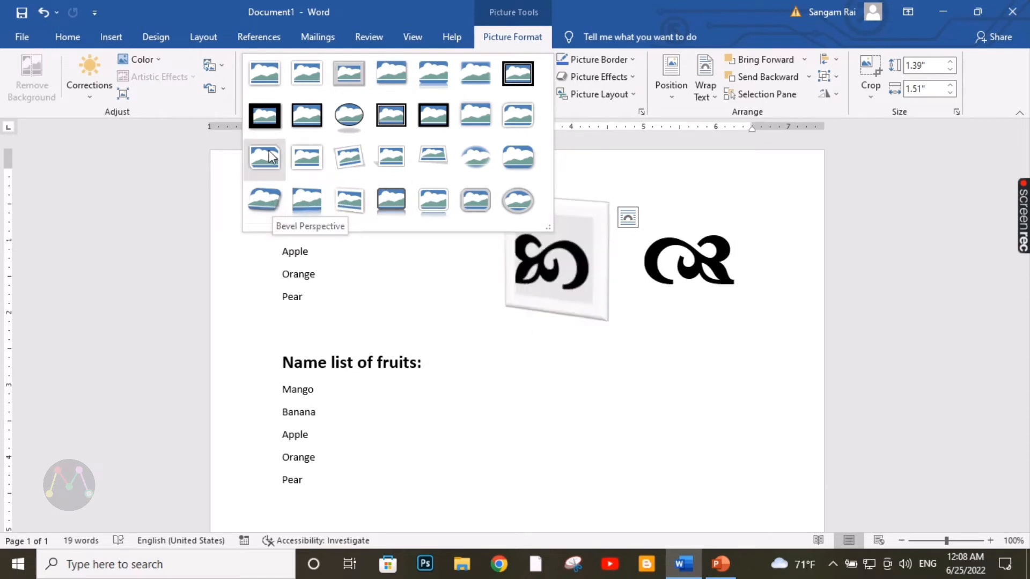
{"action": "left_click", "coordinate": [259, 200]}
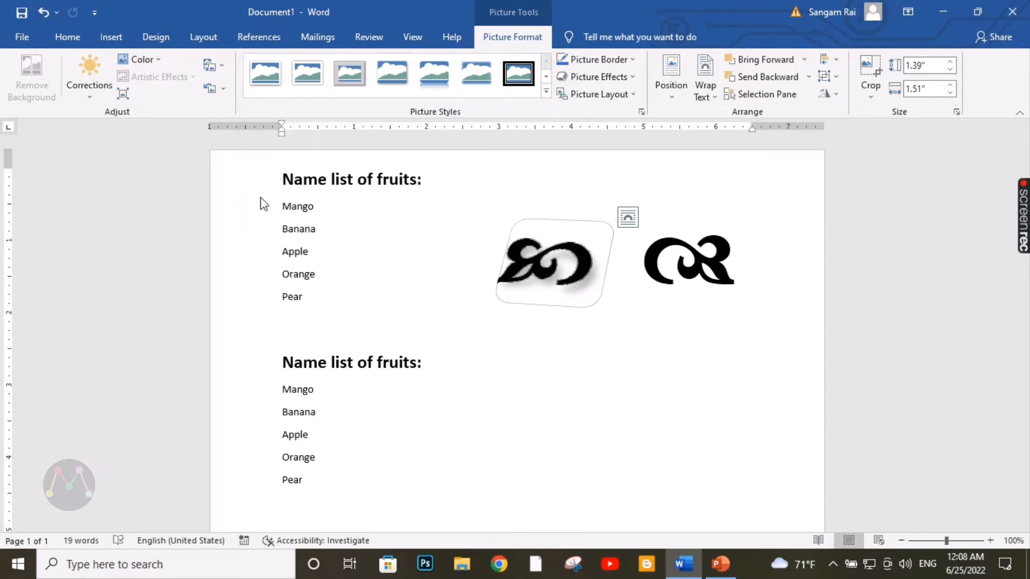
{"action": "left_click", "coordinate": [679, 264]}
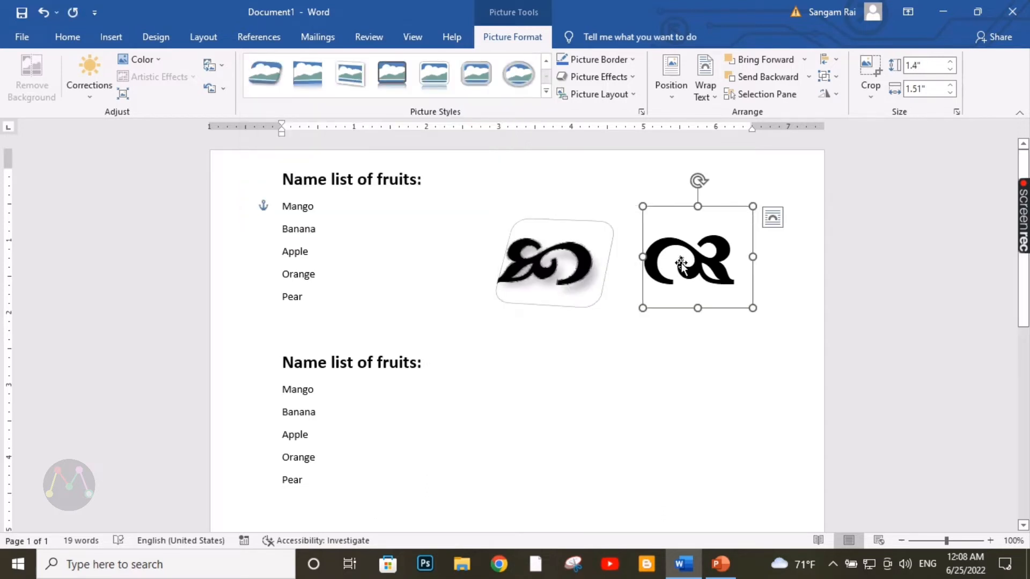
{"action": "left_click", "coordinate": [268, 75]}
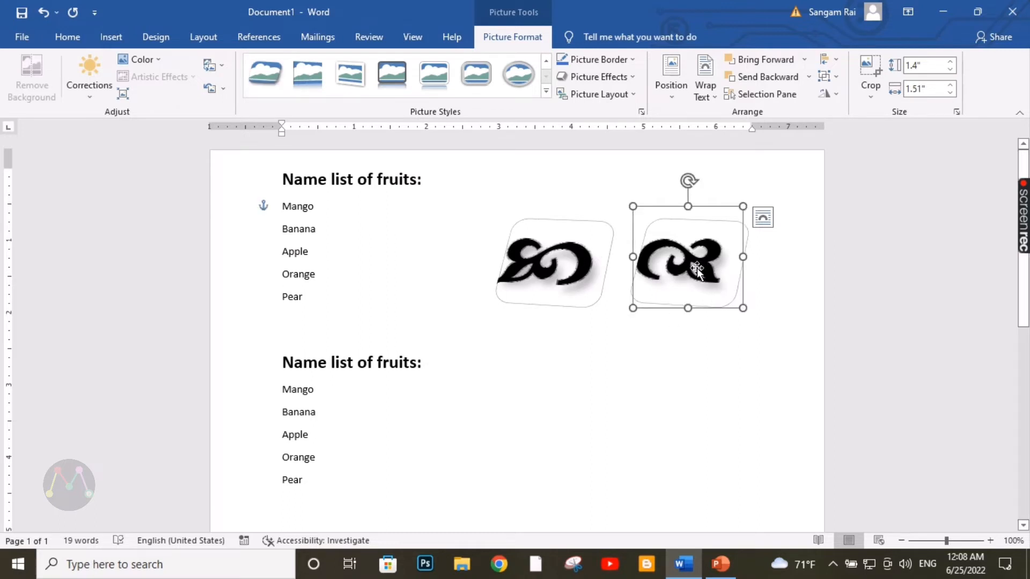
- Recolor the ornament nearest the page's right margin light blue and the other ornament Orange, Accent color 2 Light
{"action": "left_click", "coordinate": [150, 60]}
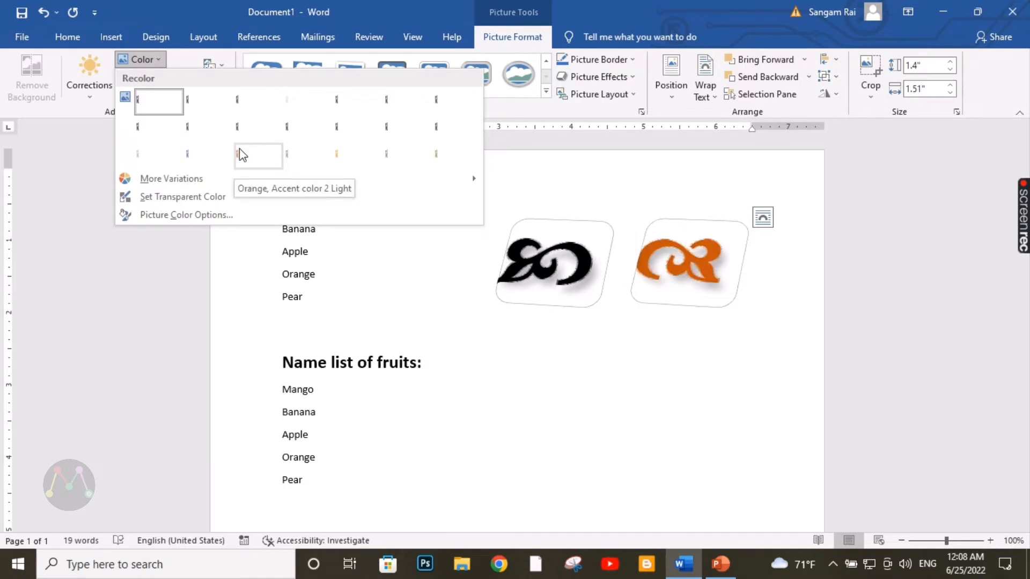
{"action": "left_click", "coordinate": [393, 157]}
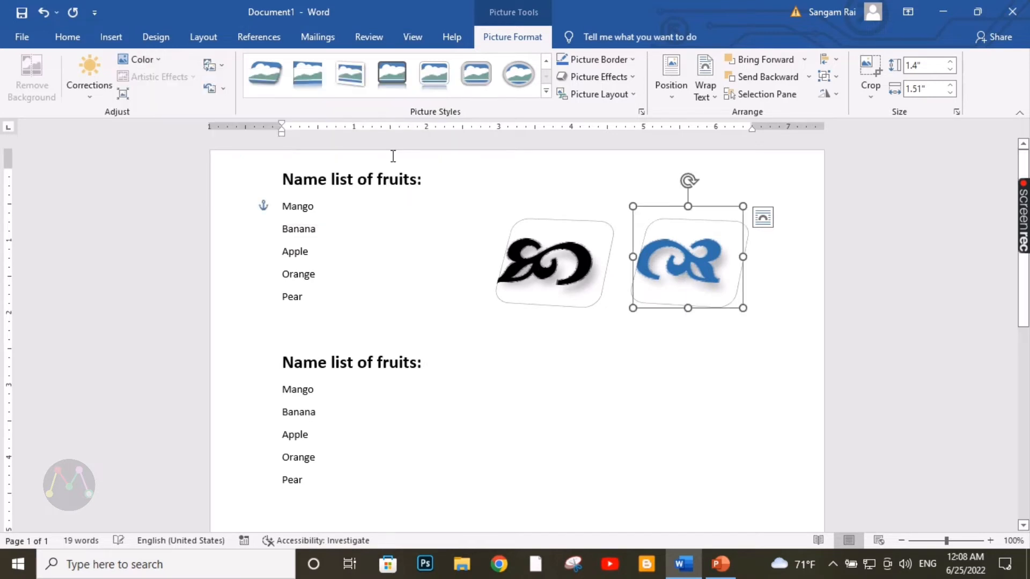
{"action": "left_click", "coordinate": [516, 259]}
{"action": "left_click", "coordinate": [138, 59]}
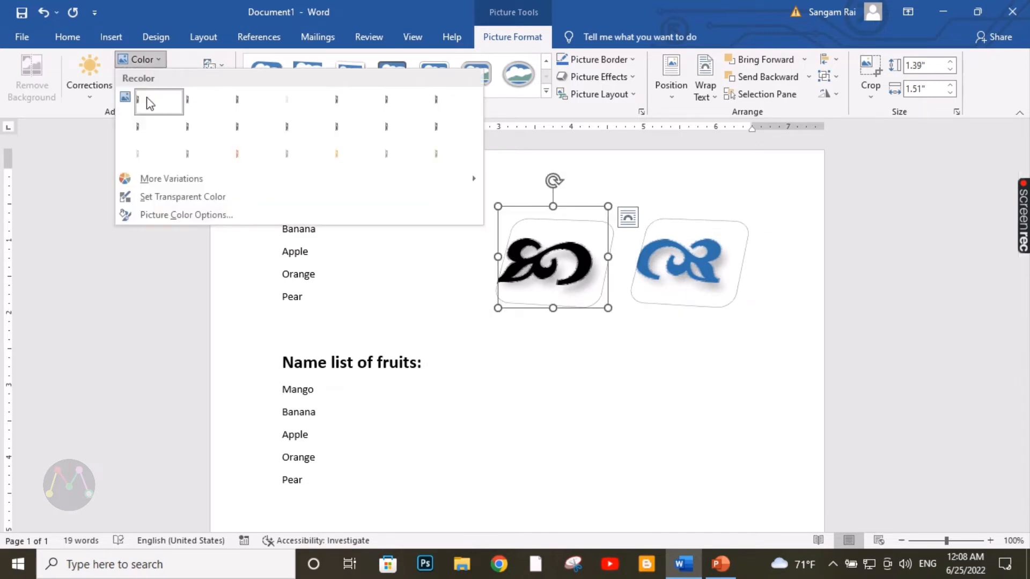
{"action": "left_click", "coordinate": [236, 156]}
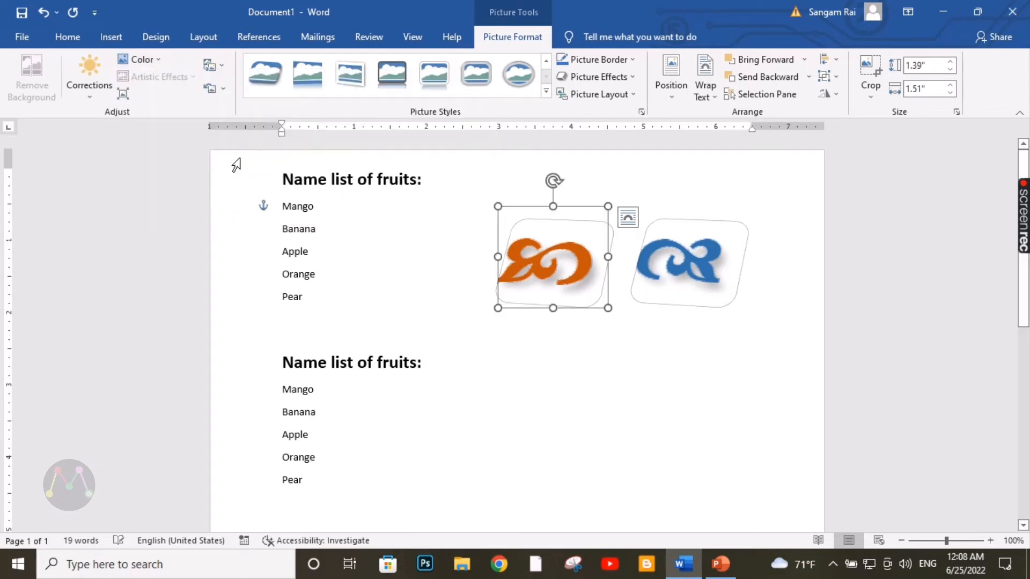
{"action": "left_click", "coordinate": [719, 354]}
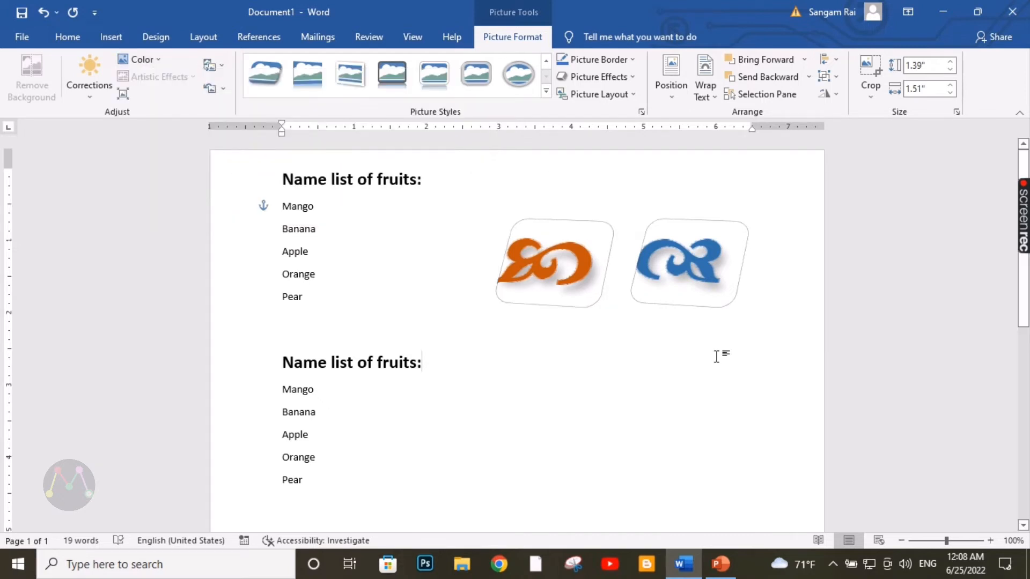
{"action": "left_click", "coordinate": [528, 262]}
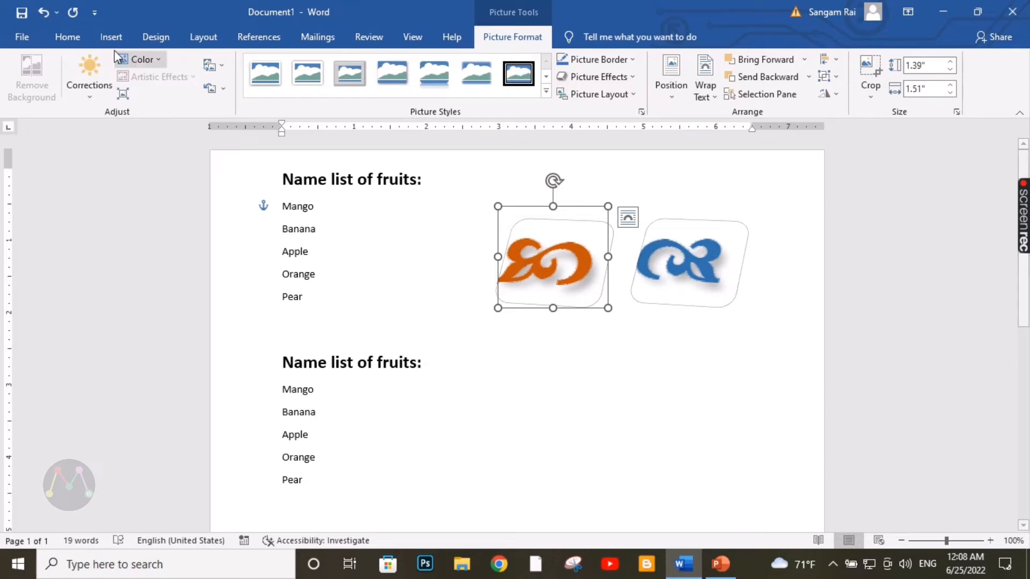
{"action": "left_click", "coordinate": [67, 36]}
{"action": "left_click", "coordinate": [21, 93]}
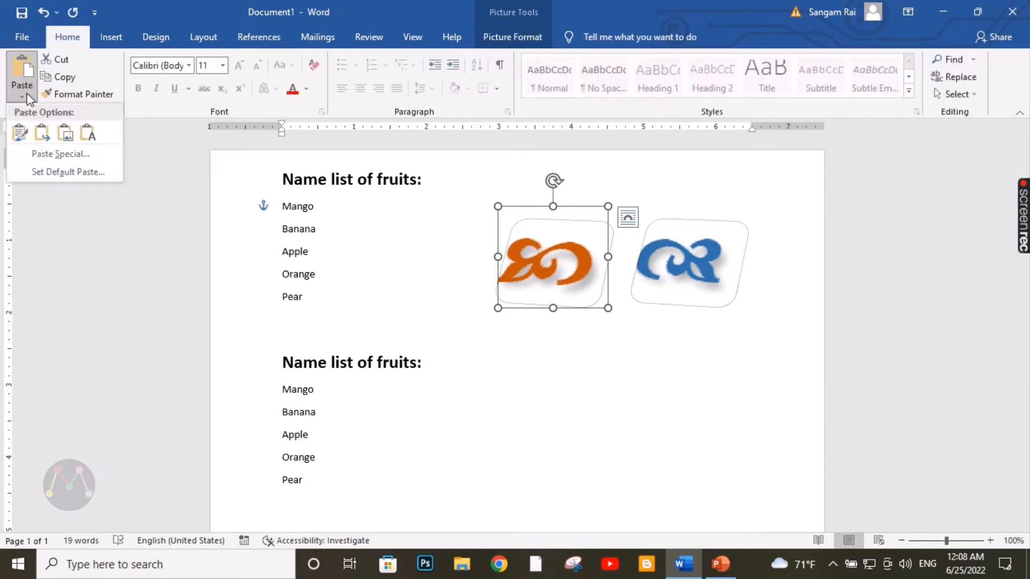
{"action": "left_click", "coordinate": [65, 133]}
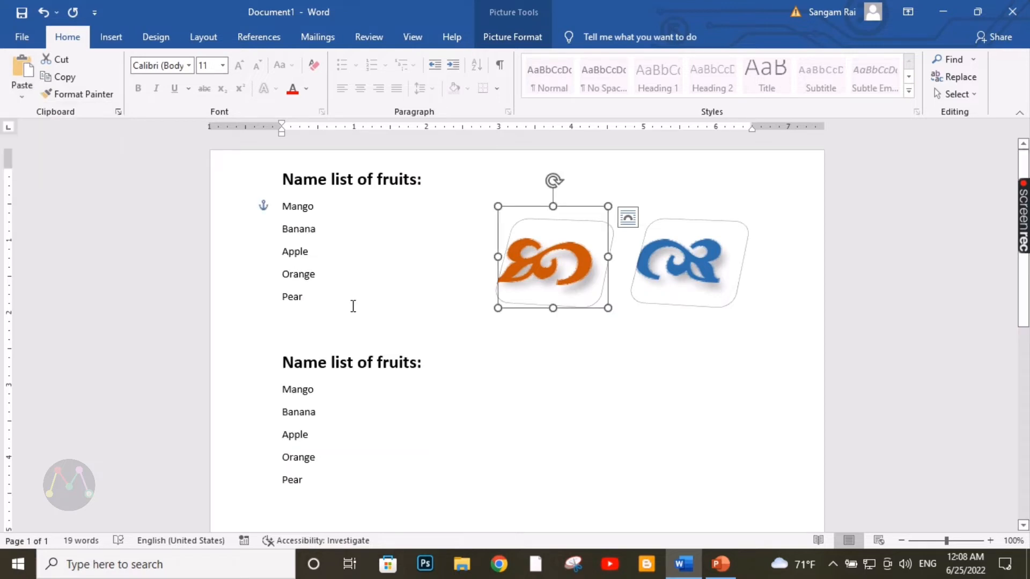
{"action": "left_click", "coordinate": [364, 320]}
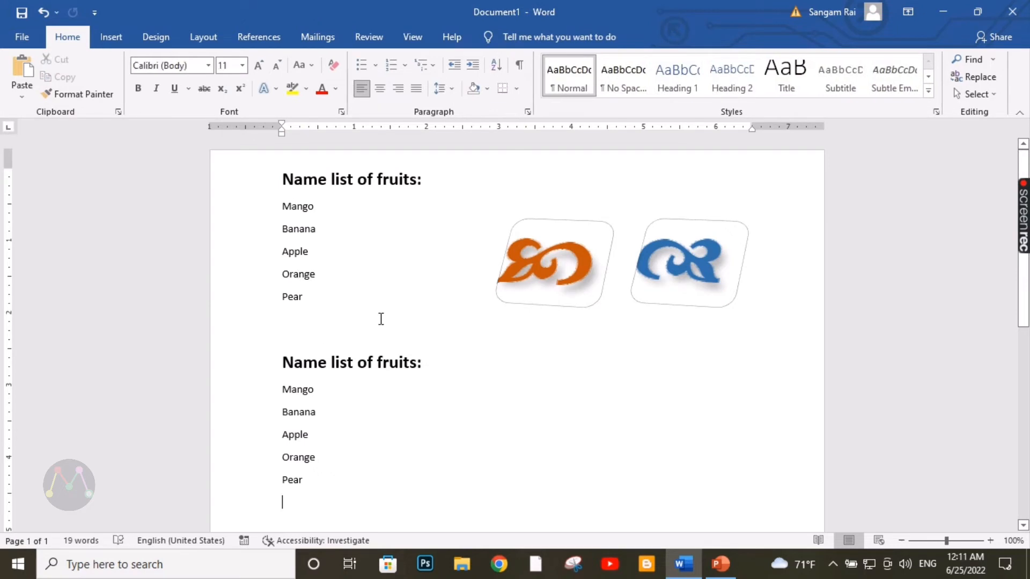
- Change the font of the five fruit names in the first list to BodoniAntique-Xbold
{"action": "left_click_drag", "start_coordinate": [313, 301], "coordinate": [278, 216]}
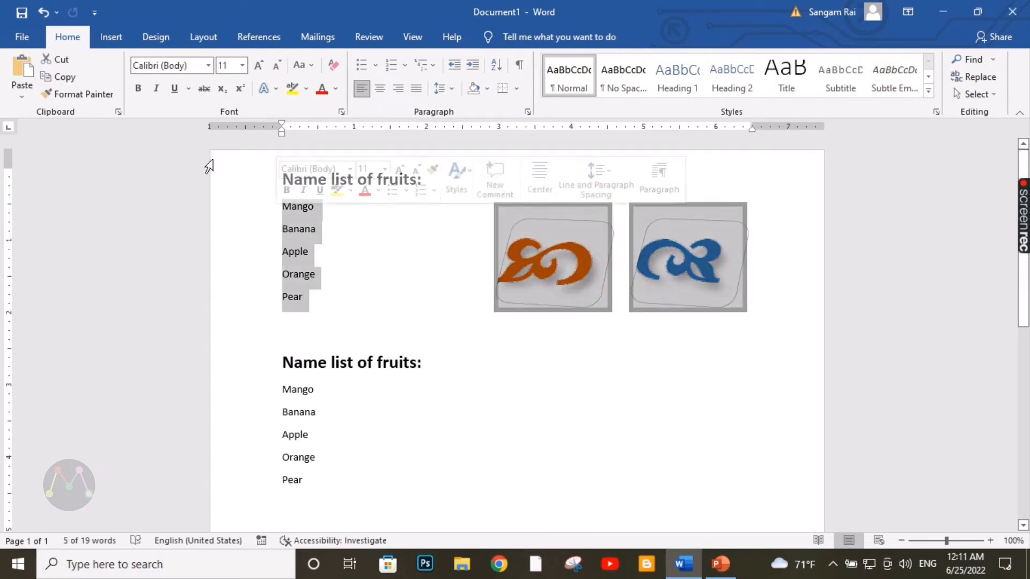
{"action": "left_click", "coordinate": [209, 66]}
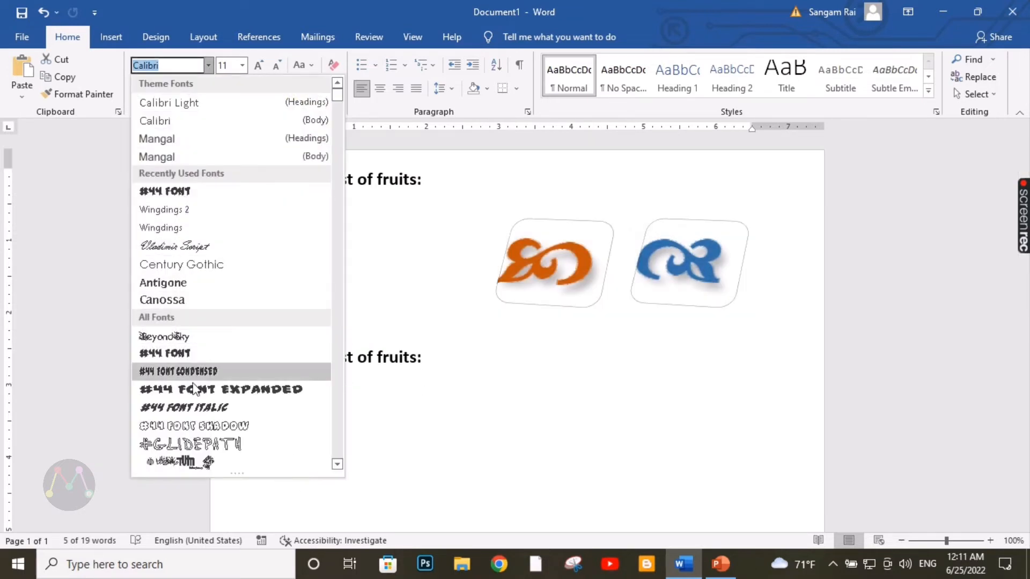
{"action": "scroll", "coordinate": [237, 323], "scroll_direction": "down", "scroll_amount": 12}
{"action": "scroll", "coordinate": [238, 325], "scroll_direction": "down", "scroll_amount": 15}
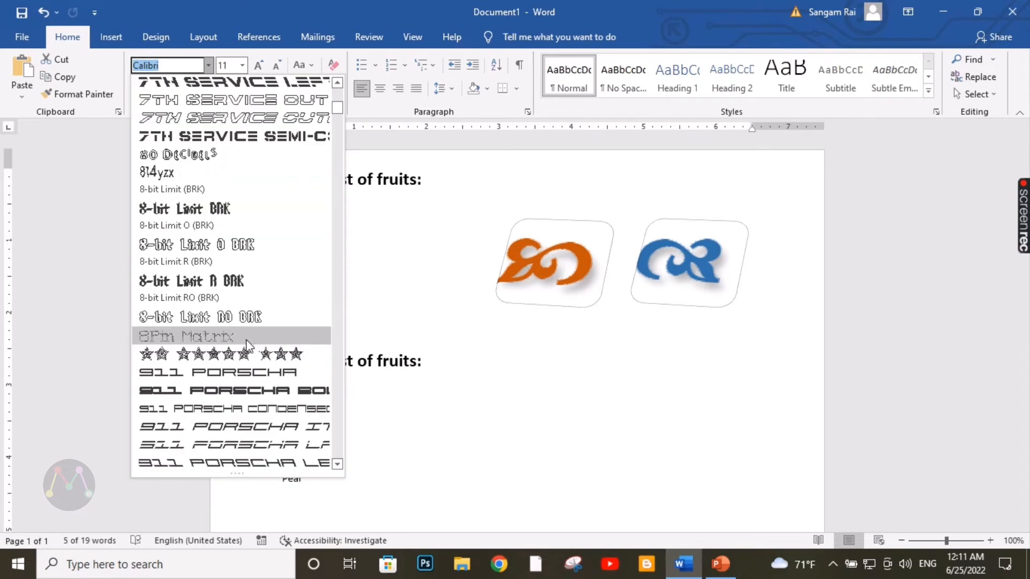
{"action": "scroll", "coordinate": [246, 339], "scroll_direction": "down", "scroll_amount": 10}
{"action": "left_click_drag", "start_coordinate": [337, 115], "coordinate": [349, 286]}
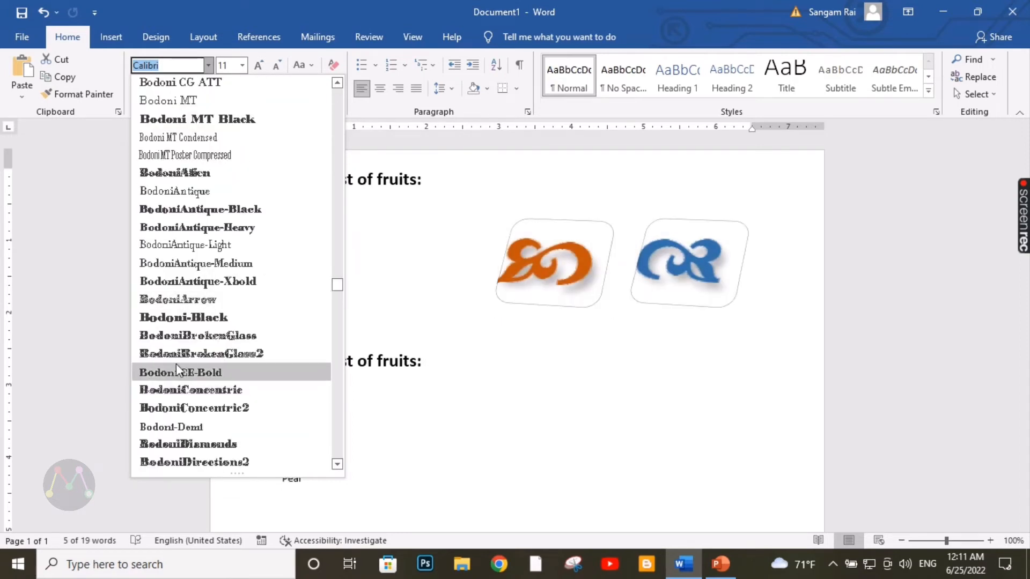
{"action": "left_click", "coordinate": [205, 287]}
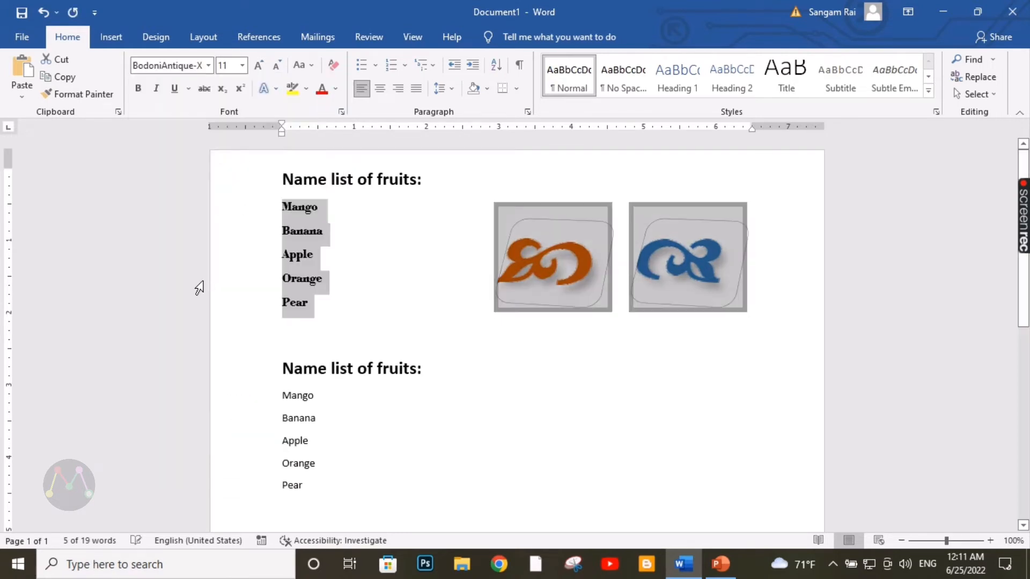
{"action": "left_click", "coordinate": [346, 316]}
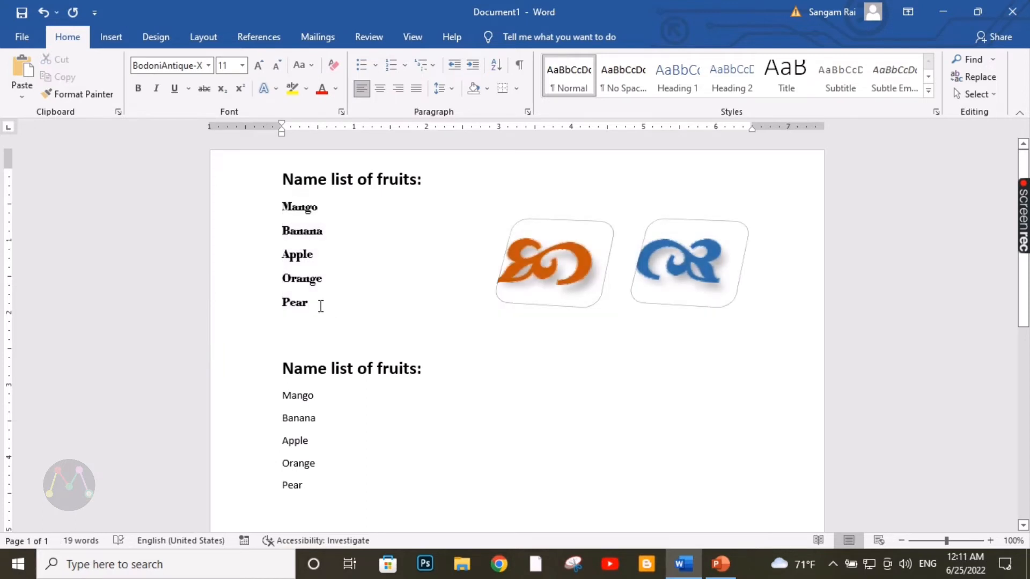
- Format the first list's fruit names in red italics and enlarge them to 14 pt
{"action": "left_click_drag", "start_coordinate": [320, 304], "coordinate": [290, 214]}
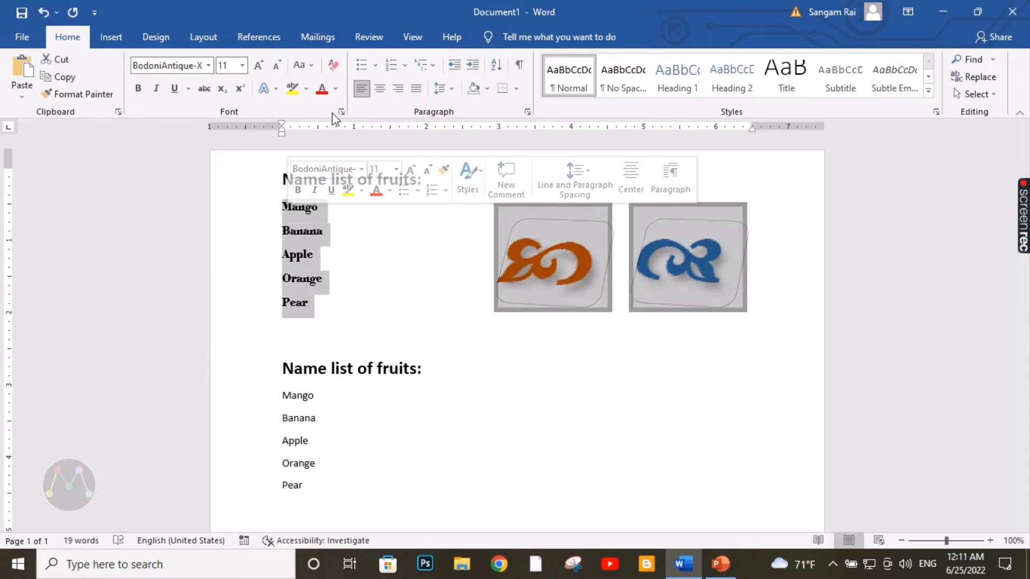
{"action": "left_click", "coordinate": [322, 90]}
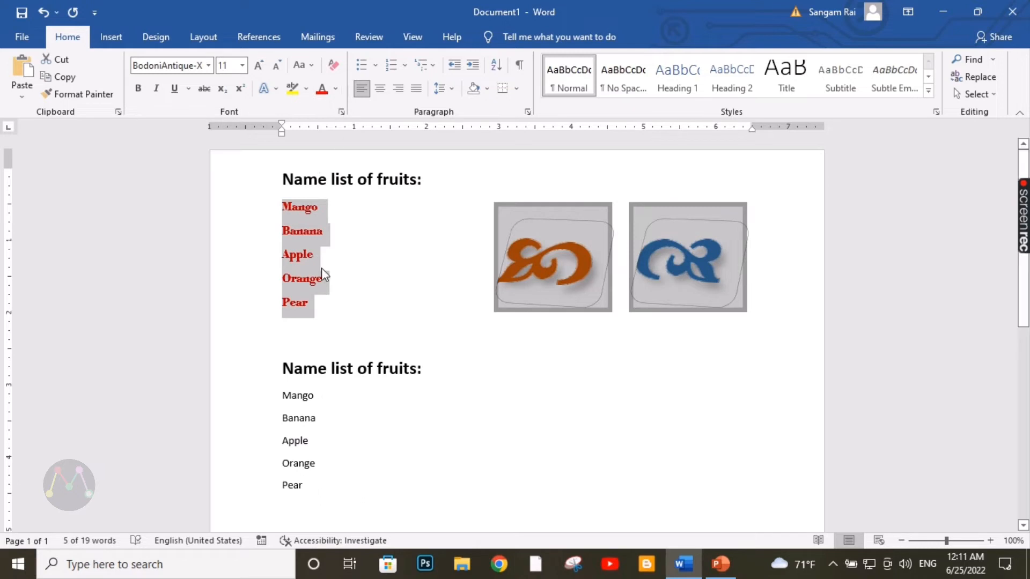
{"action": "left_click", "coordinate": [157, 92]}
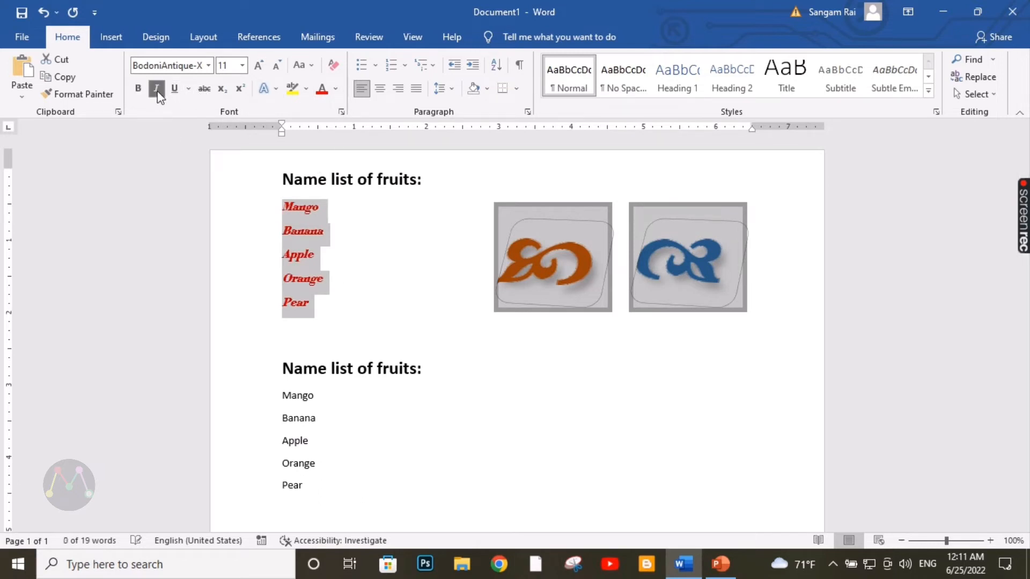
{"action": "double_click", "coordinate": [258, 65]}
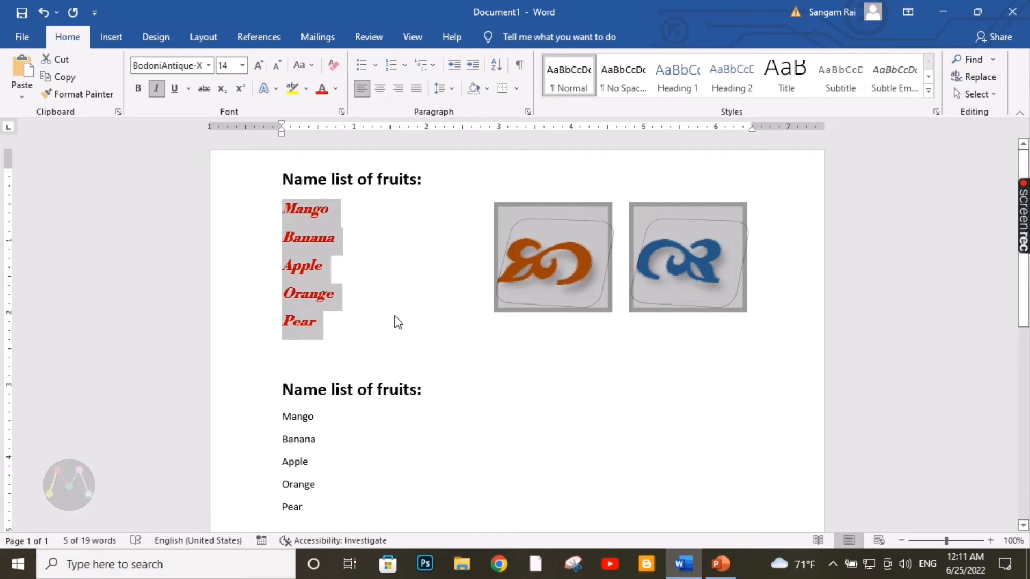
{"action": "left_click", "coordinate": [342, 338]}
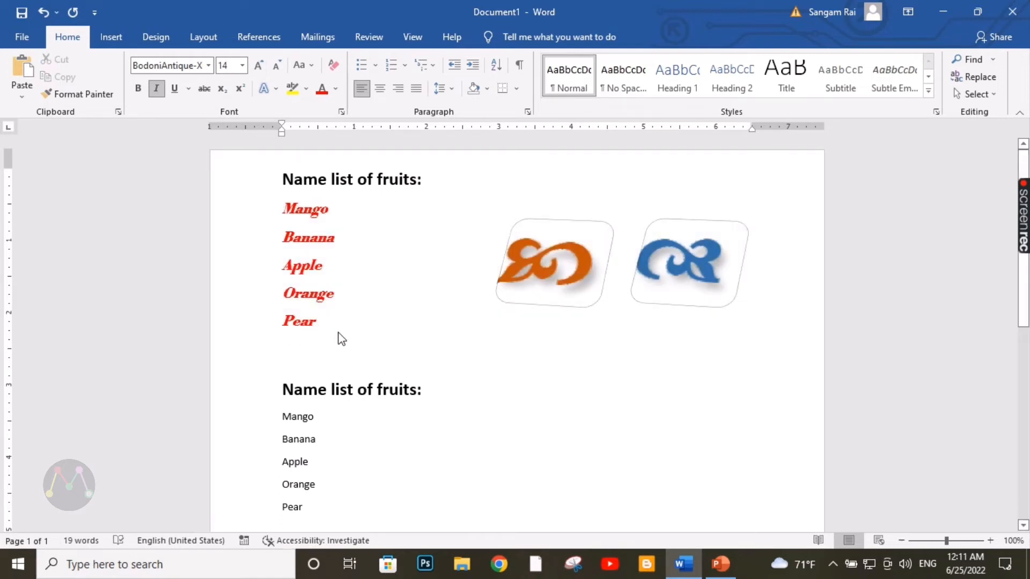
- Remove the space after each paragraph for the five fruit names in the second list
{"action": "left_click_drag", "start_coordinate": [324, 324], "coordinate": [285, 210]}
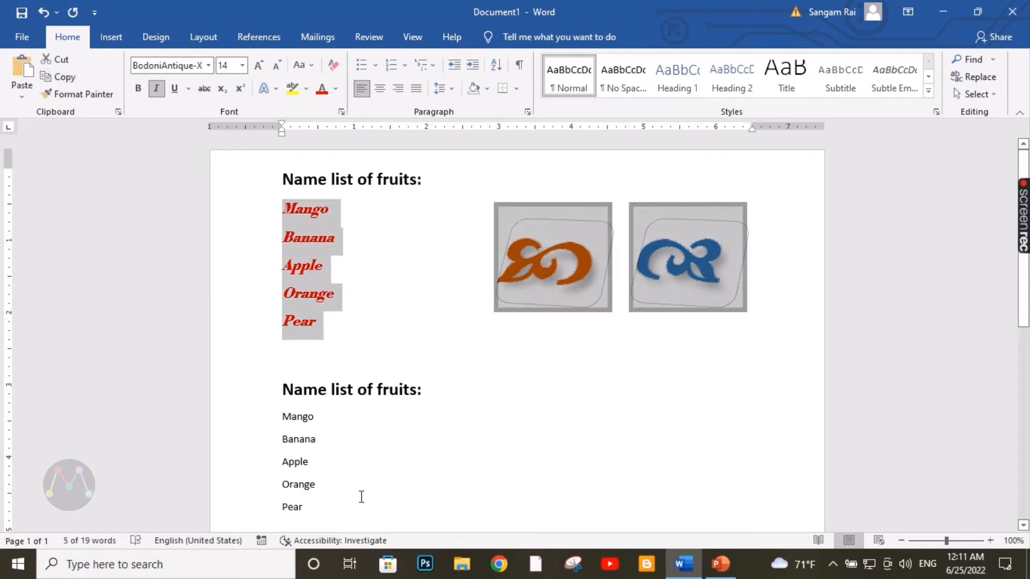
{"action": "left_click_drag", "start_coordinate": [309, 514], "coordinate": [285, 425]}
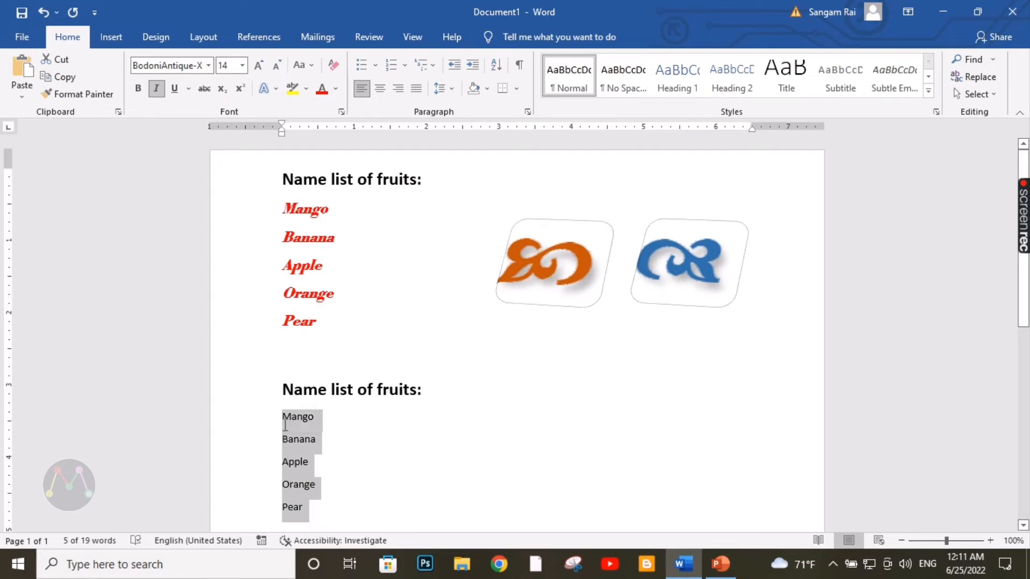
{"action": "left_click", "coordinate": [452, 90]}
{"action": "left_click", "coordinate": [446, 254]}
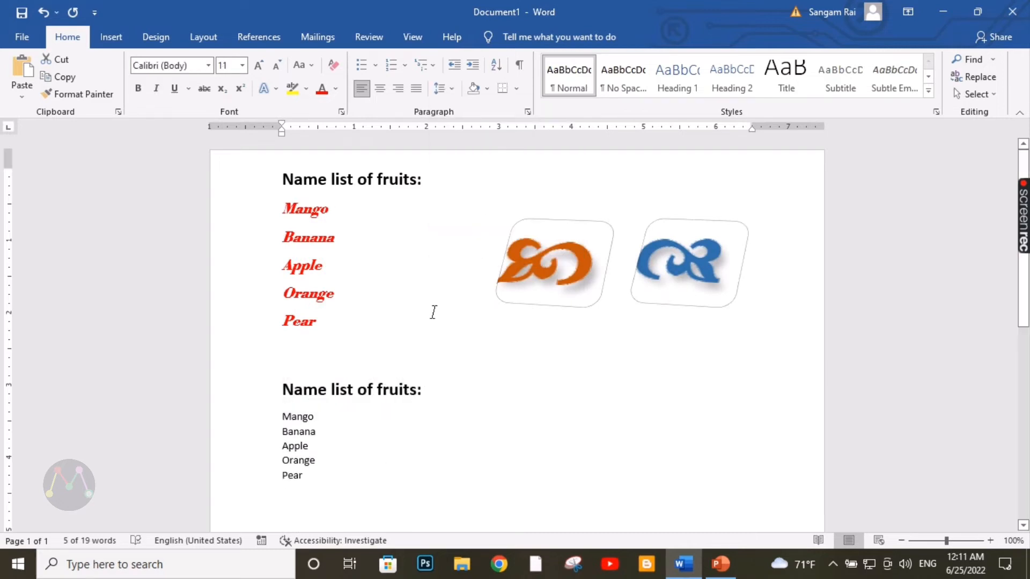
- Remove the space after each paragraph for the five fruit names in the first list
{"action": "left_click_drag", "start_coordinate": [336, 321], "coordinate": [272, 204]}
{"action": "left_click", "coordinate": [451, 89]}
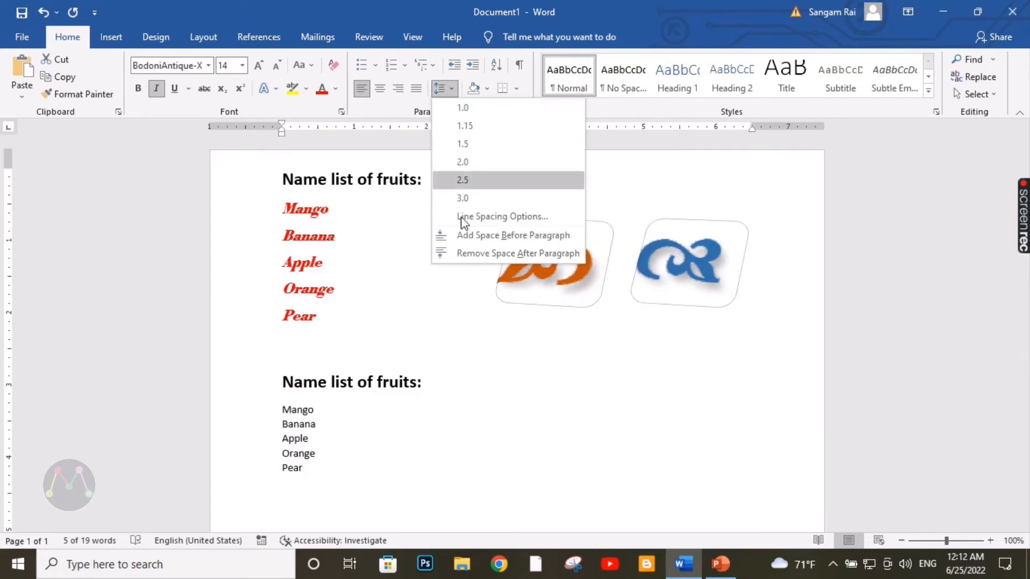
{"action": "left_click", "coordinate": [476, 256]}
{"action": "left_click", "coordinate": [328, 305]}
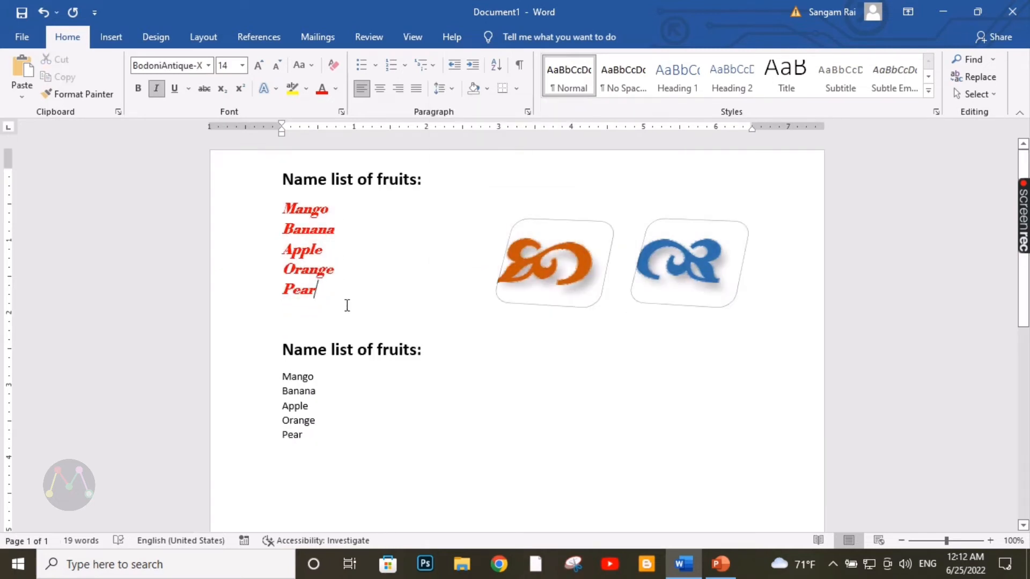
{"action": "left_click", "coordinate": [282, 209], "text": "shift"}
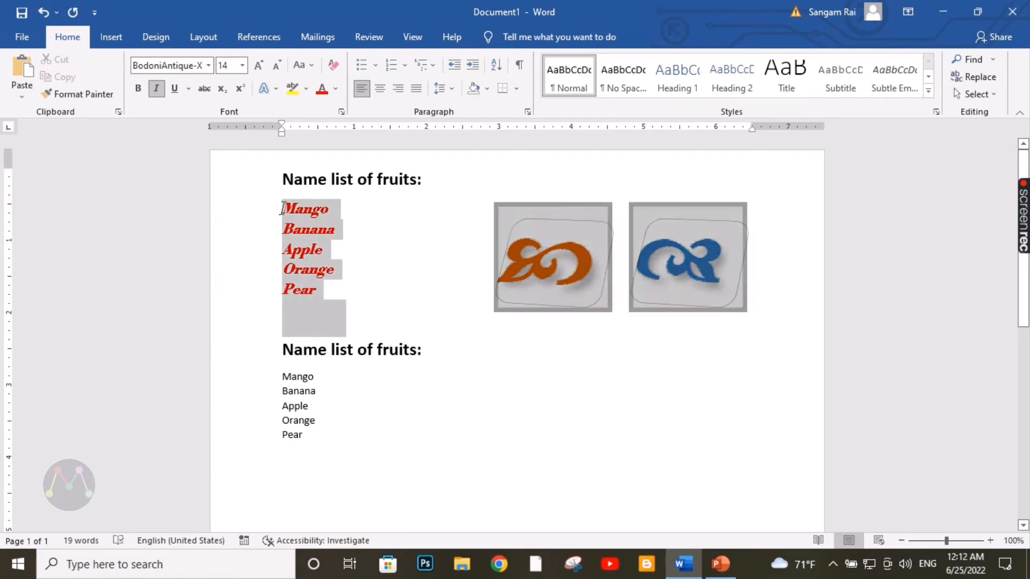
- Add space after each paragraph for the five fruit names in the second list
{"action": "left_click", "coordinate": [328, 436]}
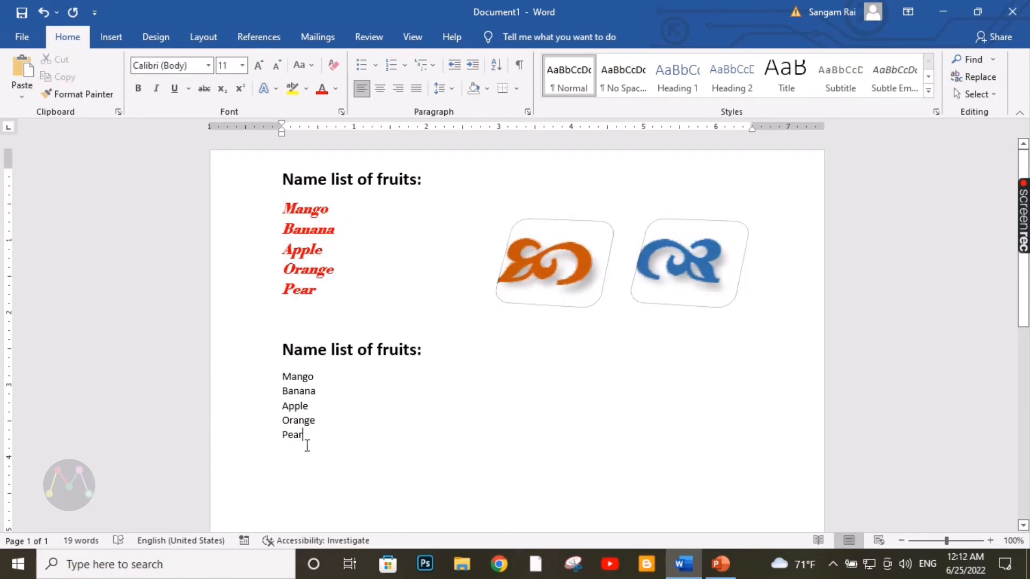
{"action": "left_click", "coordinate": [275, 371], "text": "shift"}
{"action": "left_click", "coordinate": [440, 87]}
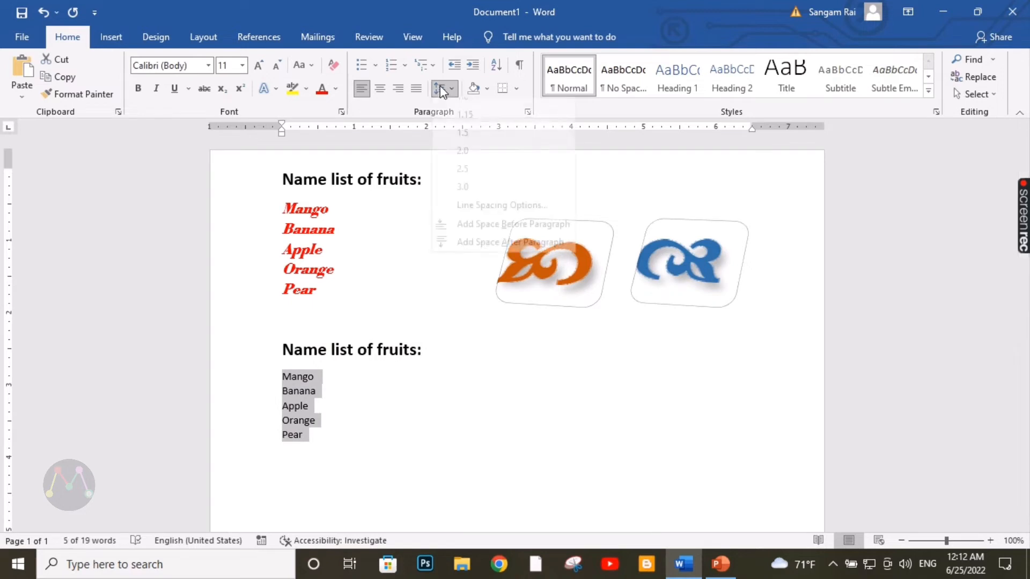
{"action": "left_click", "coordinate": [466, 254]}
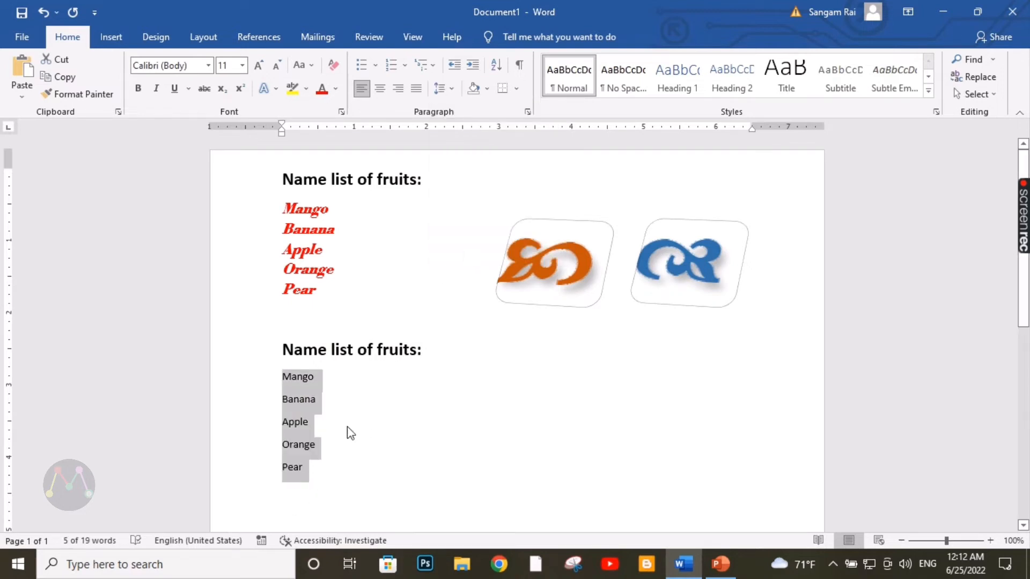
- Copy the first list's five fruit names and paste them over the second list's names with Keep Source Formatting
{"action": "mouse_move", "coordinate": [324, 290]}
{"action": "left_mouse_down"}
{"action": "mouse_move", "coordinate": [316, 254]}
{"action": "mouse_move", "coordinate": [285, 214]}
{"action": "left_mouse_up"}
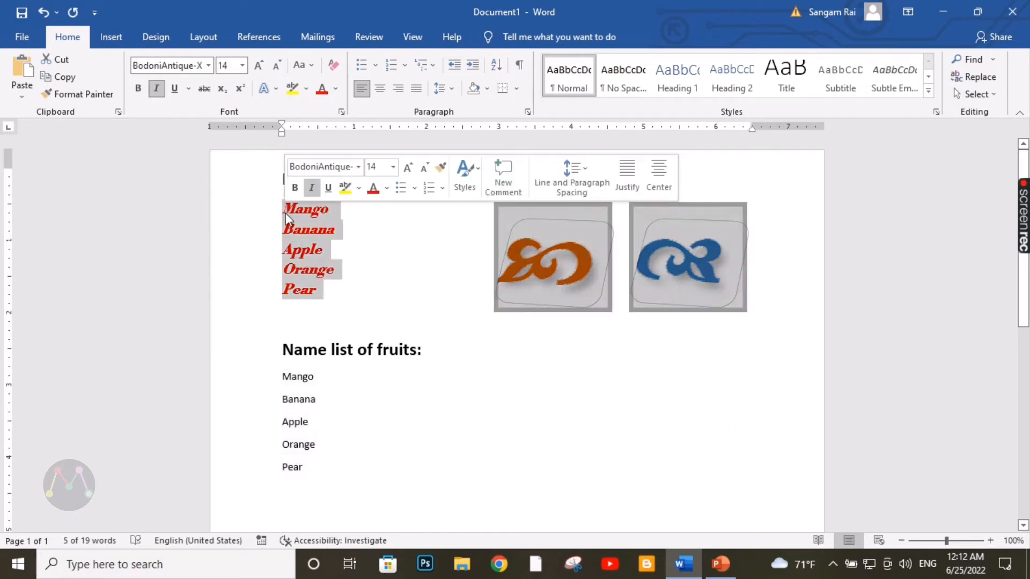
{"action": "left_click", "coordinate": [71, 81]}
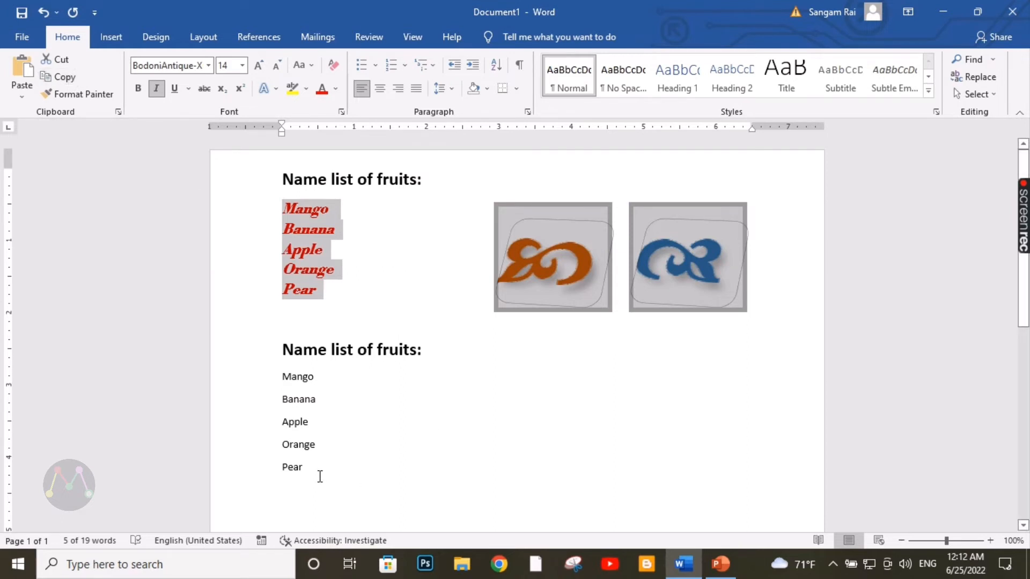
{"action": "left_click_drag", "start_coordinate": [320, 476], "coordinate": [284, 388]}
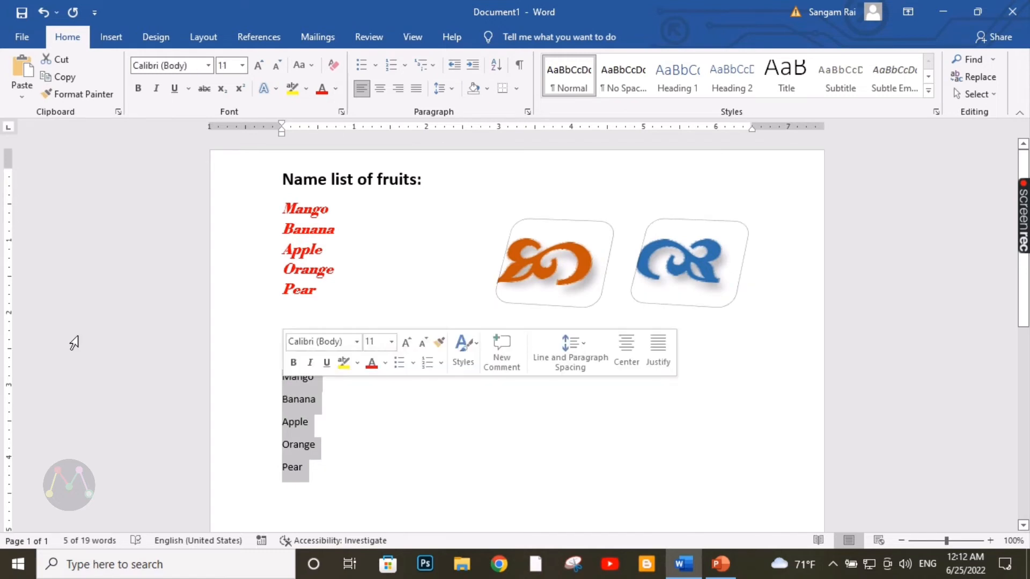
{"action": "left_click", "coordinate": [20, 99]}
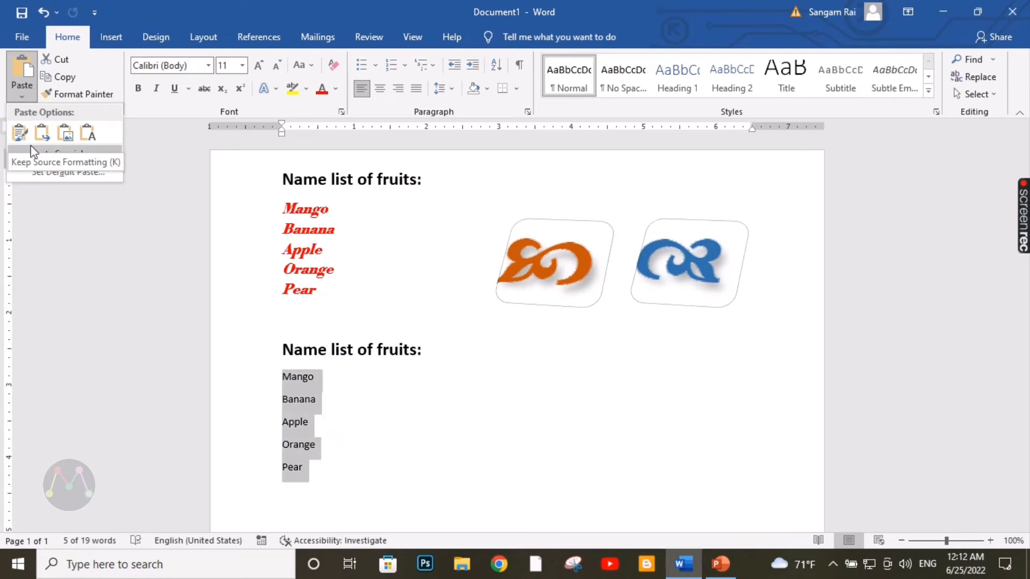
{"action": "left_click", "coordinate": [19, 135]}
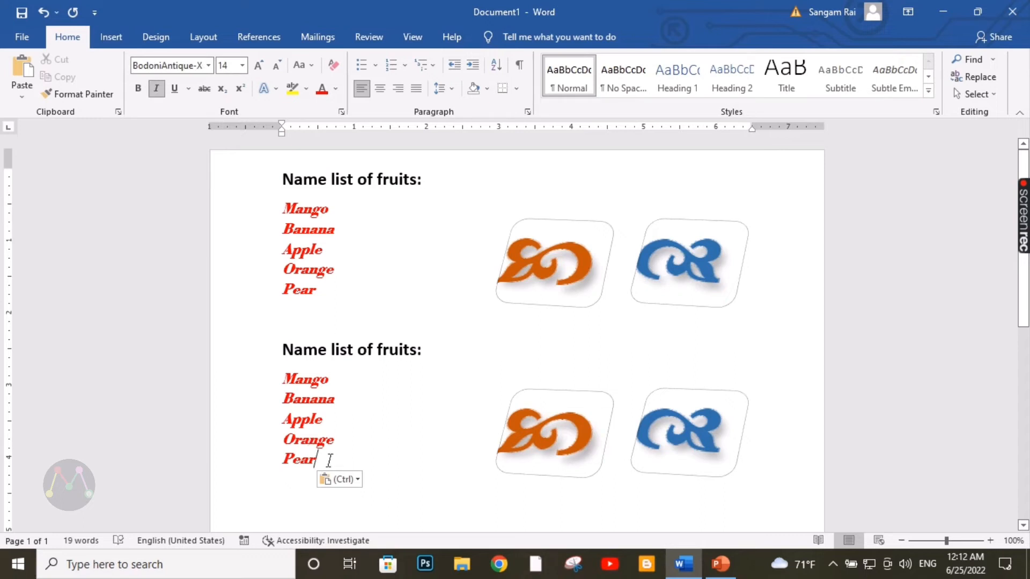
{"action": "left_click_drag", "start_coordinate": [328, 457], "coordinate": [283, 382]}
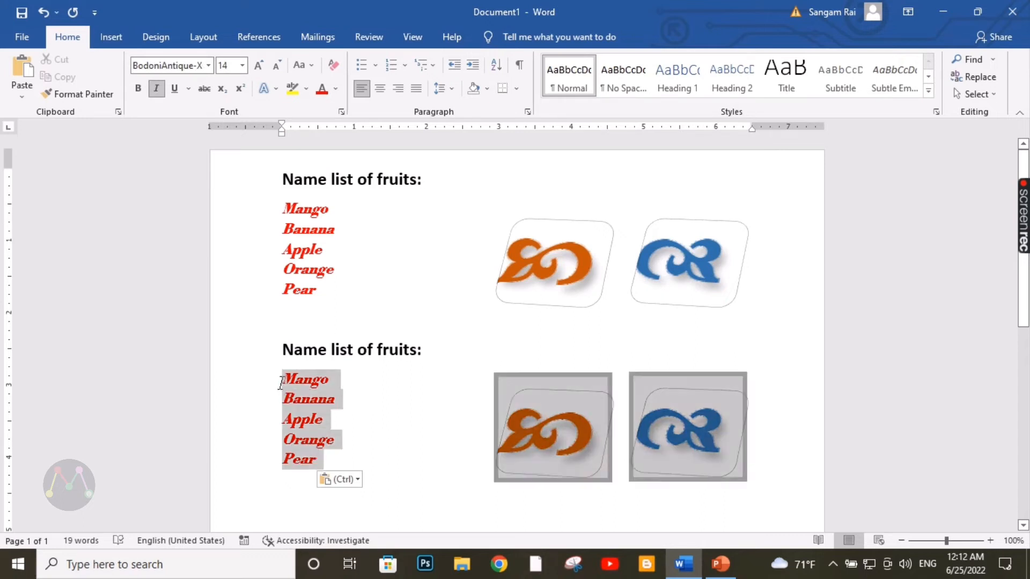
{"action": "left_click", "coordinate": [302, 249]}
{"action": "left_click_drag", "start_coordinate": [322, 286], "coordinate": [282, 208]}
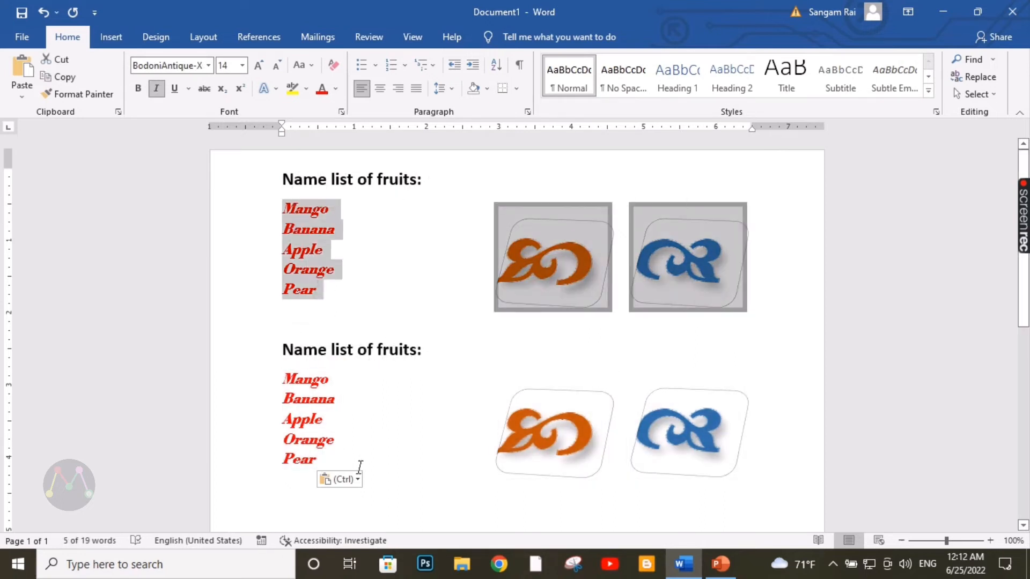
- Paste the copied fruit names once more over the five names in the second list
{"action": "left_click", "coordinate": [322, 462]}
{"action": "left_click_drag", "start_coordinate": [324, 463], "coordinate": [281, 384]}
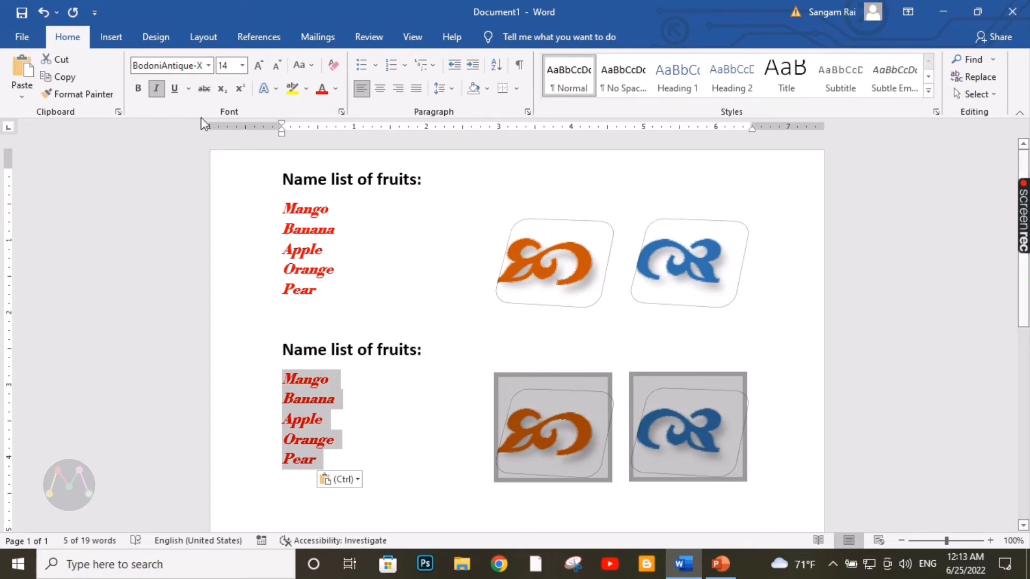
{"action": "left_click", "coordinate": [450, 89]}
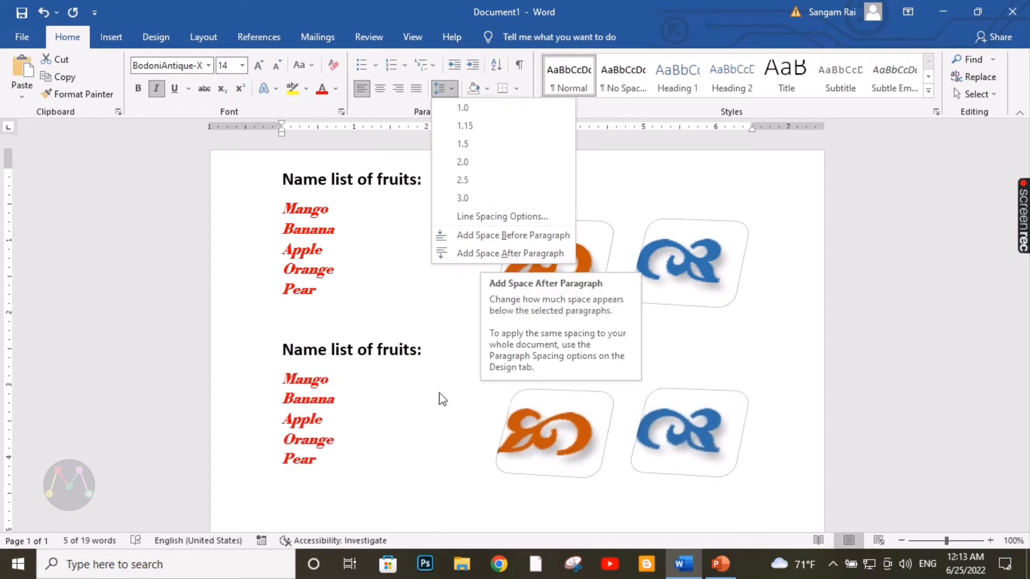
{"action": "left_click", "coordinate": [336, 468]}
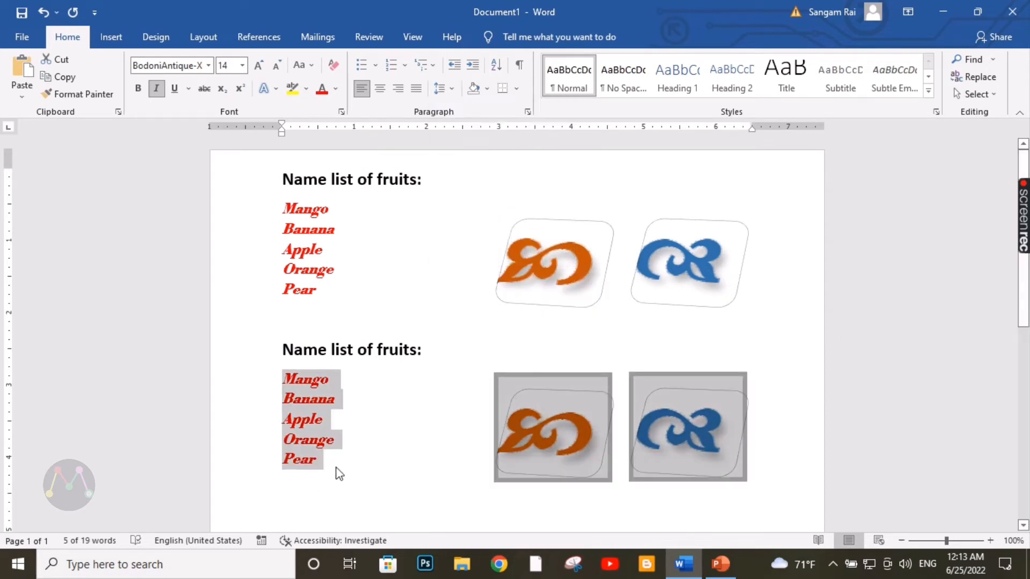
{"action": "key", "text": "ctrl+v"}
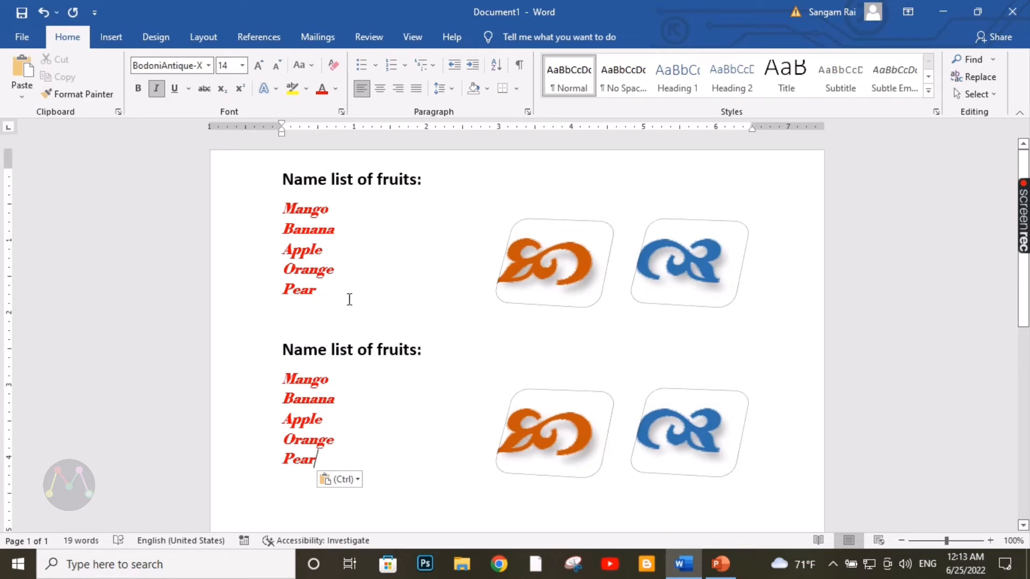
- Recolor the first list's five fruit names with a blue theme color and remove their italics
{"action": "left_click_drag", "start_coordinate": [349, 300], "coordinate": [290, 213]}
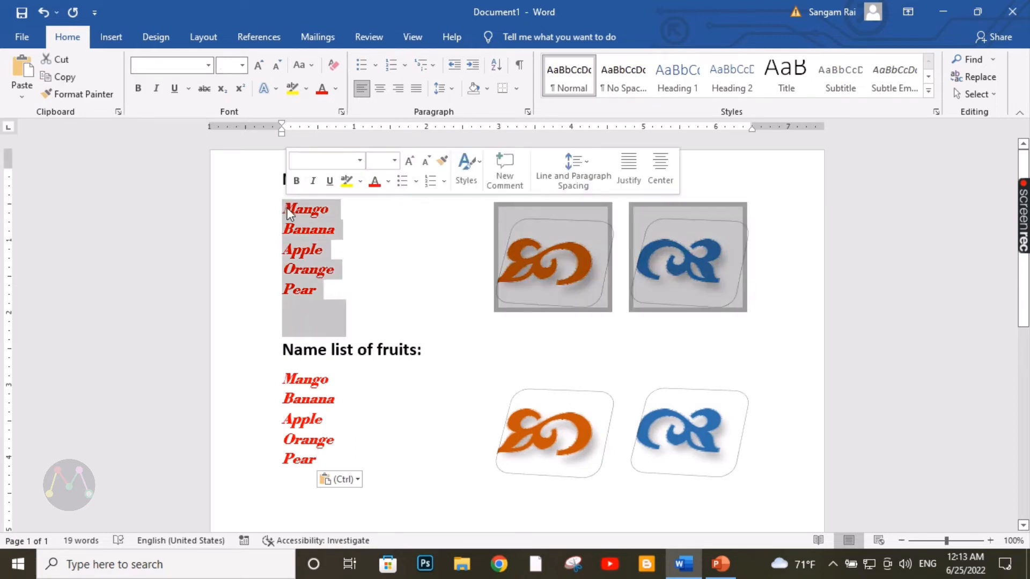
{"action": "left_click", "coordinate": [343, 456]}
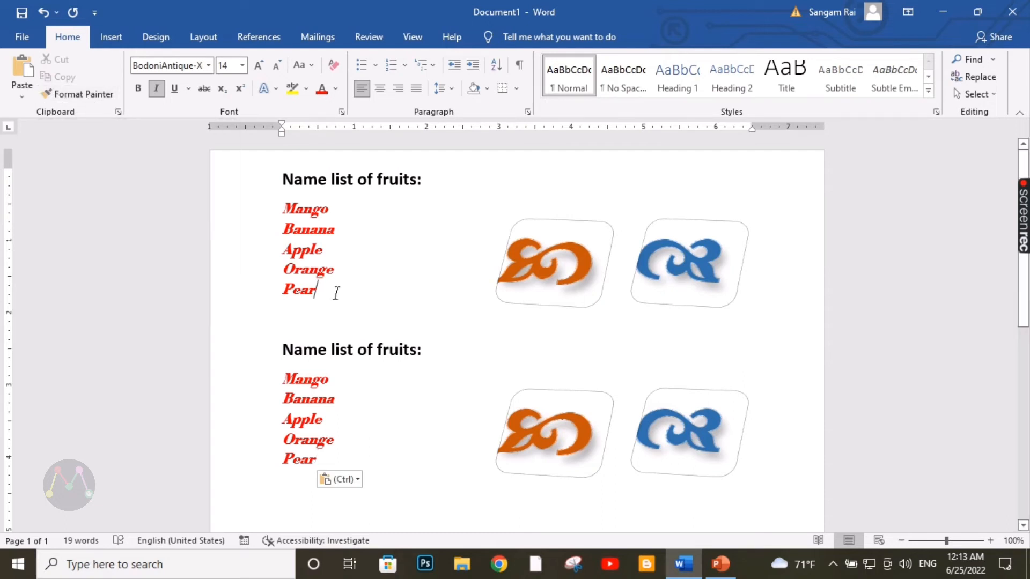
{"action": "left_click_drag", "start_coordinate": [336, 294], "coordinate": [281, 212]}
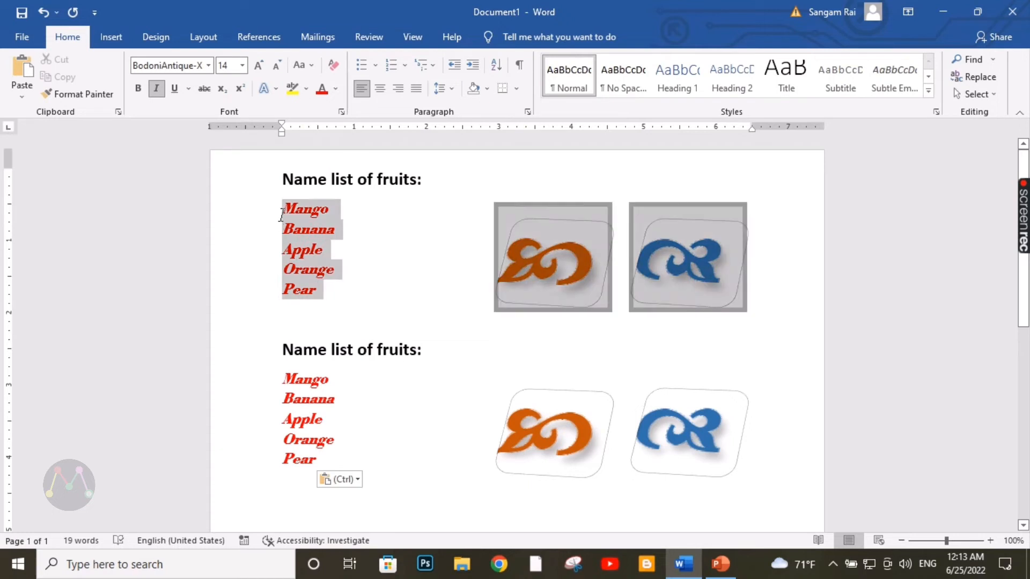
{"action": "left_click", "coordinate": [336, 88]}
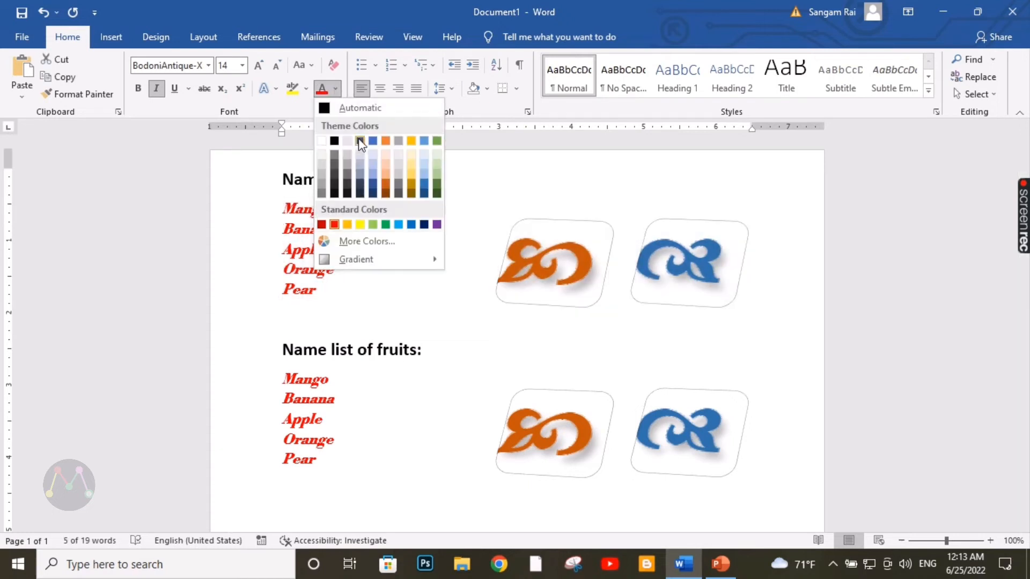
{"action": "left_click", "coordinate": [372, 142]}
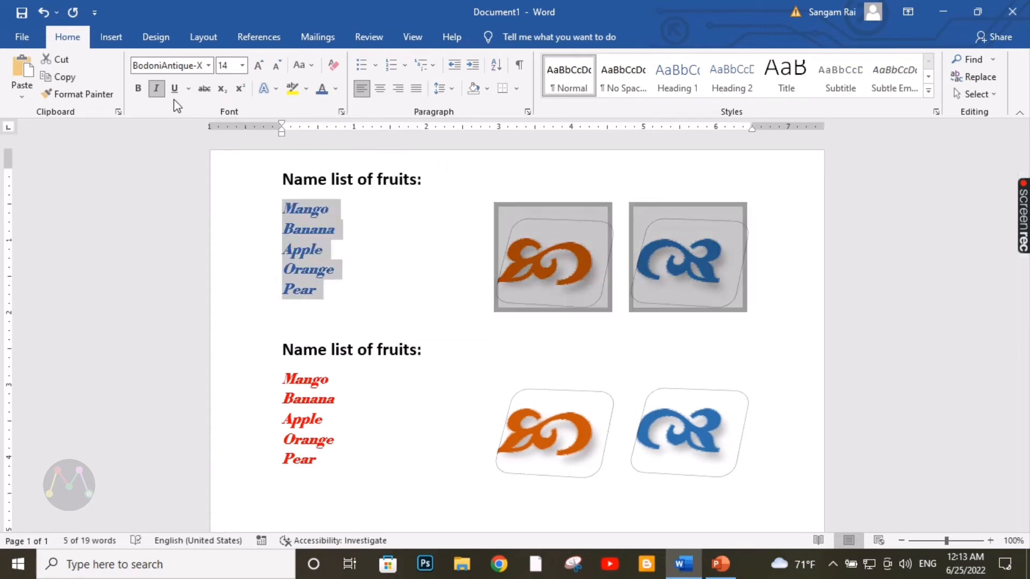
{"action": "left_click", "coordinate": [154, 90]}
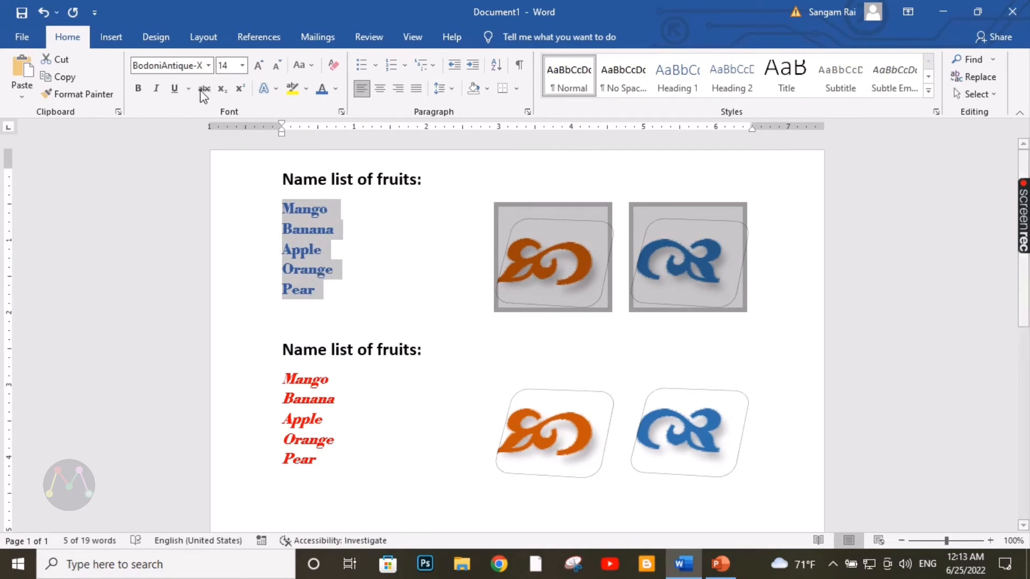
- Change the font of the first list's five fruit names to Canossa
{"action": "left_click", "coordinate": [208, 66]}
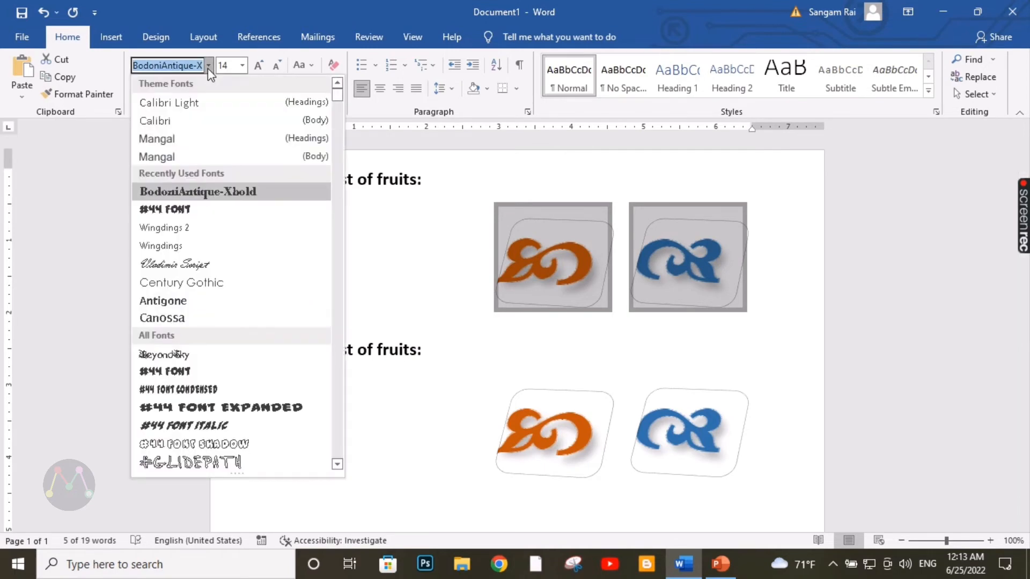
{"action": "left_click", "coordinate": [188, 317]}
{"action": "left_click", "coordinate": [361, 239]}
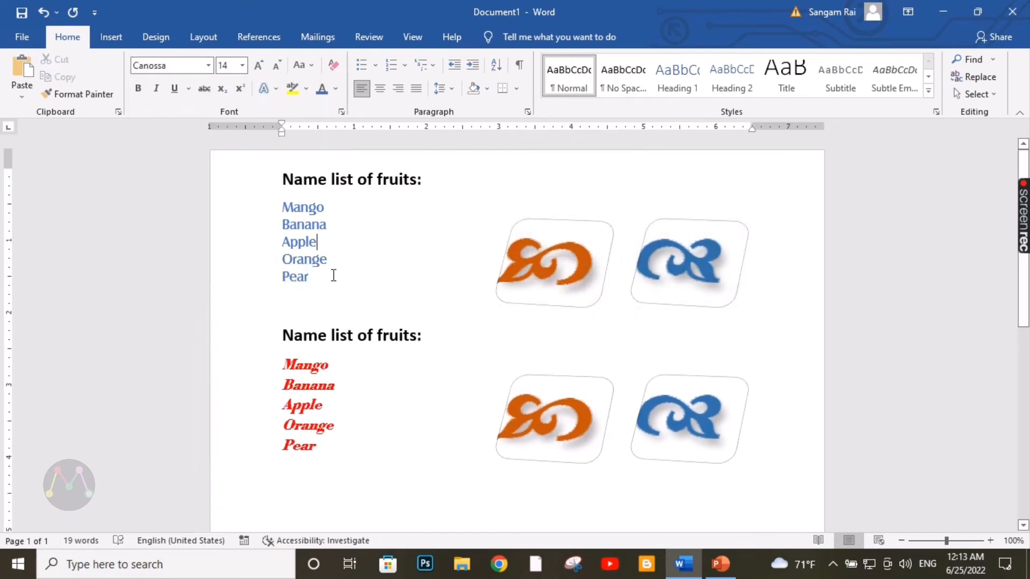
- Copy the formatting of the first list's fruit names onto the second list's fruit names with Format Painter
{"action": "left_click_drag", "start_coordinate": [318, 278], "coordinate": [282, 212]}
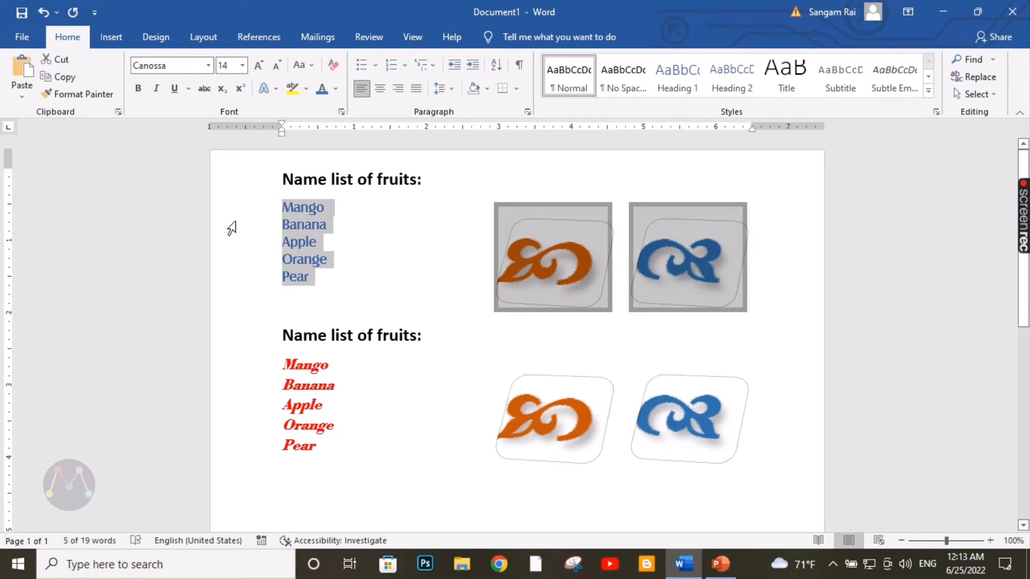
{"action": "left_click", "coordinate": [97, 102]}
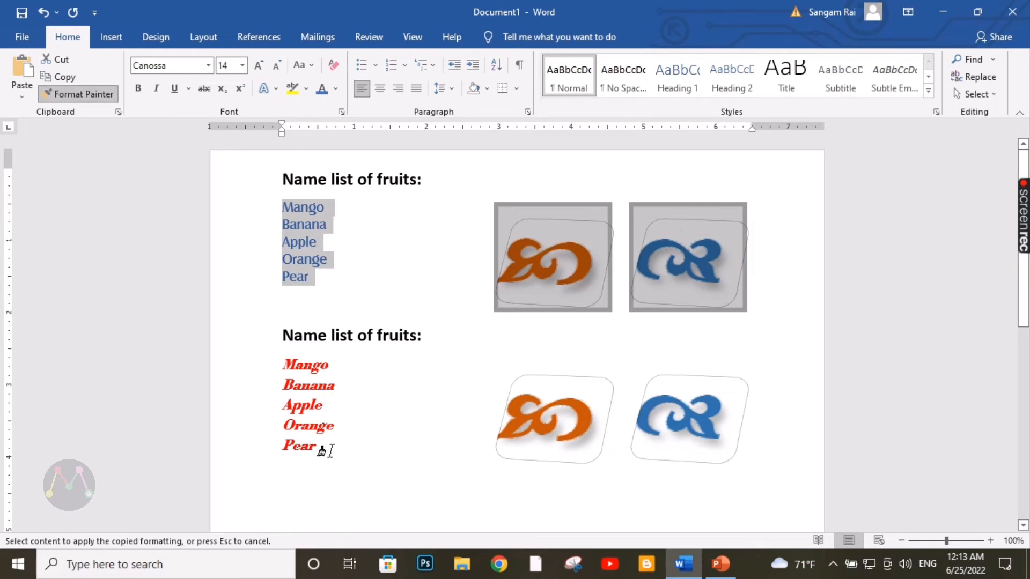
{"action": "mouse_move", "coordinate": [318, 446]}
{"action": "left_mouse_down"}
{"action": "mouse_move", "coordinate": [276, 416]}
{"action": "mouse_move", "coordinate": [265, 372]}
{"action": "left_mouse_up"}
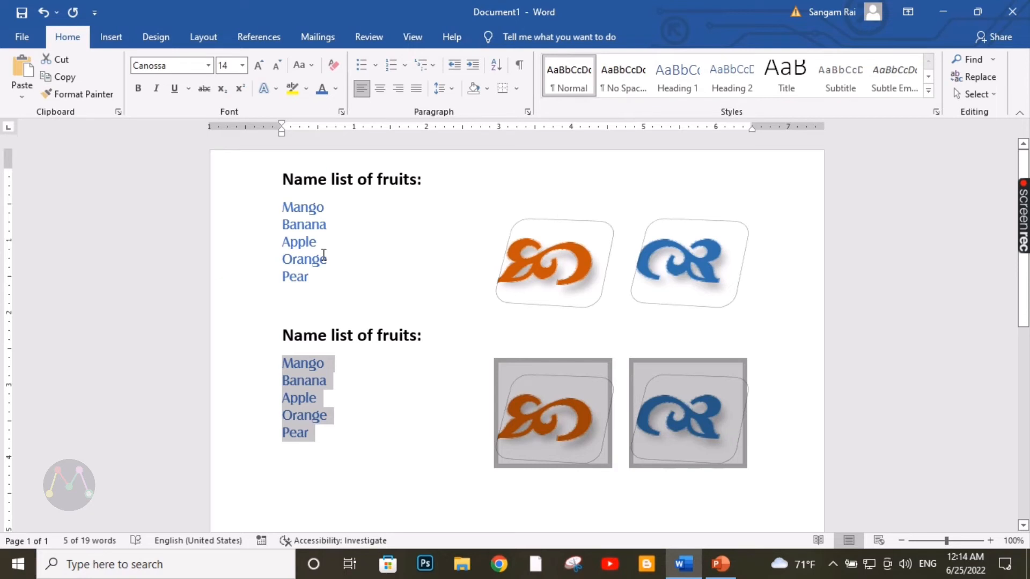
- Repeat the Format Painter transfer from the first list's fruit names to those in the second list
{"action": "left_click", "coordinate": [22, 96]}
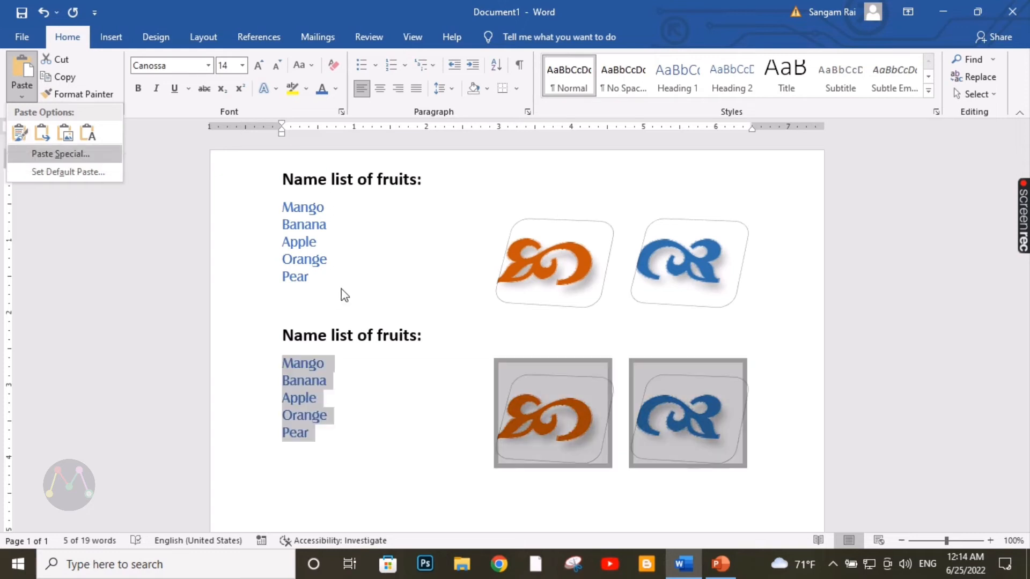
{"action": "key", "text": "Escape"}
{"action": "left_click_drag", "start_coordinate": [313, 281], "coordinate": [279, 207]}
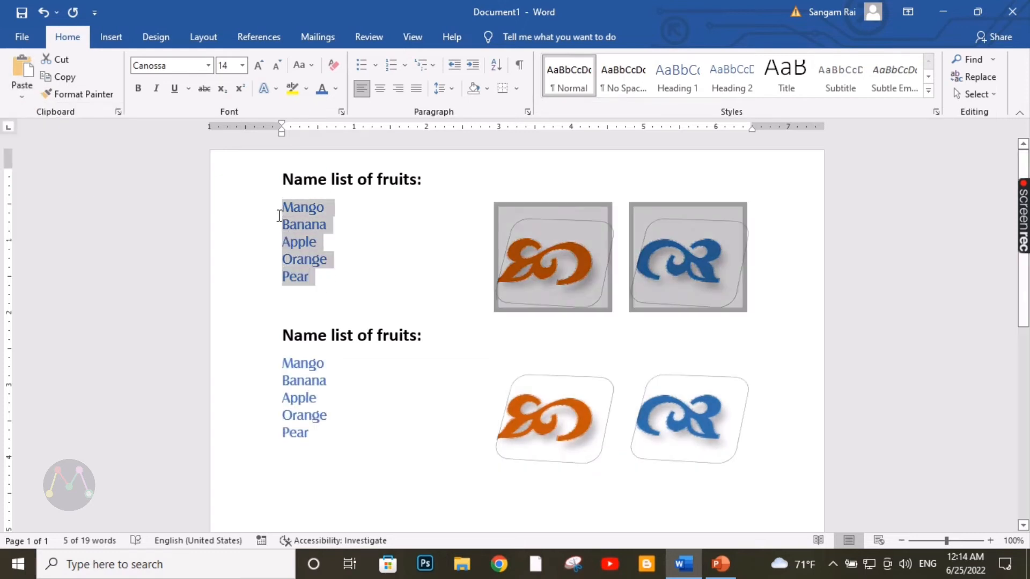
{"action": "left_click", "coordinate": [88, 104]}
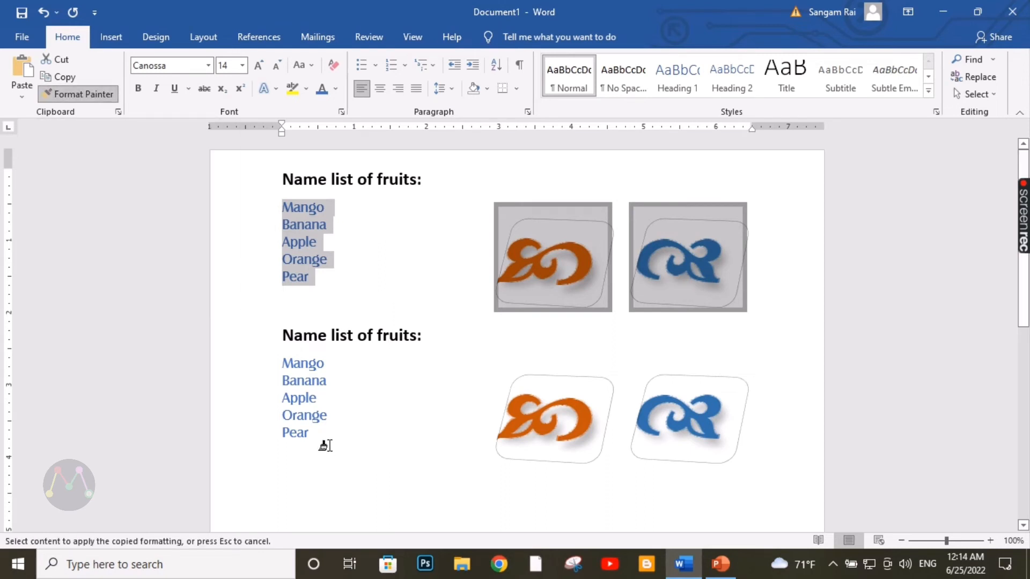
{"action": "left_click_drag", "start_coordinate": [322, 444], "coordinate": [282, 363]}
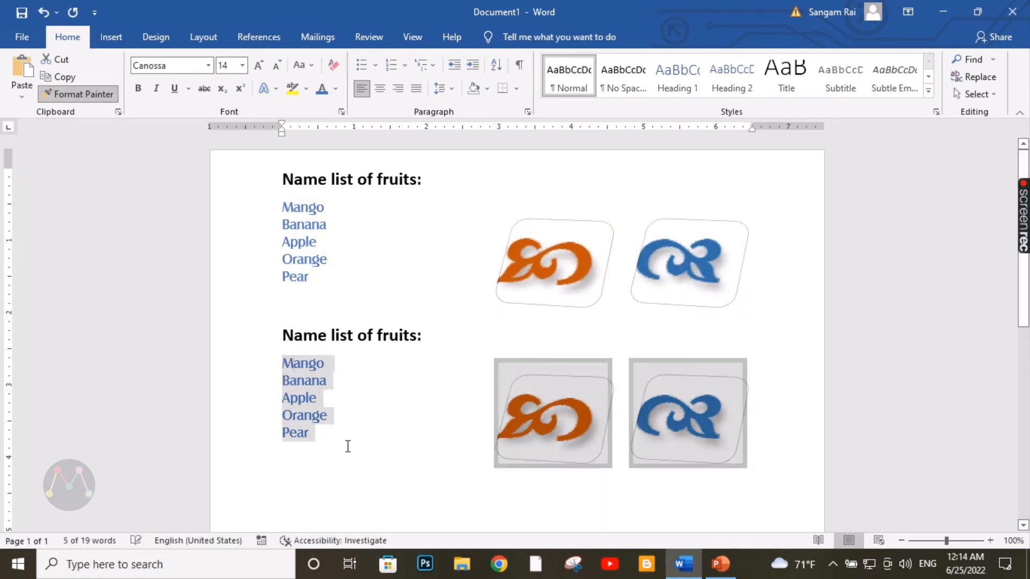
- Add the word "next" on a new line below the second list and select it
{"action": "left_click", "coordinate": [400, 451]}
{"action": "key", "text": "Return"}
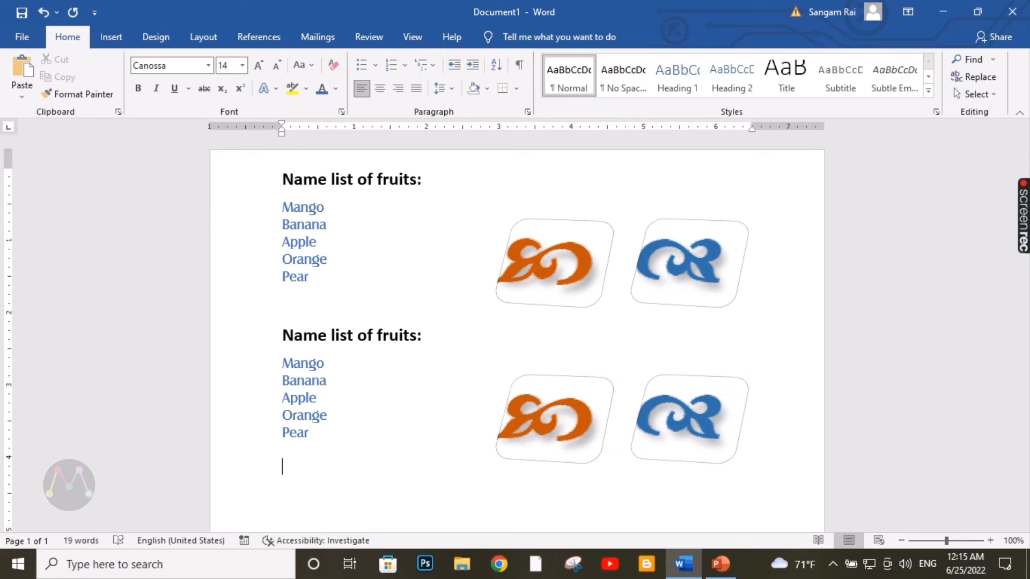
{"action": "type", "text": "next"}
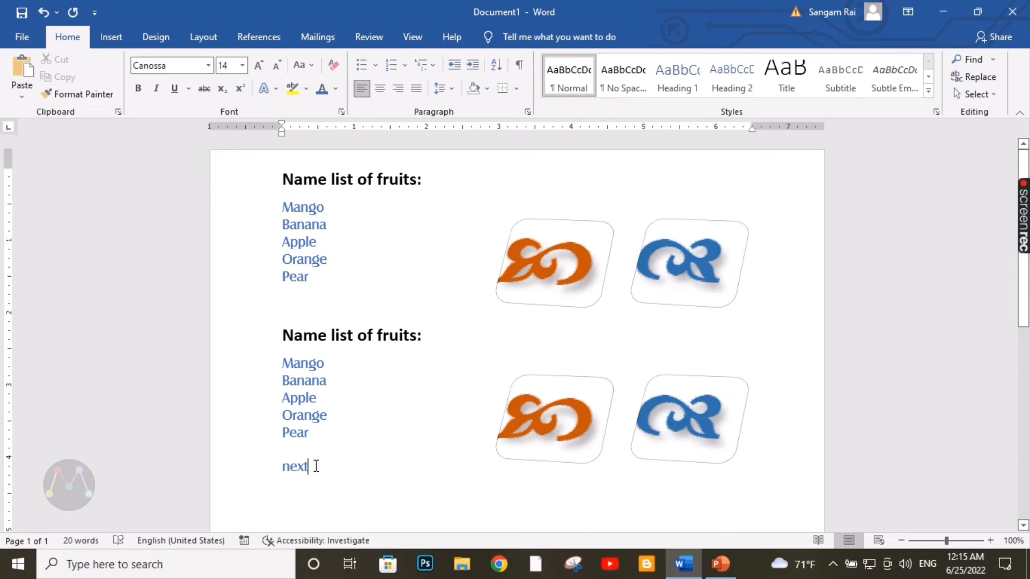
{"action": "left_click_drag", "start_coordinate": [316, 467], "coordinate": [286, 470]}
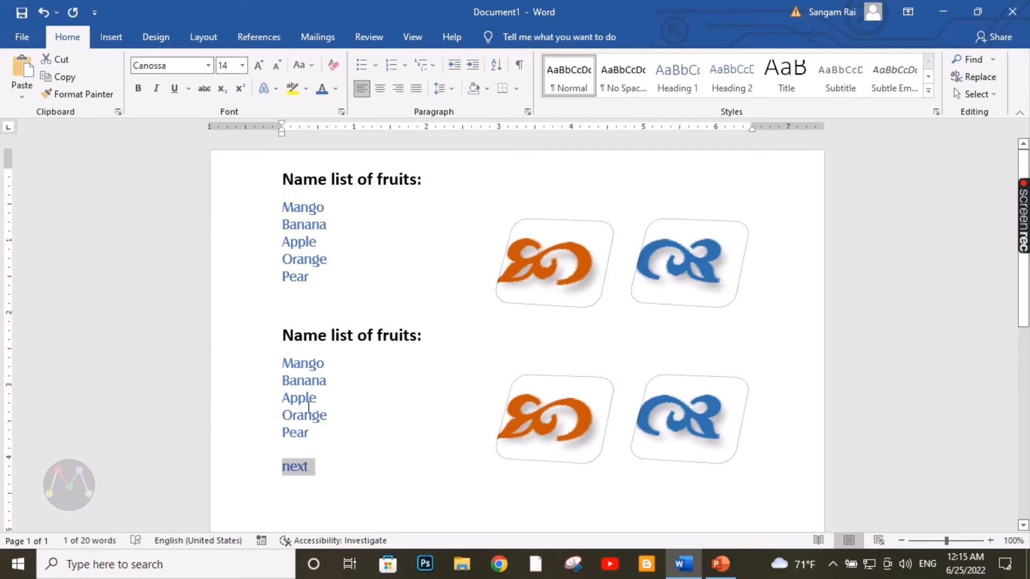
- Copy the second list's five fruit names and paste them over the word "next" with Merge Formatting
{"action": "left_click_drag", "start_coordinate": [320, 436], "coordinate": [275, 364]}
{"action": "key", "text": "ctrl+c"}
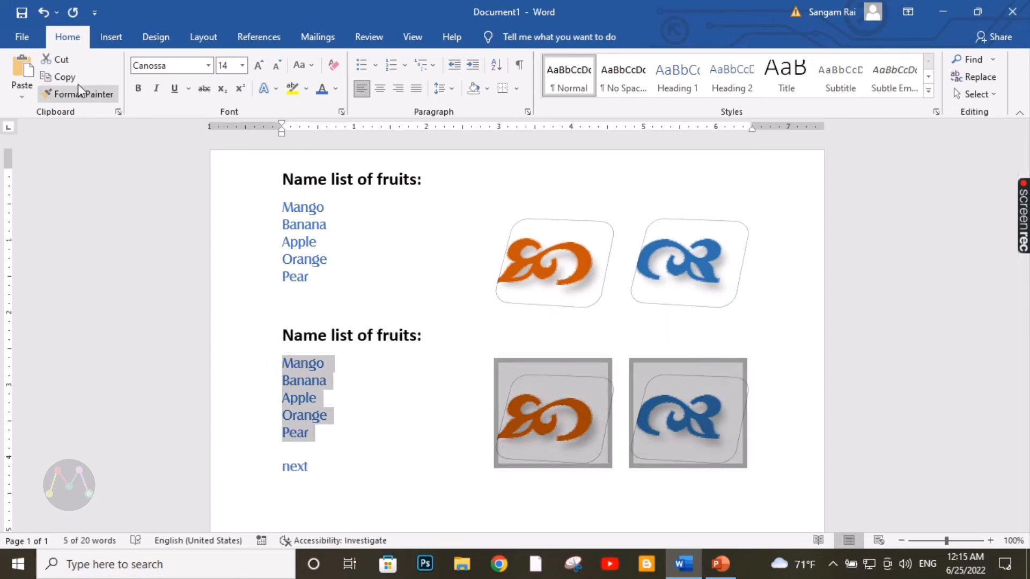
{"action": "left_click_drag", "start_coordinate": [318, 470], "coordinate": [279, 469]}
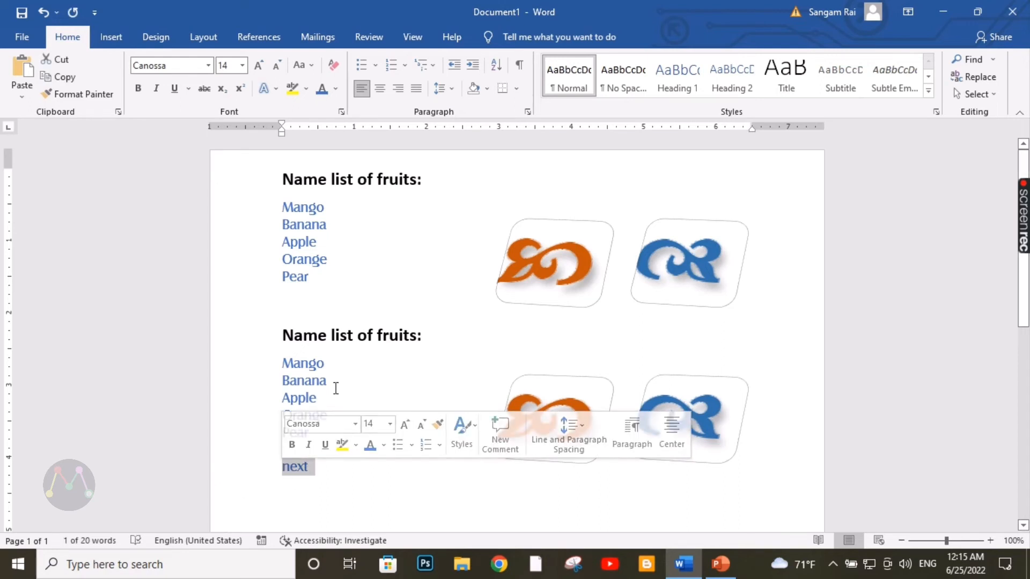
{"action": "left_click", "coordinate": [24, 101]}
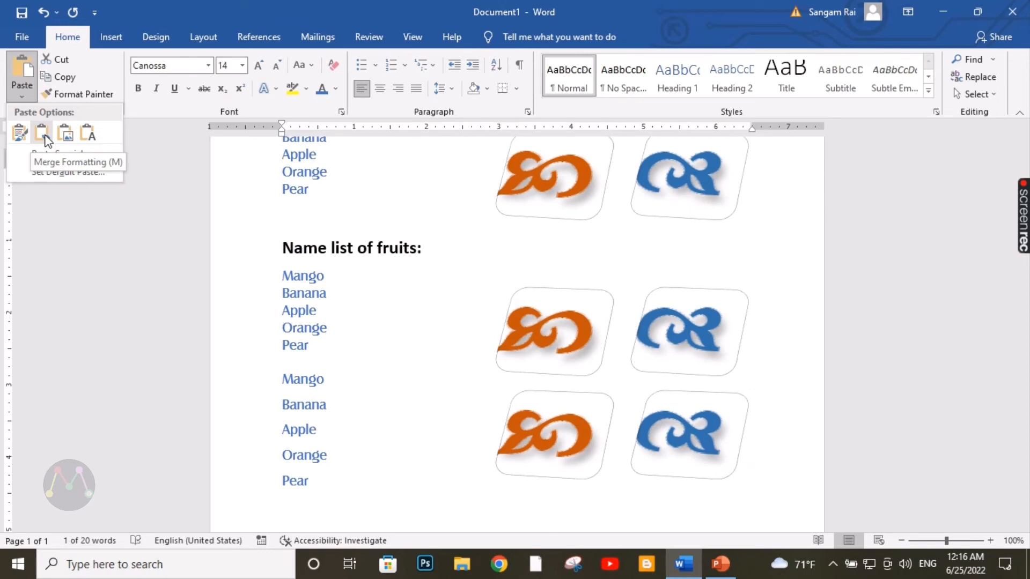
{"action": "left_click", "coordinate": [48, 138]}
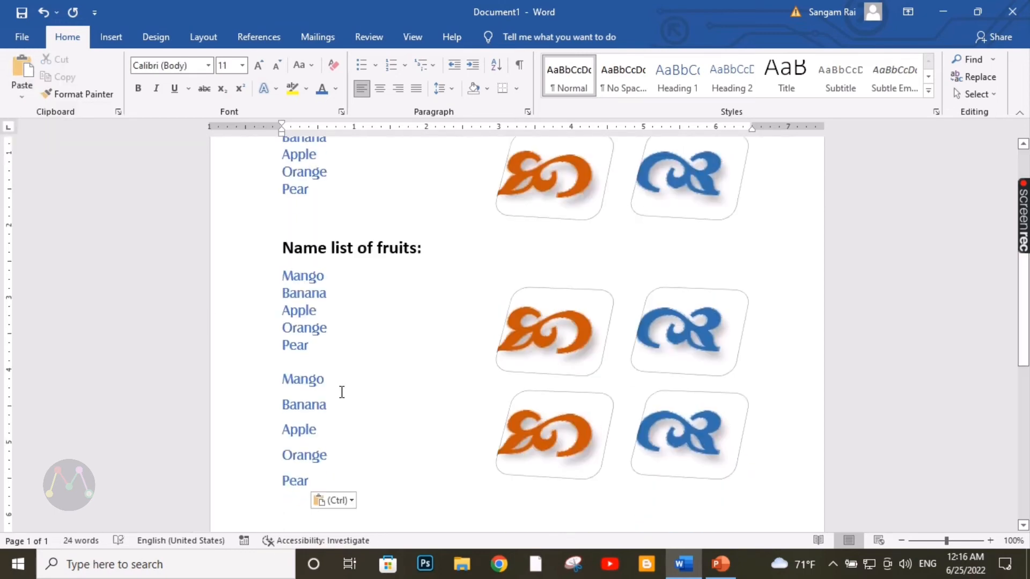
{"action": "left_click_drag", "start_coordinate": [310, 345], "coordinate": [287, 283]}
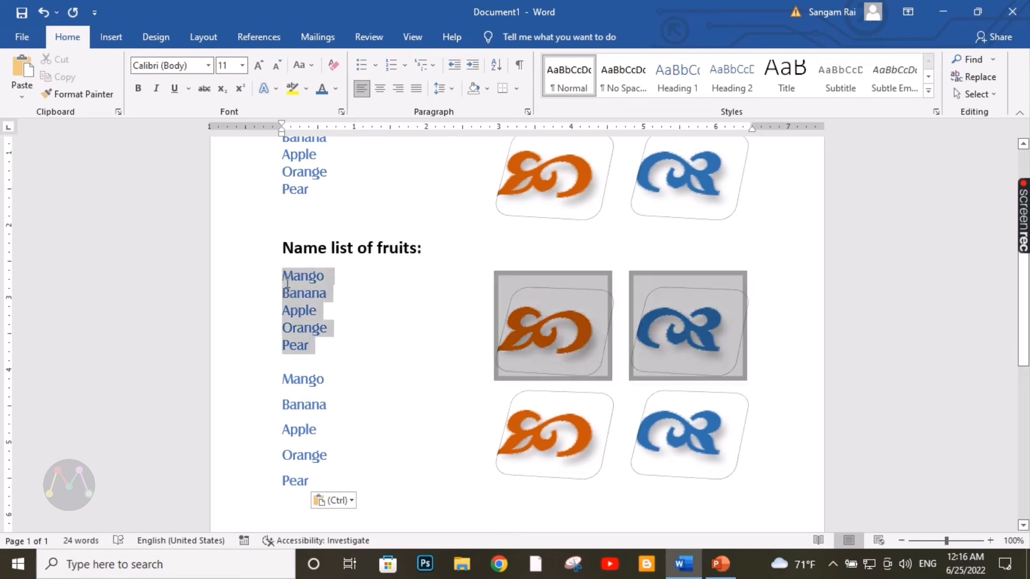
{"action": "left_click", "coordinate": [321, 483]}
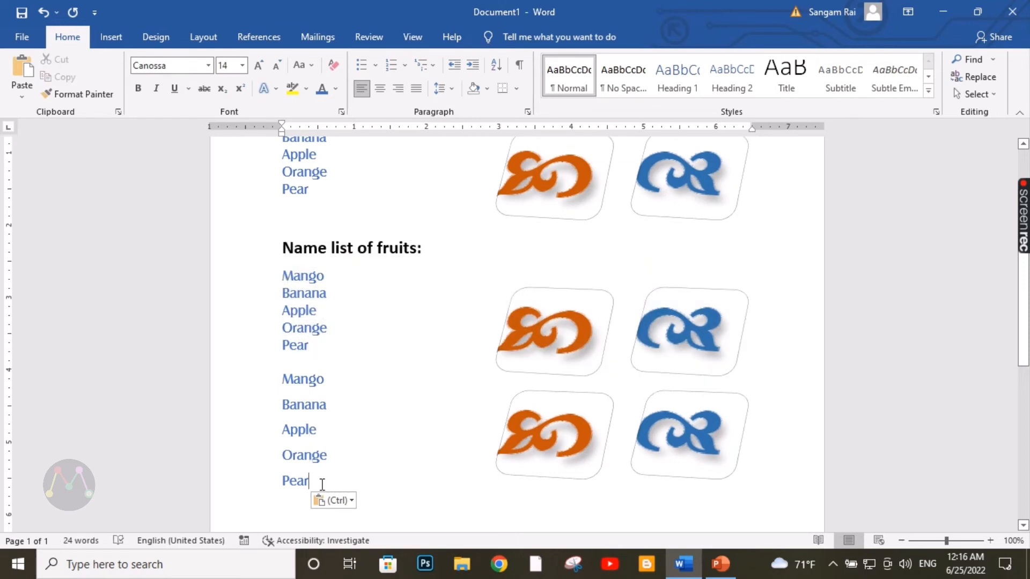
{"action": "left_click_drag", "start_coordinate": [321, 483], "coordinate": [288, 383]}
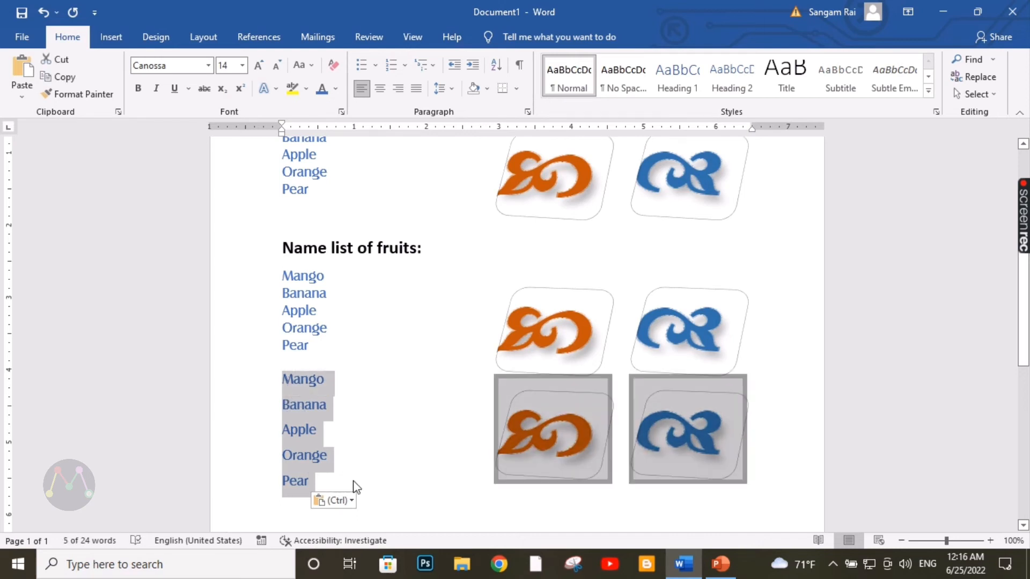
{"action": "left_click", "coordinate": [354, 487]}
- Delete the orange and blue ornament pictures beside the newly pasted third fruit list
{"action": "left_click", "coordinate": [556, 442]}
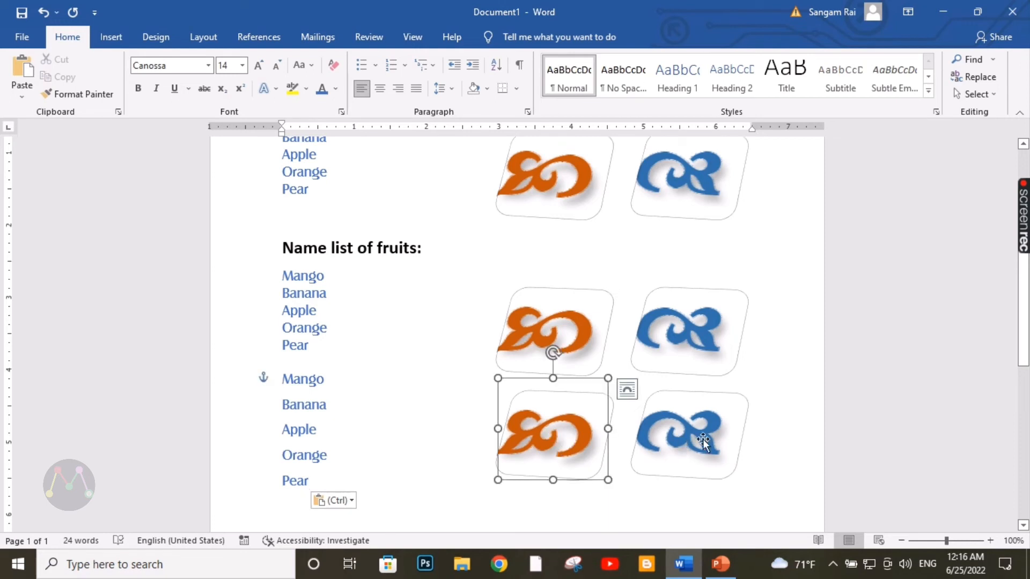
{"action": "key", "text": "Delete"}
{"action": "left_click", "coordinate": [702, 439]}
{"action": "key", "text": "Delete"}
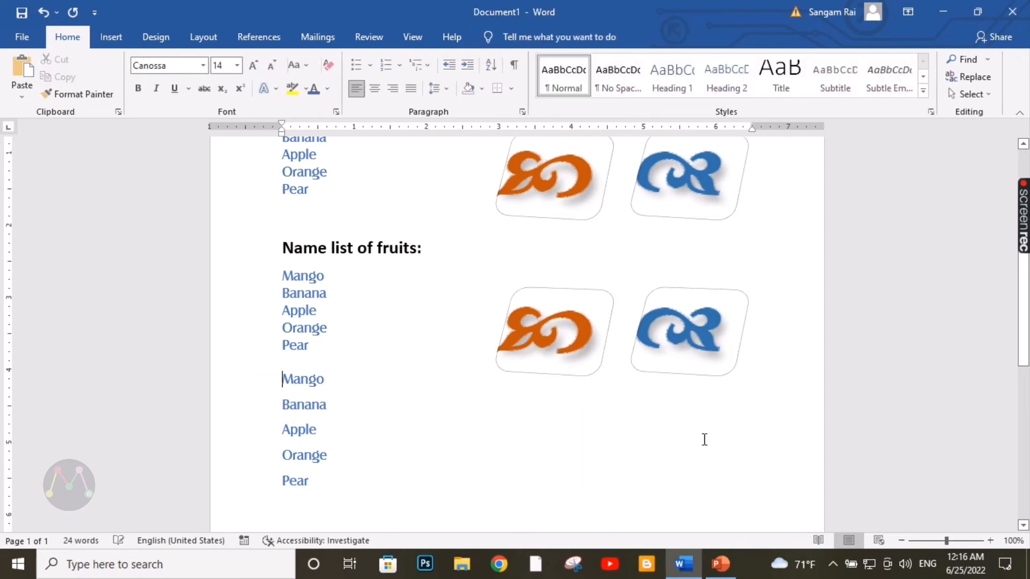
- Remove the italics from the five red fruit names in the third list
{"action": "scroll", "coordinate": [417, 437], "scroll_direction": "down", "scroll_amount": 1}
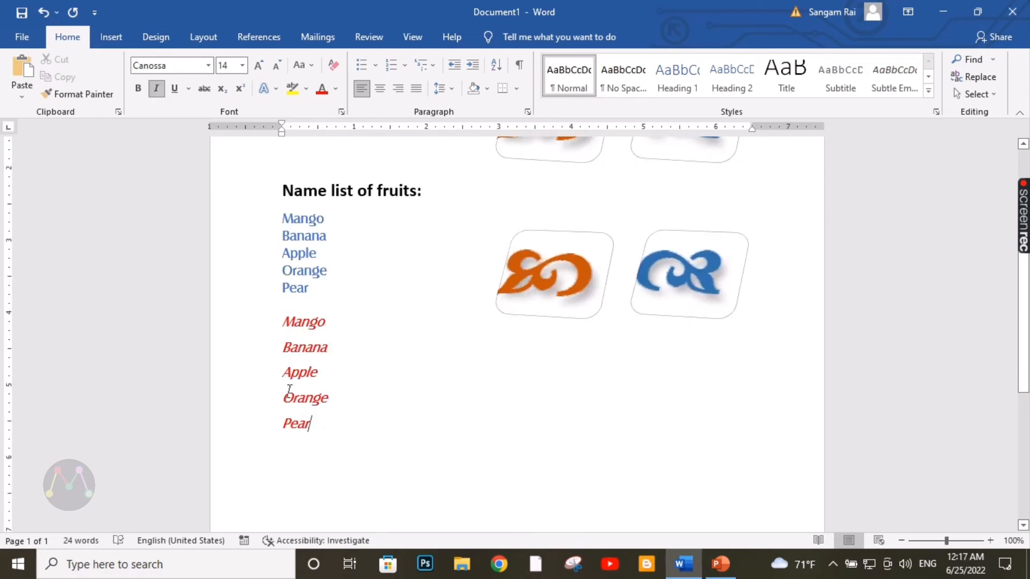
{"action": "left_click_drag", "start_coordinate": [315, 426], "coordinate": [276, 324]}
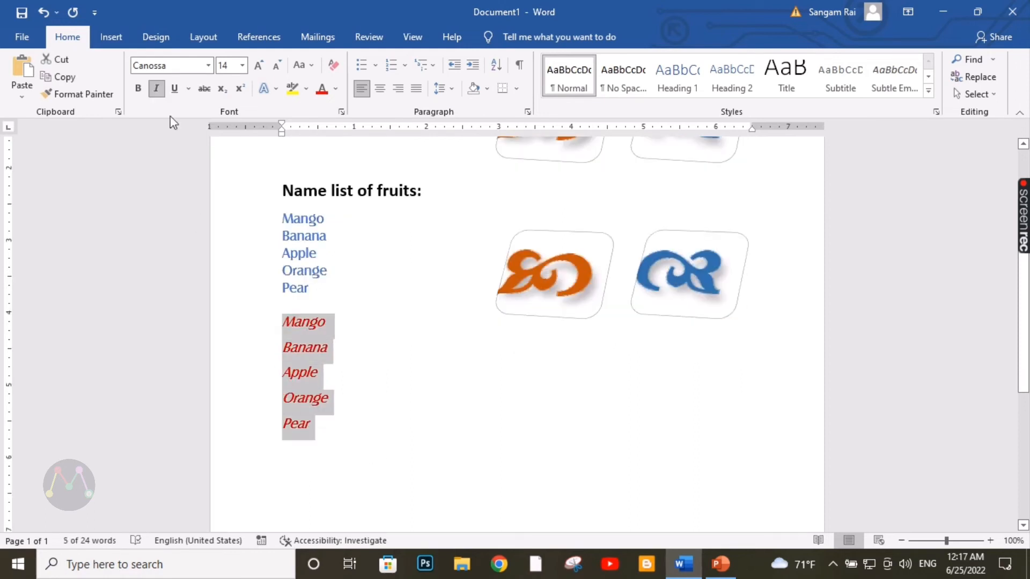
{"action": "left_click", "coordinate": [156, 88]}
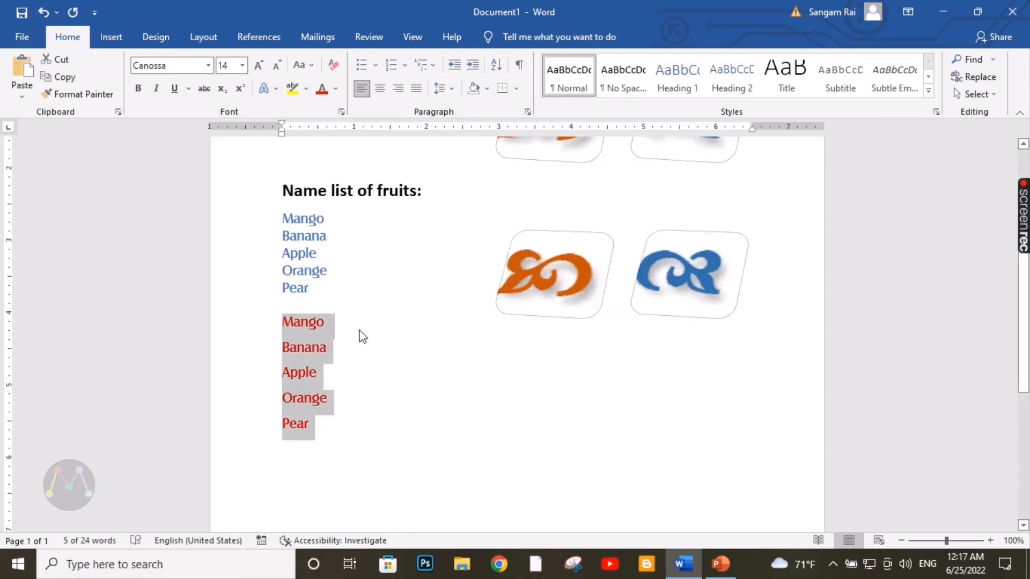
- Convert the red fruit names into a one-column table, separating the text at paragraphs
{"action": "left_click", "coordinate": [328, 427]}
{"action": "left_click_drag", "start_coordinate": [320, 417], "coordinate": [282, 324]}
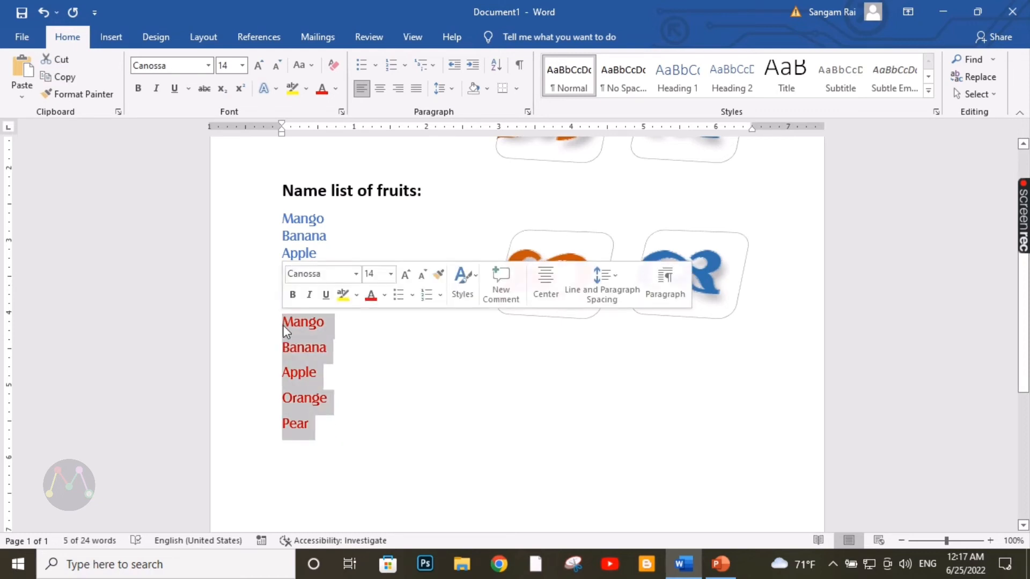
{"action": "left_click", "coordinate": [113, 38]}
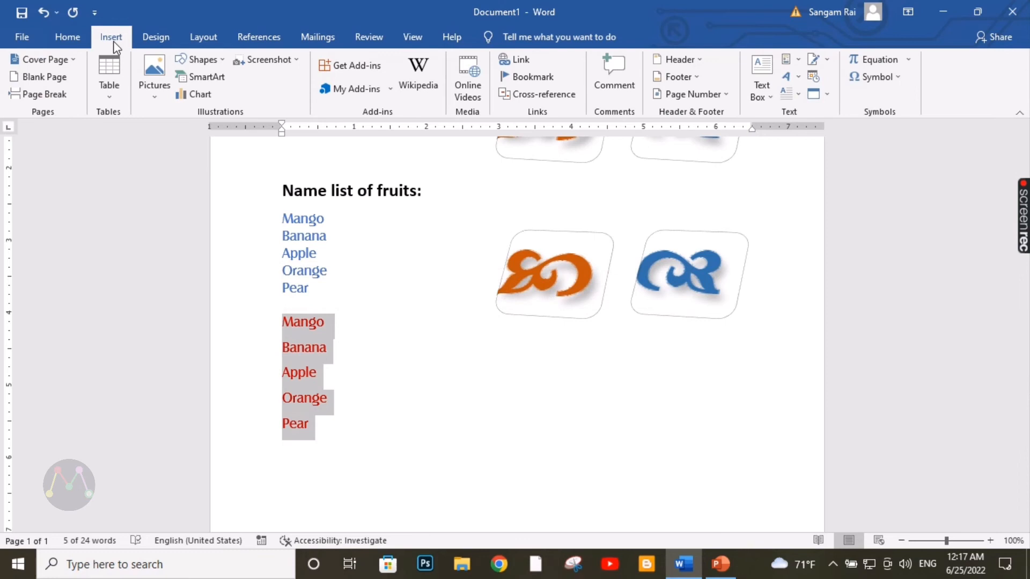
{"action": "left_click", "coordinate": [108, 94]}
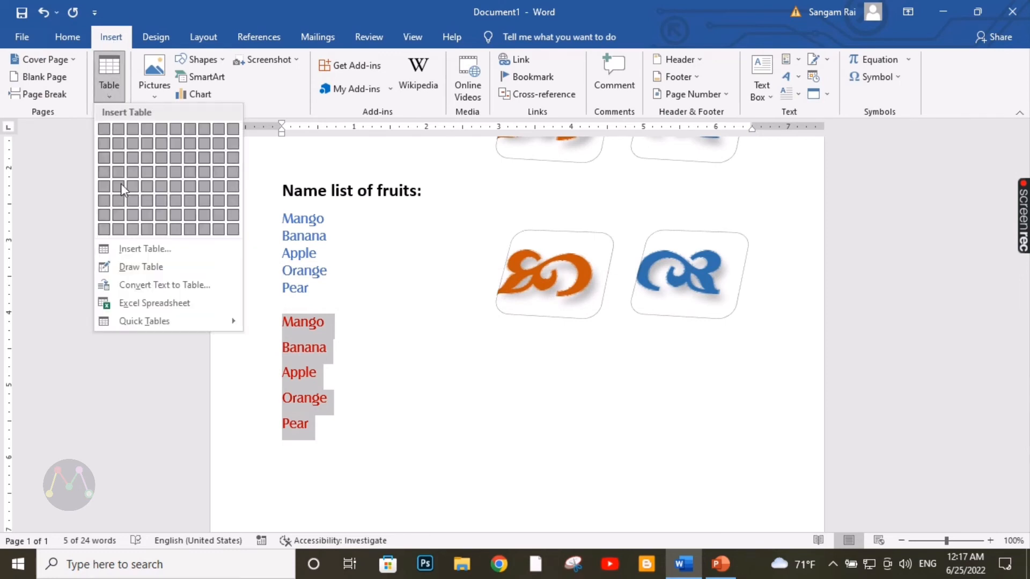
{"action": "left_click", "coordinate": [222, 294]}
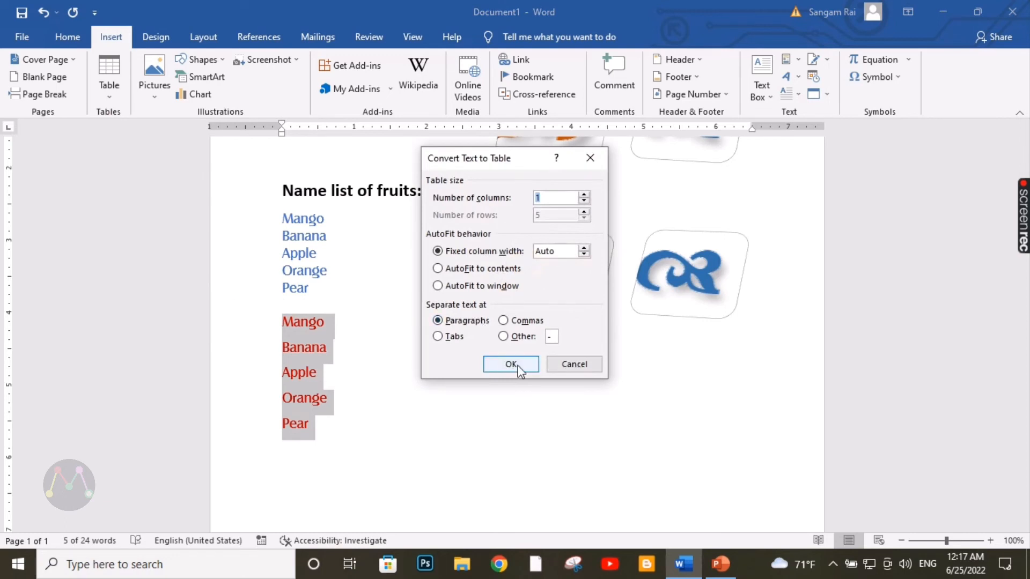
{"action": "left_click", "coordinate": [511, 364]}
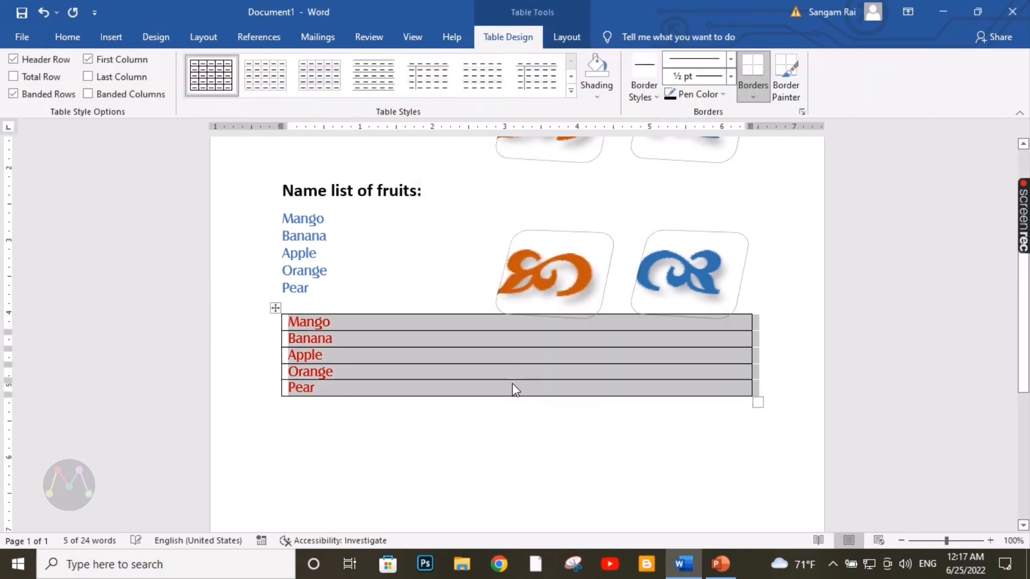
{"action": "left_click", "coordinate": [361, 420]}
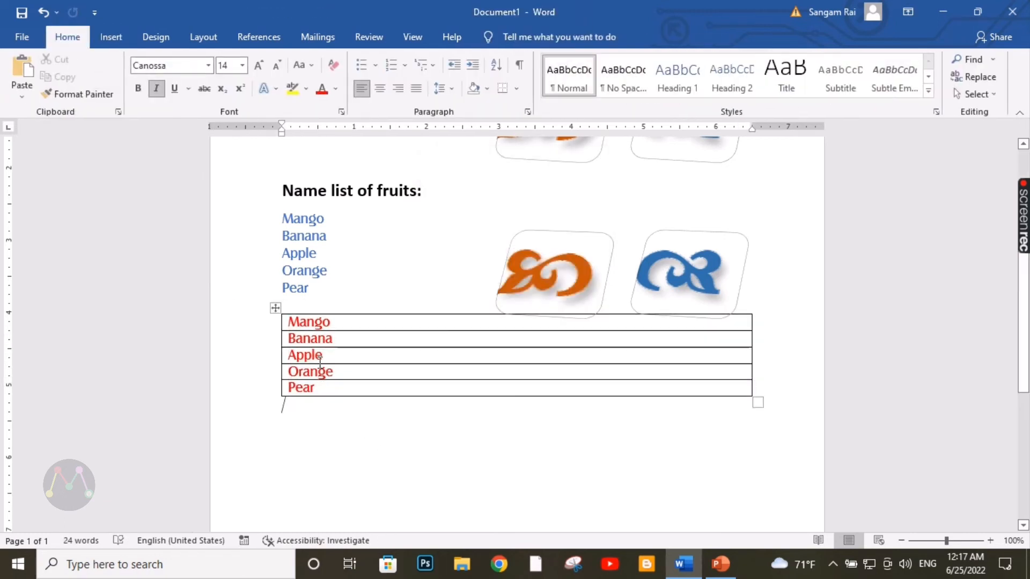
- Copy the whole fruit table and paste it on the empty line below, keeping its source formatting
{"action": "left_click", "coordinate": [275, 306]}
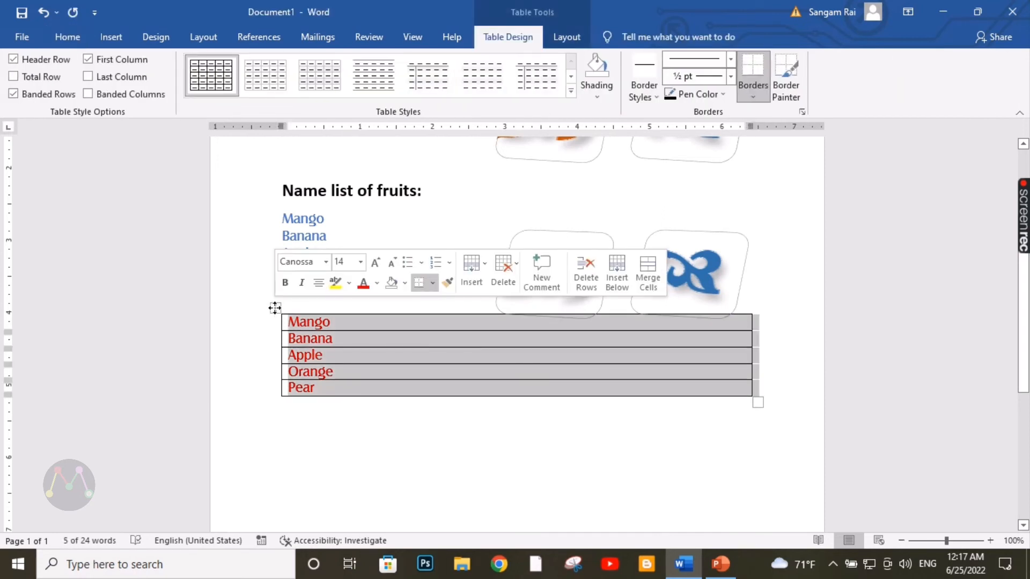
{"action": "left_click", "coordinate": [68, 38]}
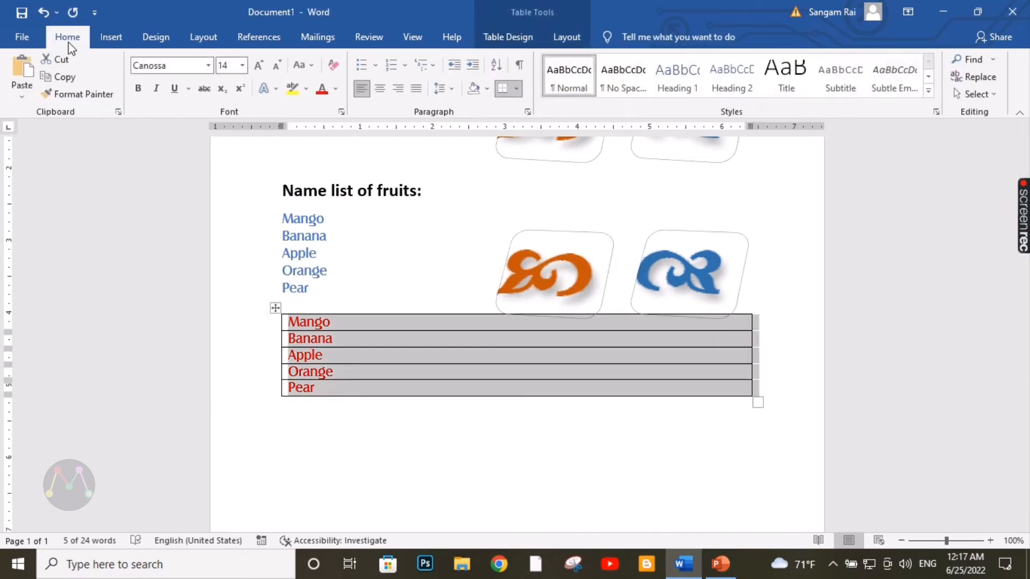
{"action": "left_click", "coordinate": [64, 79]}
{"action": "left_click", "coordinate": [299, 447]}
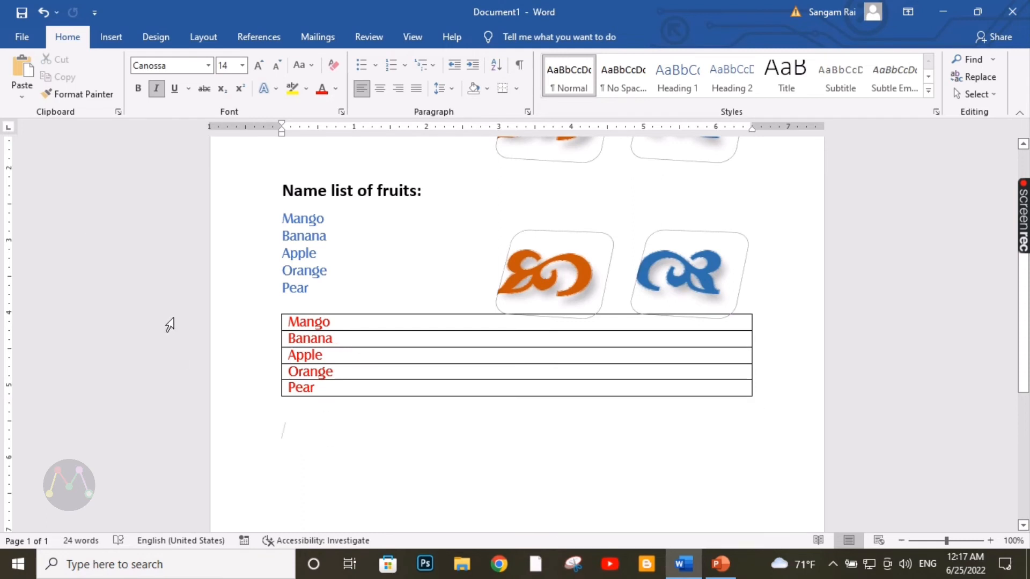
{"action": "left_click", "coordinate": [17, 94]}
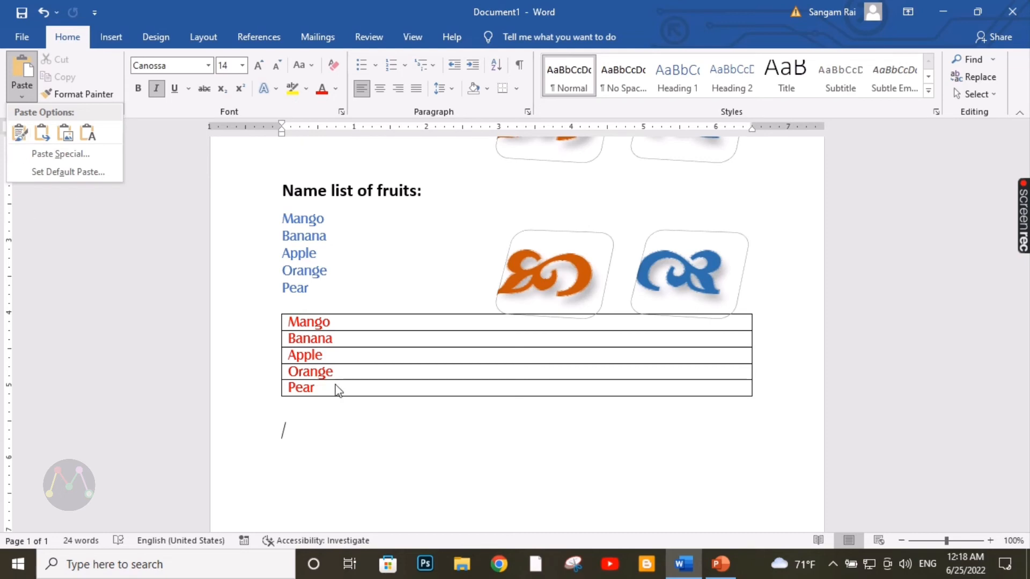
{"action": "left_click", "coordinate": [17, 134]}
- Paste the copied fruit table as text only below the second table
{"action": "scroll", "coordinate": [455, 433], "scroll_direction": "down", "scroll_amount": 3}
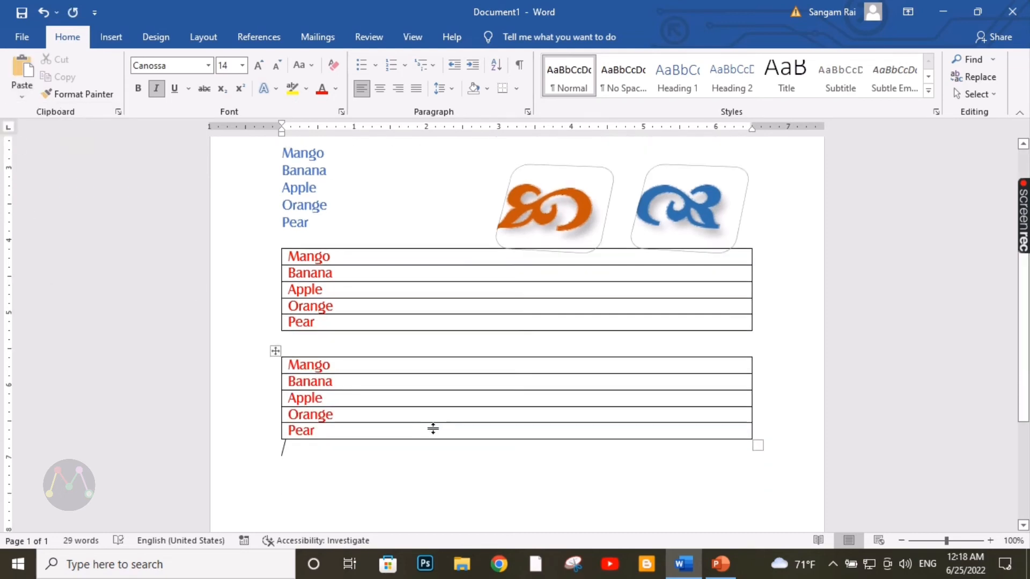
{"action": "left_click", "coordinate": [22, 92]}
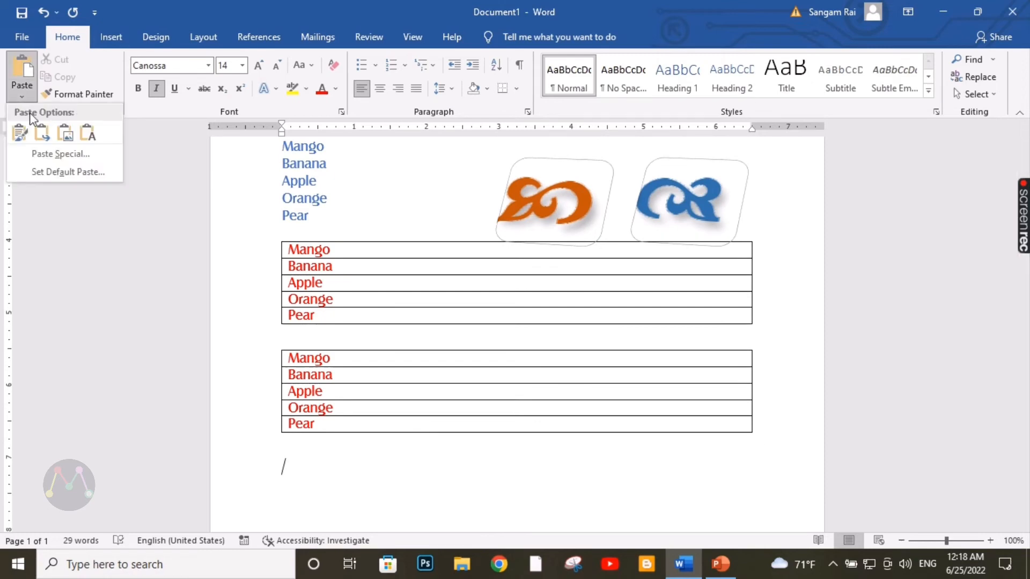
{"action": "left_click", "coordinate": [88, 133]}
{"action": "scroll", "coordinate": [297, 237], "scroll_direction": "up", "scroll_amount": 1}
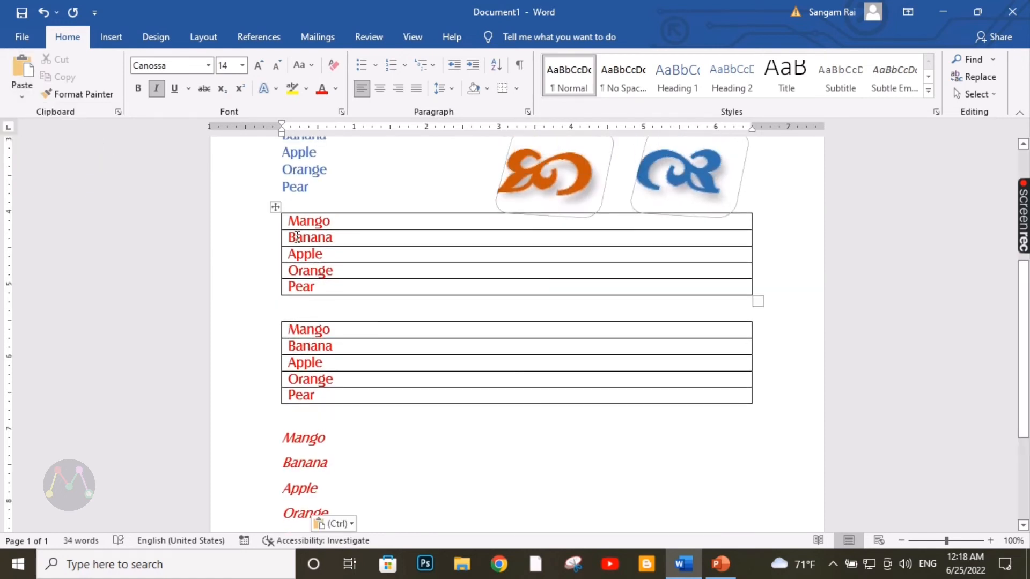
{"action": "left_click", "coordinate": [275, 207]}
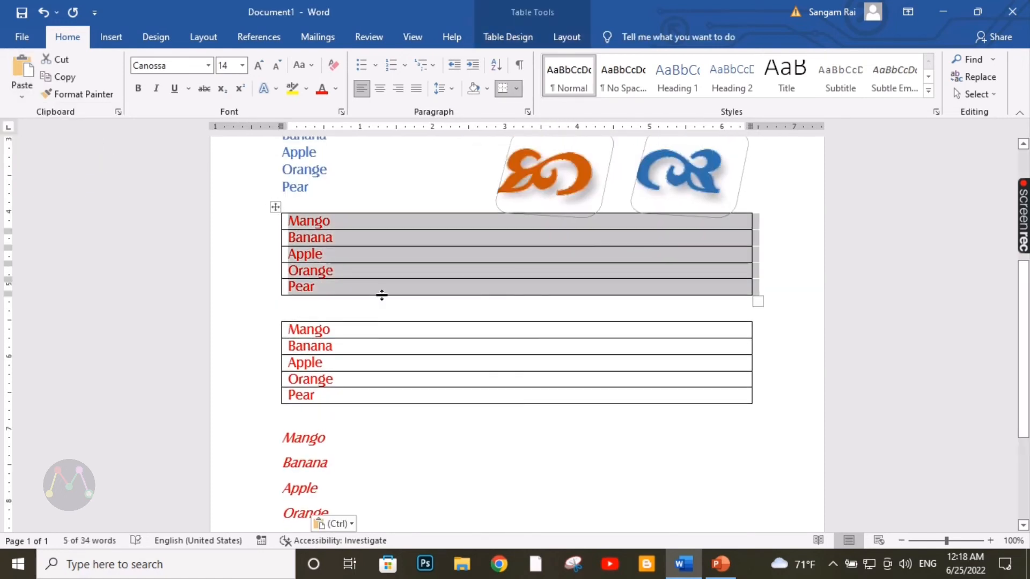
{"action": "scroll", "coordinate": [378, 343], "scroll_direction": "down", "scroll_amount": 1}
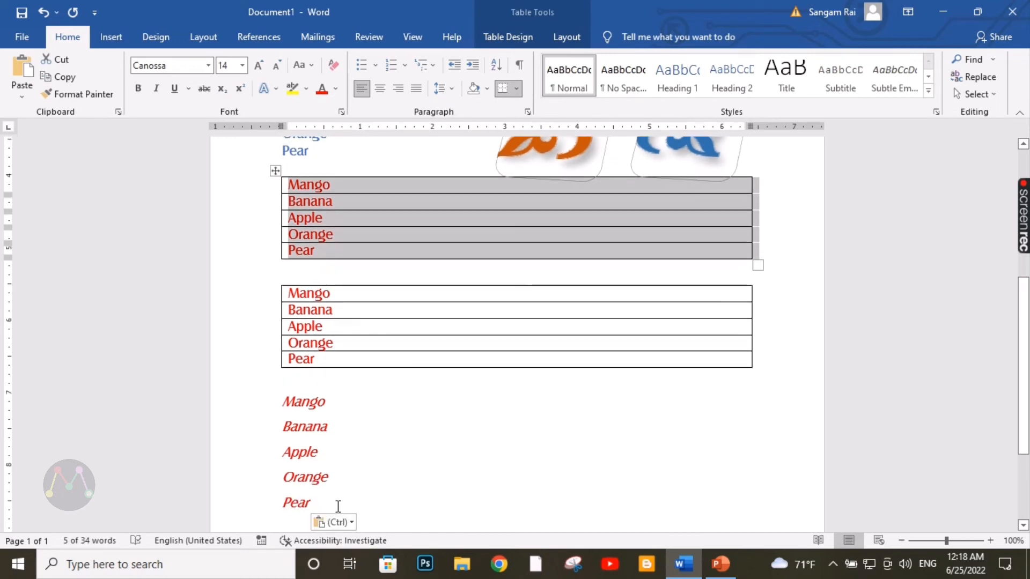
{"action": "left_click_drag", "start_coordinate": [328, 504], "coordinate": [282, 407]}
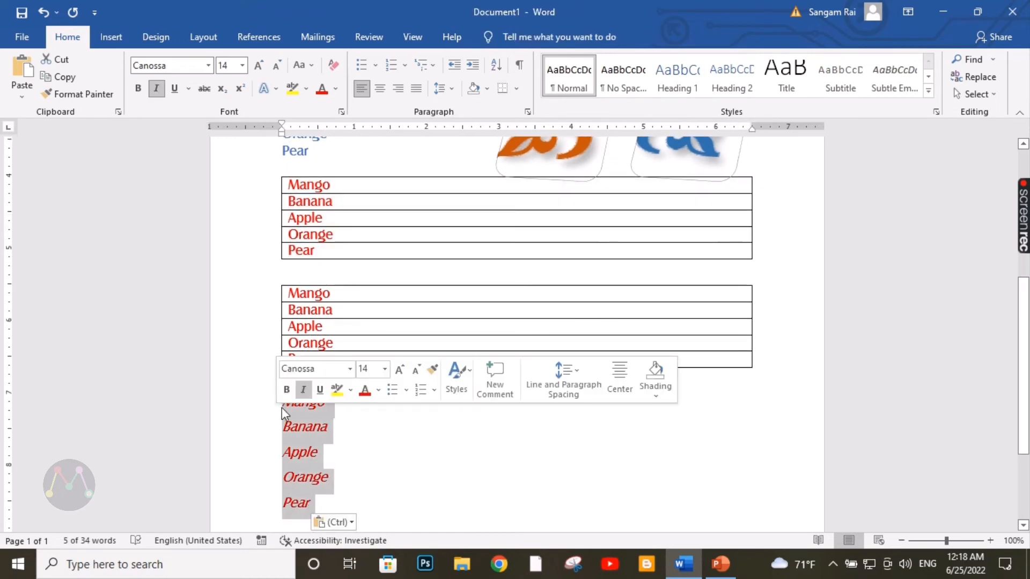
{"action": "left_click", "coordinate": [405, 484]}
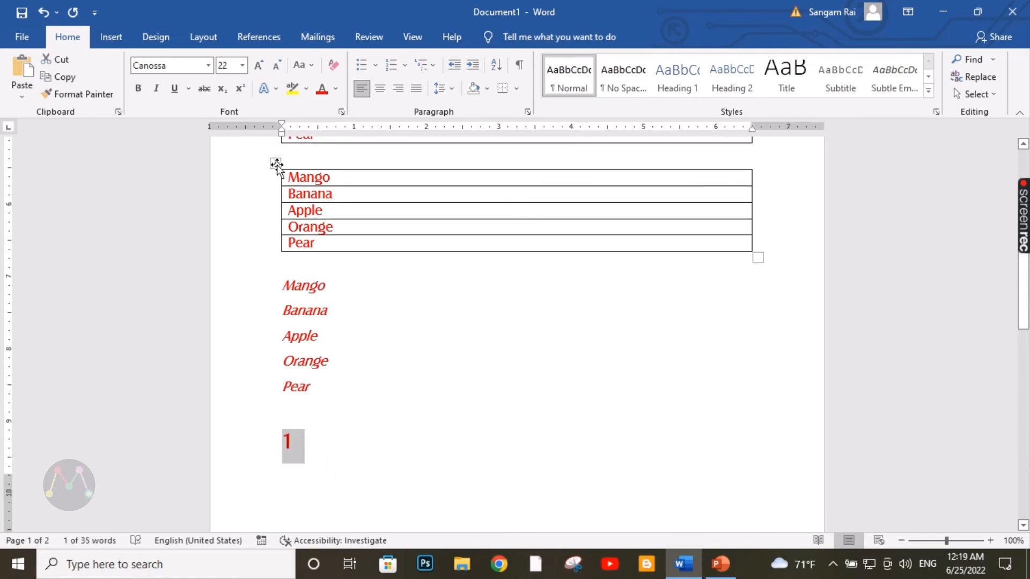
- Copy the second fruit table and use Paste Special to replace its contents with Unformatted Text
{"action": "left_click", "coordinate": [276, 163]}
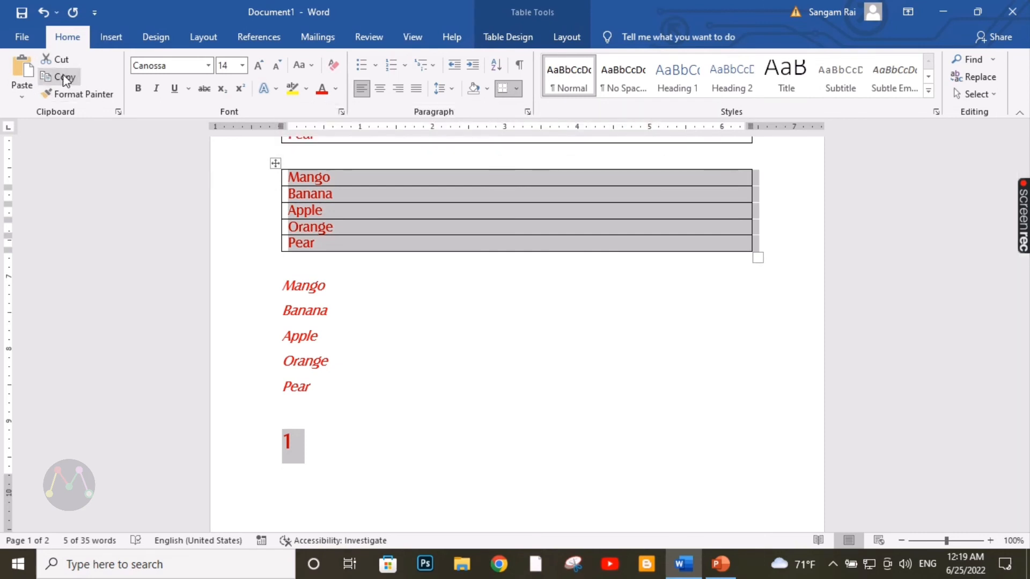
{"action": "left_click", "coordinate": [23, 99]}
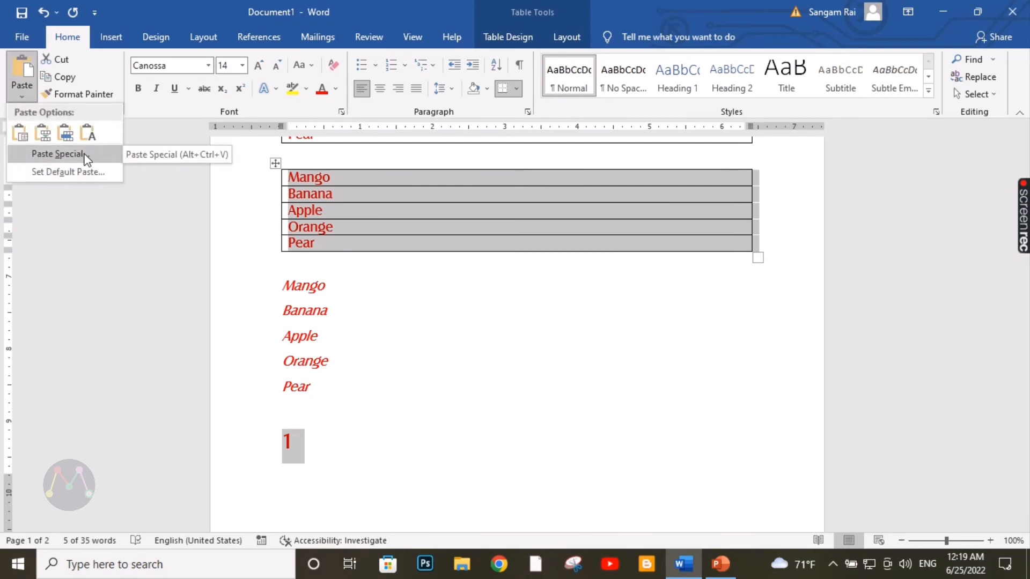
{"action": "left_click", "coordinate": [58, 154]}
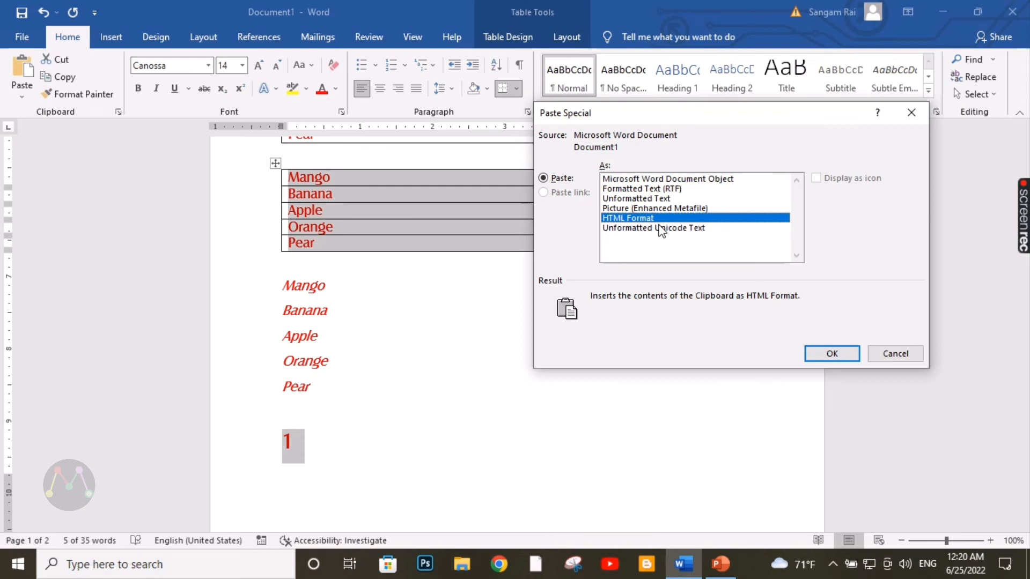
{"action": "left_click", "coordinate": [636, 198]}
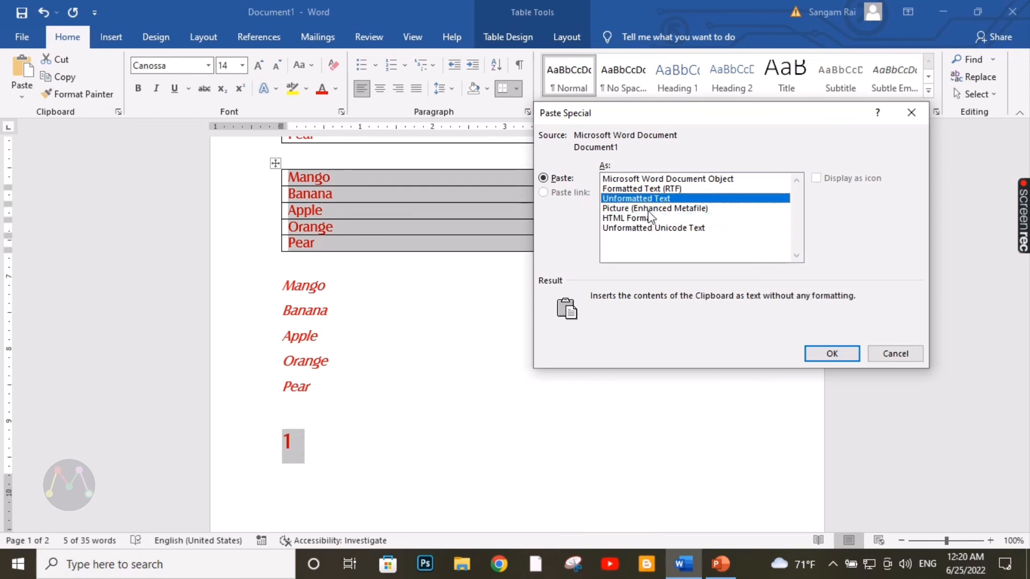
{"action": "left_click", "coordinate": [658, 209]}
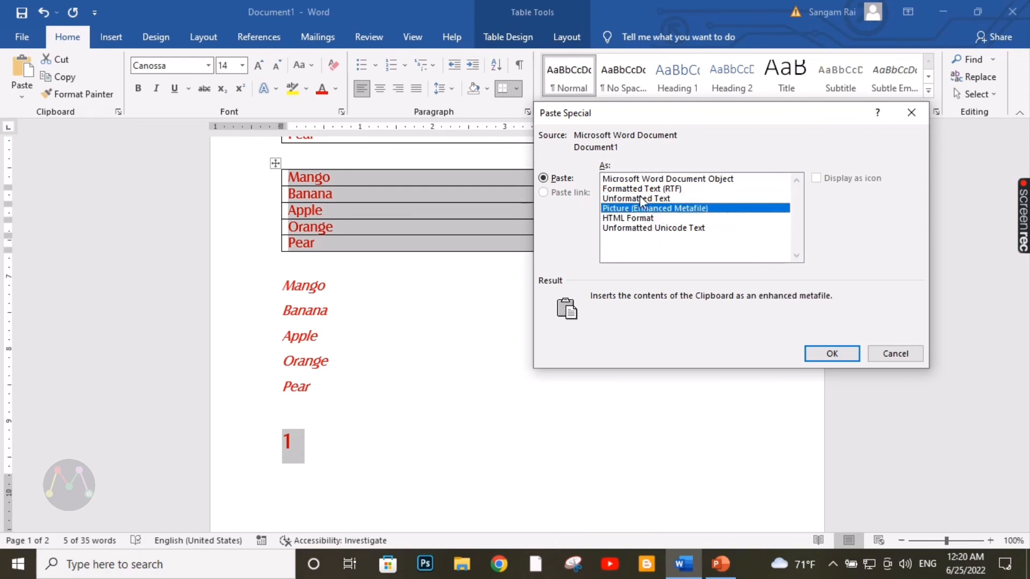
{"action": "left_click", "coordinate": [641, 199]}
{"action": "left_click", "coordinate": [645, 190]}
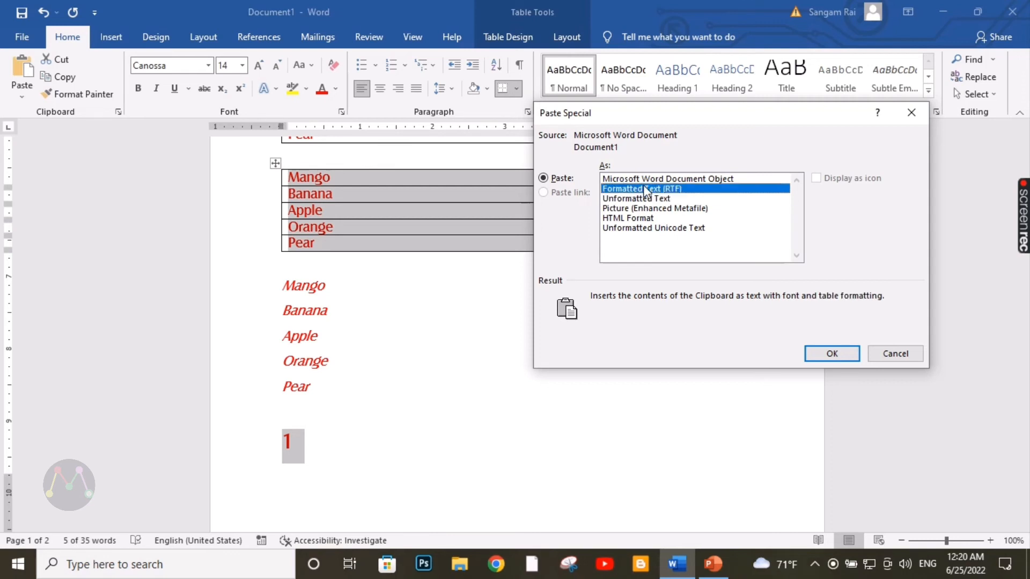
{"action": "left_click", "coordinate": [648, 180]}
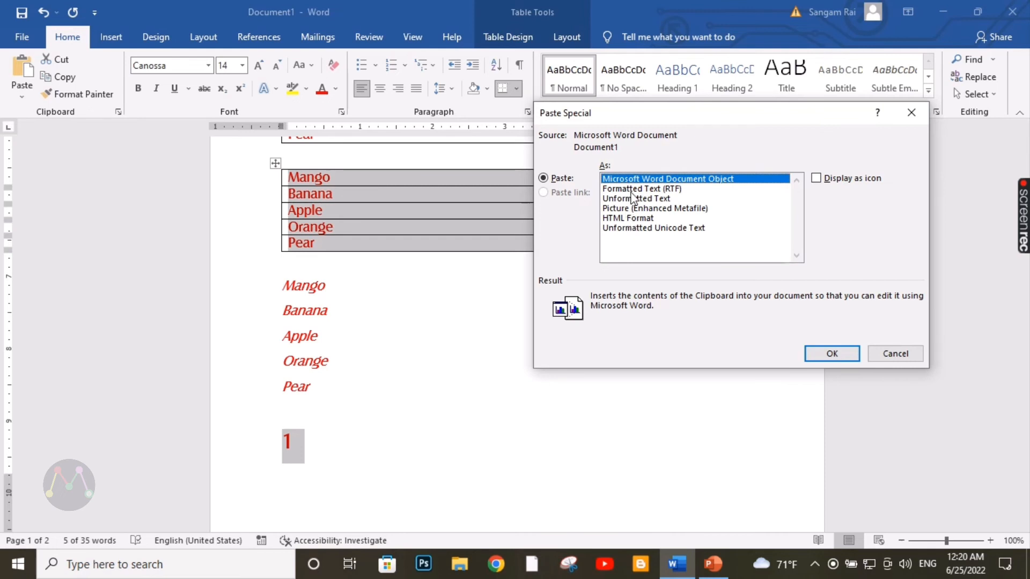
{"action": "left_click", "coordinate": [640, 200]}
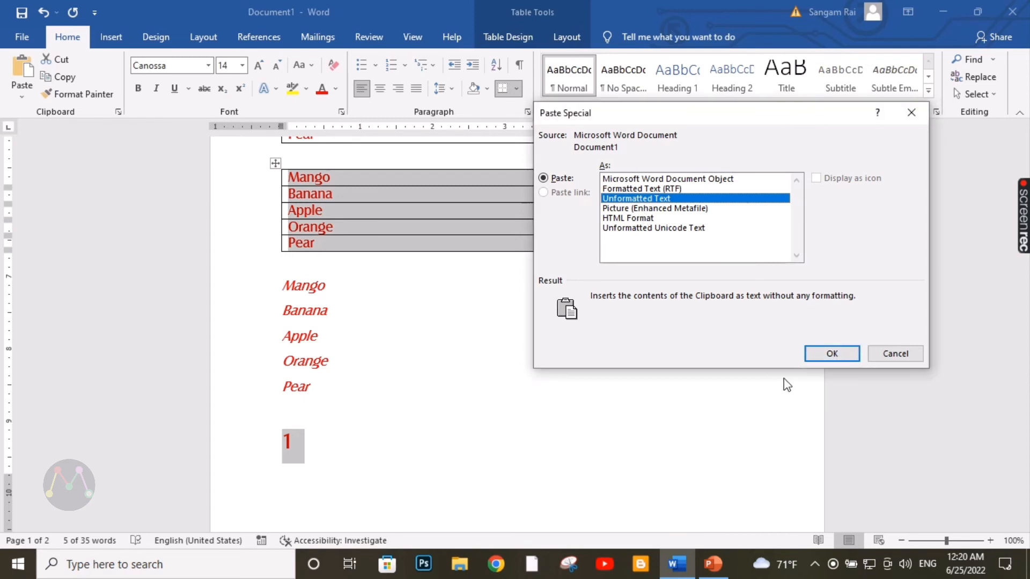
{"action": "left_click", "coordinate": [832, 354]}
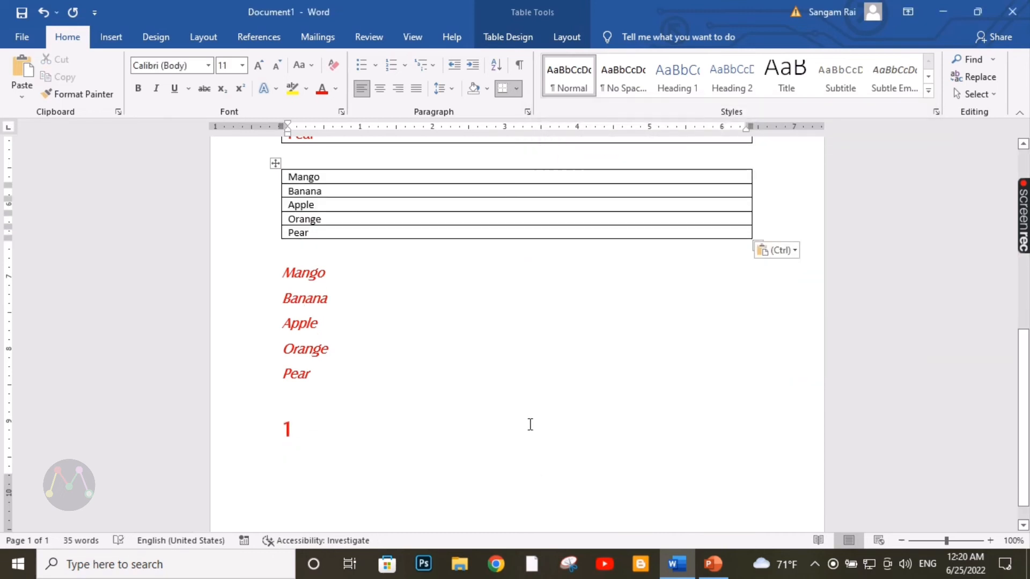
{"action": "scroll", "coordinate": [440, 364], "scroll_direction": "up", "scroll_amount": 3}
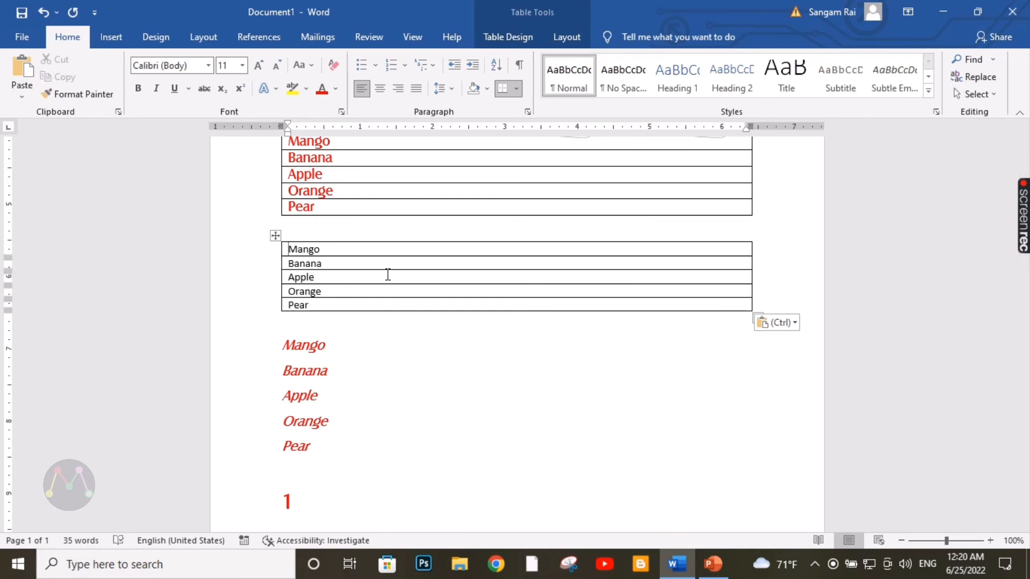
{"action": "left_click", "coordinate": [314, 305]}
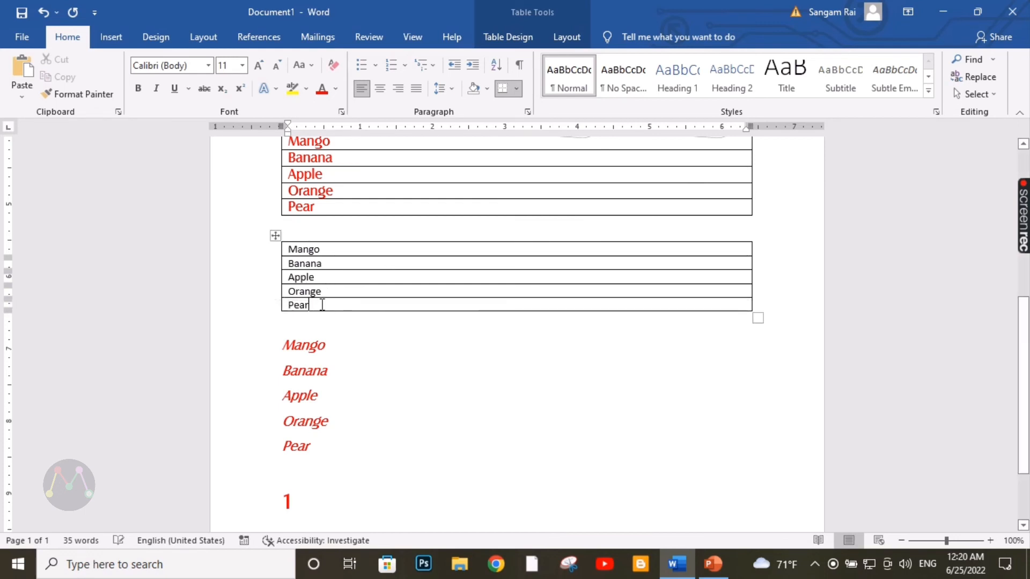
{"action": "left_click_drag", "start_coordinate": [322, 305], "coordinate": [295, 244]}
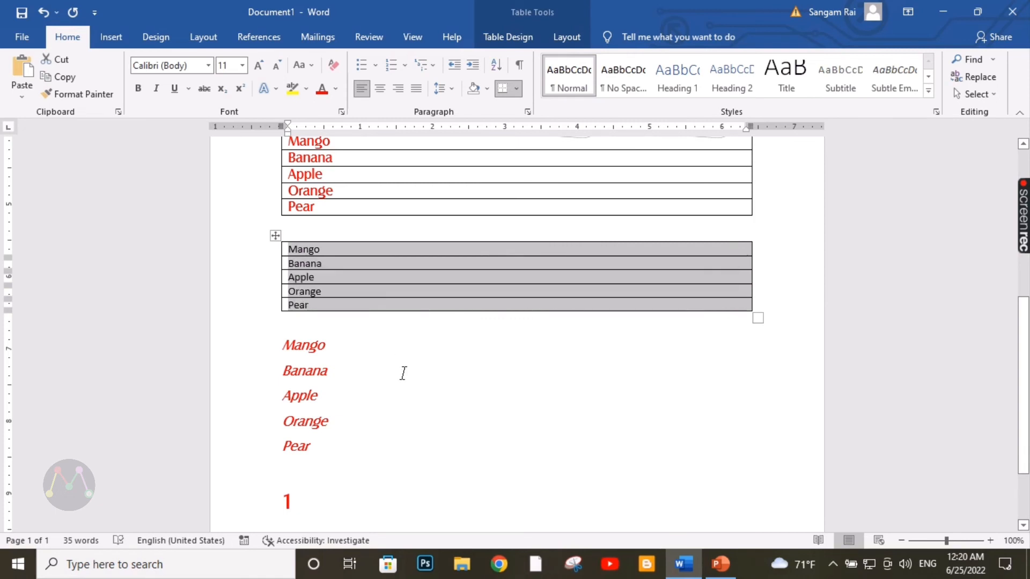
- Paste the copied fruit list over the selected italic list as Picture (Enhanced Metafile), select the picture, and undo the paste
{"action": "left_click", "coordinate": [22, 96]}
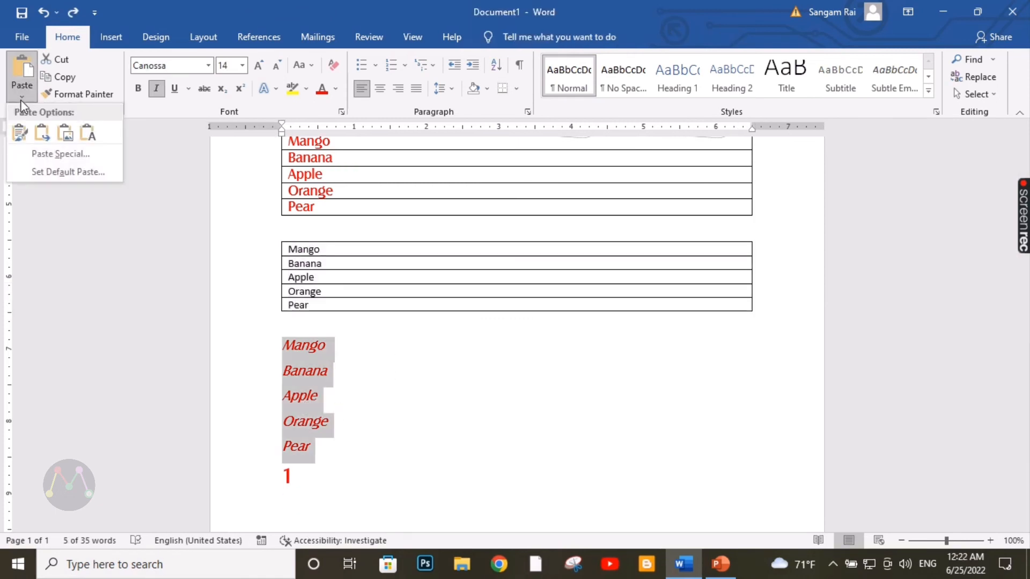
{"action": "left_click", "coordinate": [75, 157]}
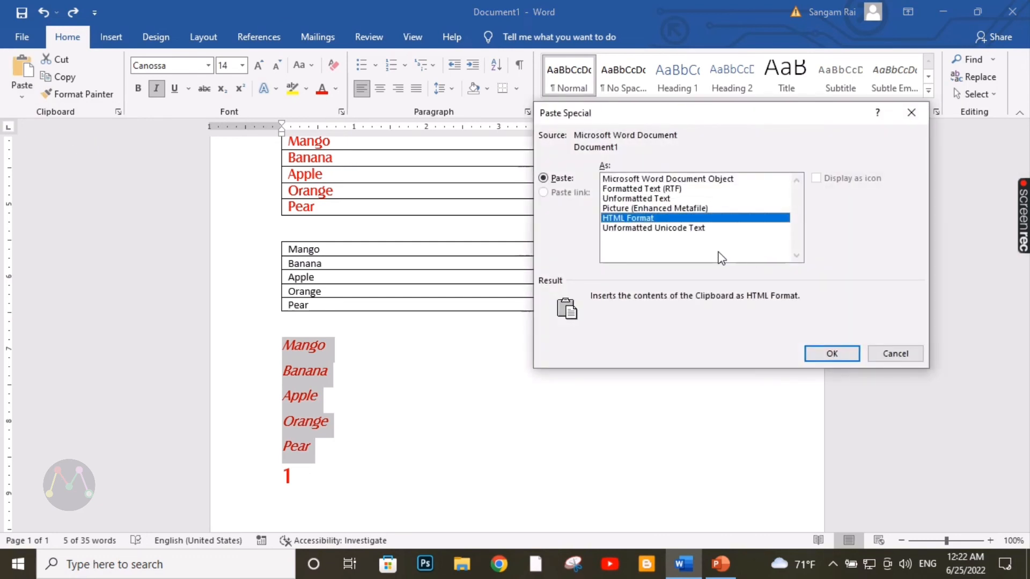
{"action": "left_click", "coordinate": [646, 208]}
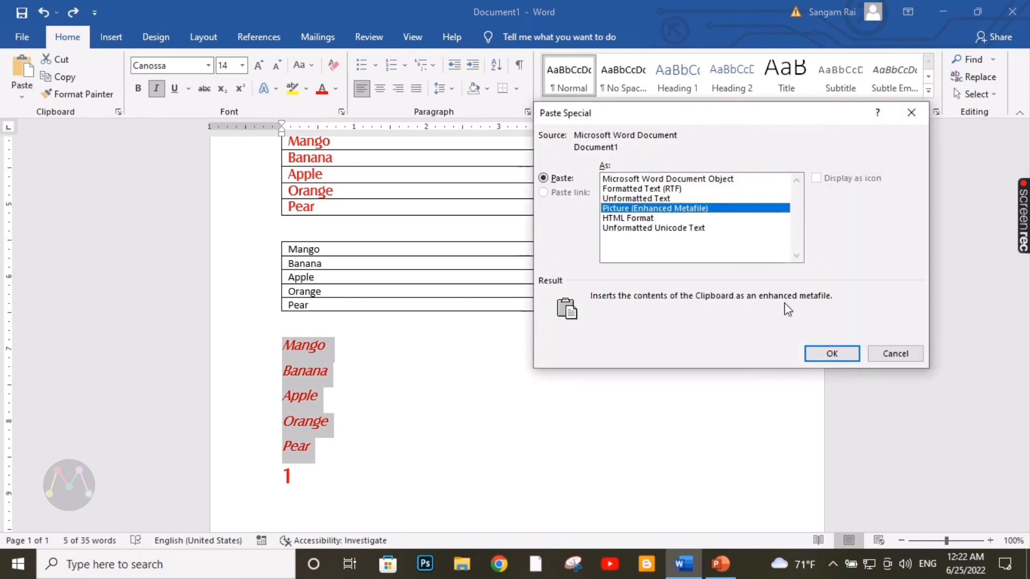
{"action": "left_click", "coordinate": [832, 354]}
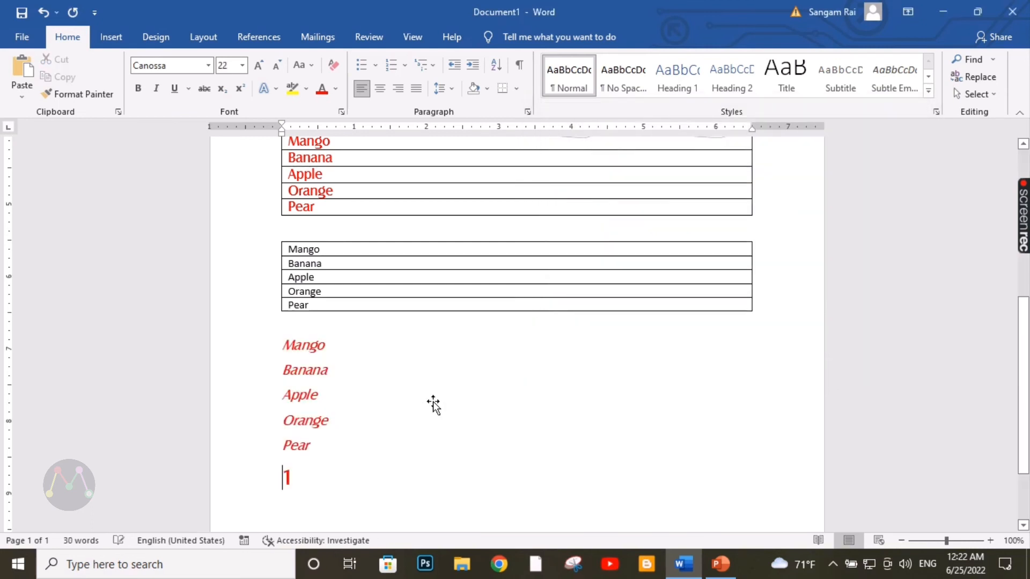
{"action": "left_click", "coordinate": [308, 403]}
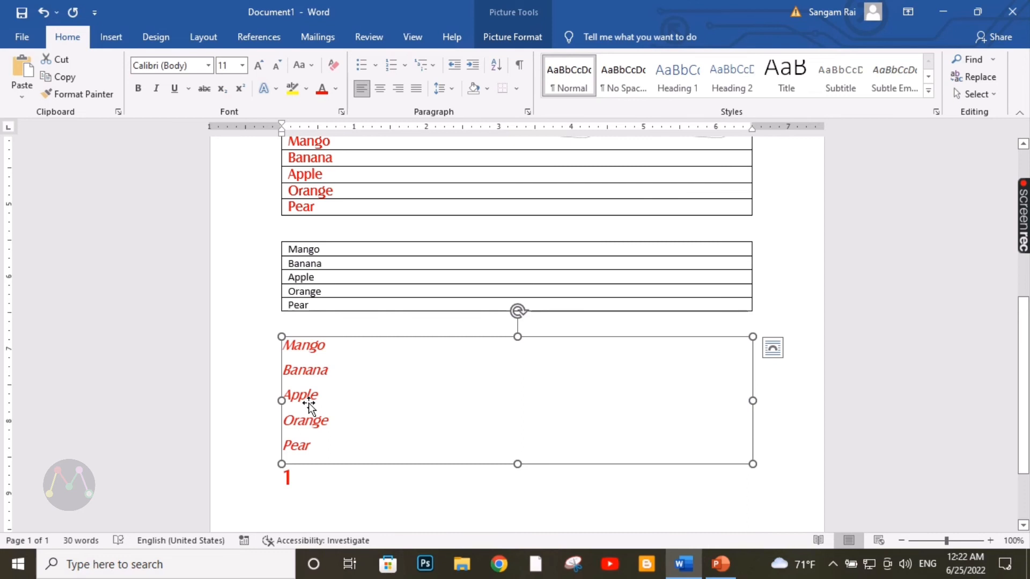
{"action": "key", "text": "ctrl+z"}
- Use Paste Special to replace the selected italic fruit list with a Microsoft Word Document Object
{"action": "key", "text": "ctrl+alt+v"}
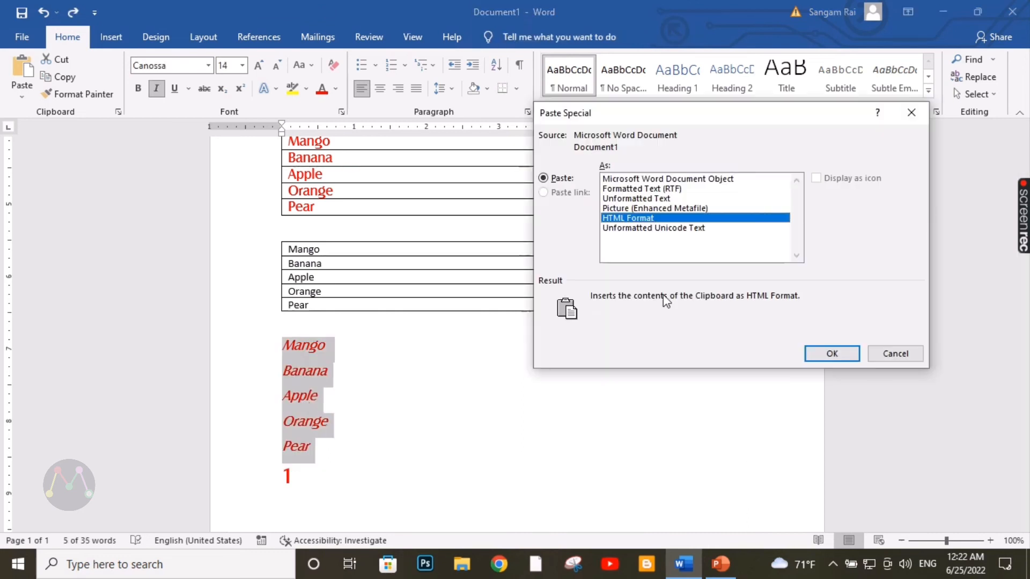
{"action": "left_click", "coordinate": [707, 181]}
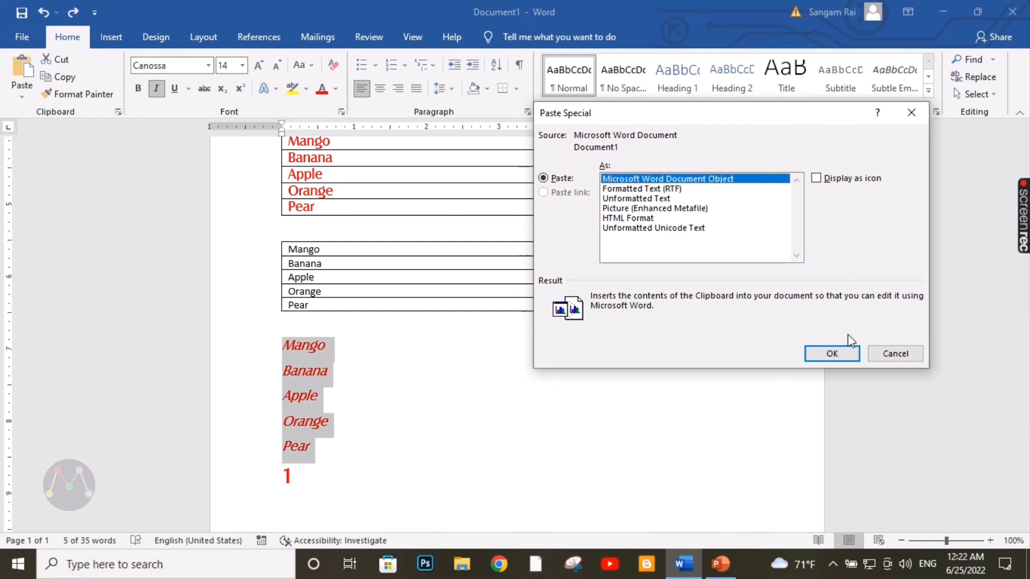
{"action": "left_click", "coordinate": [835, 354]}
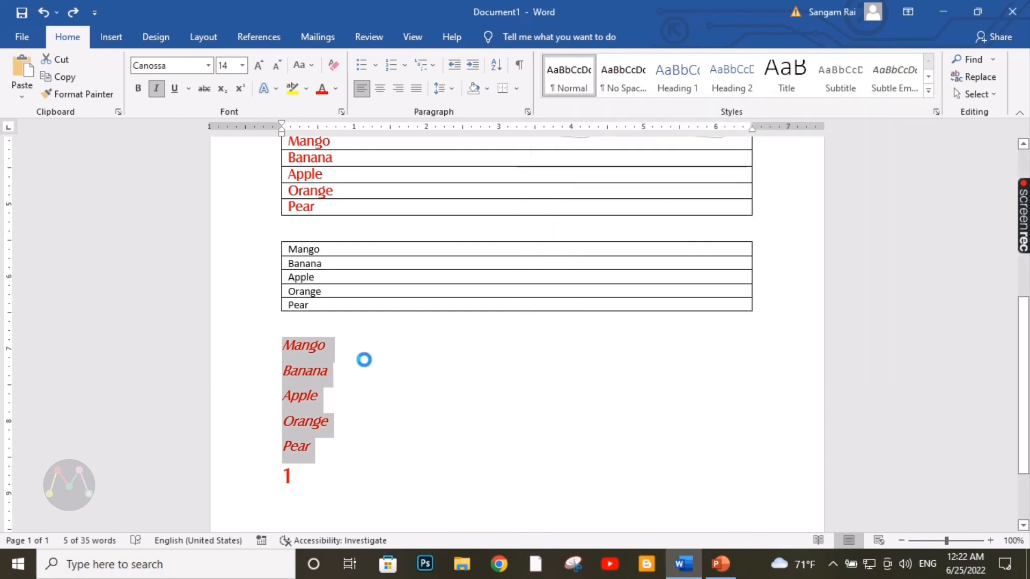
- Narrow the embedded fruit list object to about 2.3 inches wide and move the Mango text beside it onto a new line
{"action": "left_click", "coordinate": [300, 411]}
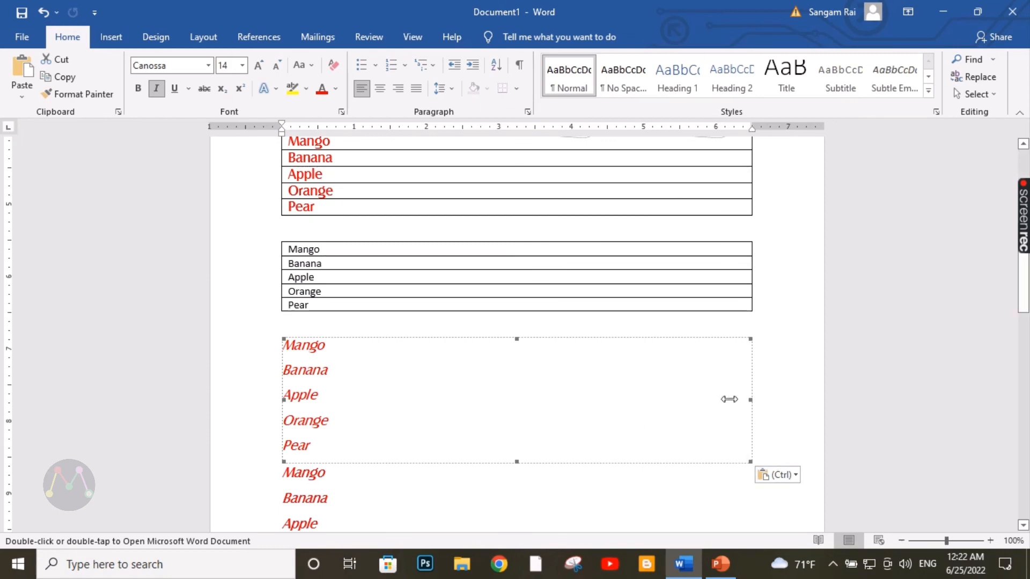
{"action": "left_click_drag", "start_coordinate": [443, 403], "coordinate": [337, 405]}
{"action": "key", "text": "ctrl+z"}
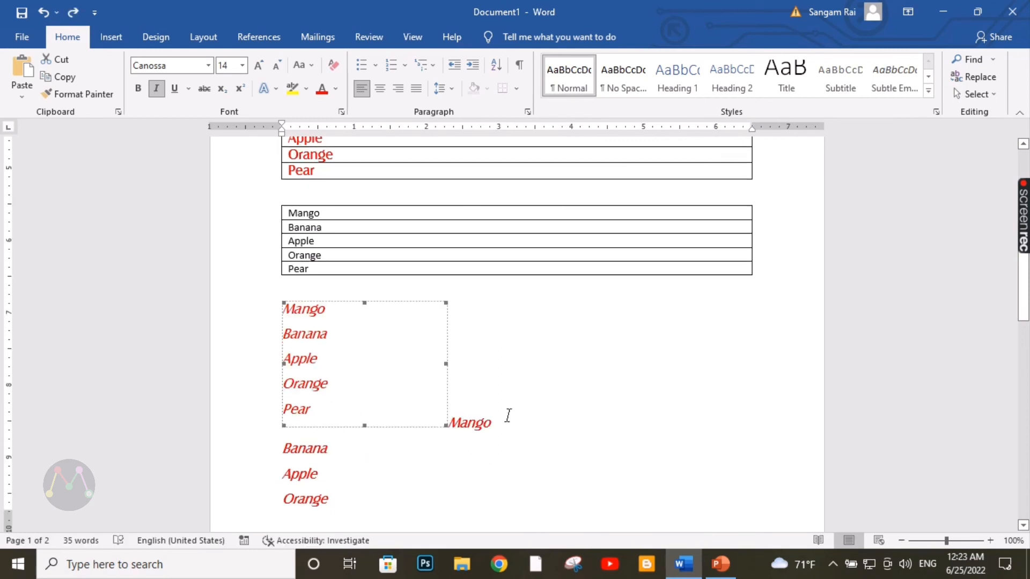
{"action": "left_click", "coordinate": [459, 423]}
{"action": "key", "text": "Return"}
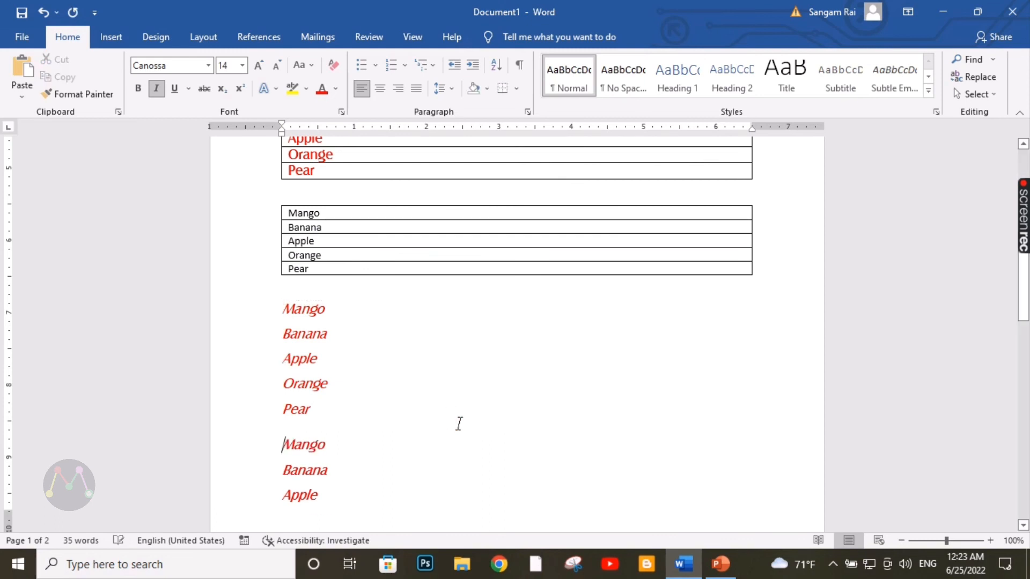
- Undo the line break, the object's resizing and paste, and the edit before it to restore the blank line above the 1
{"action": "key", "text": "ctrl+z"}
{"action": "key", "text": "ctrl+z"}
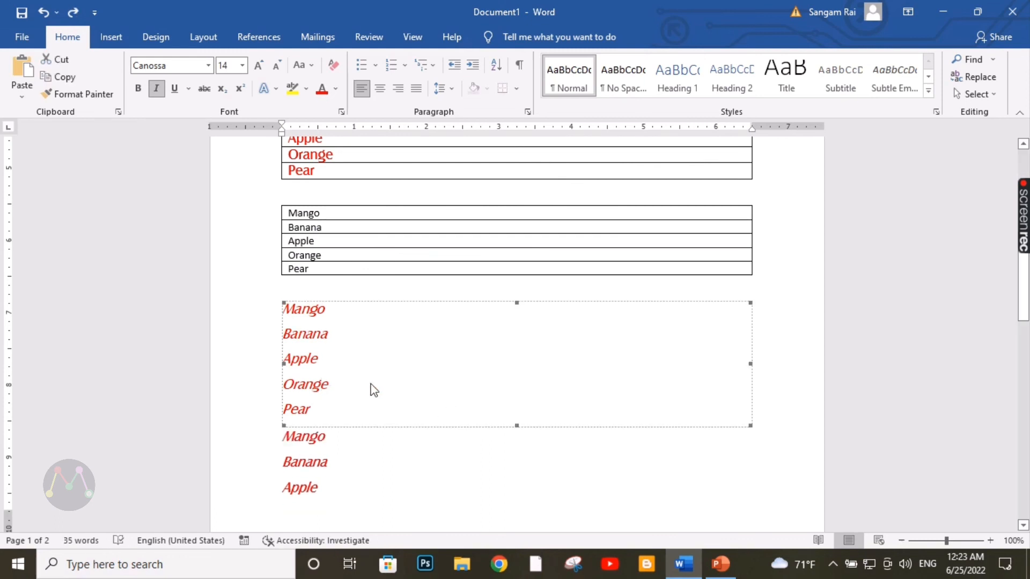
{"action": "key", "text": "ctrl+z"}
{"action": "key", "text": "ctrl+z"}
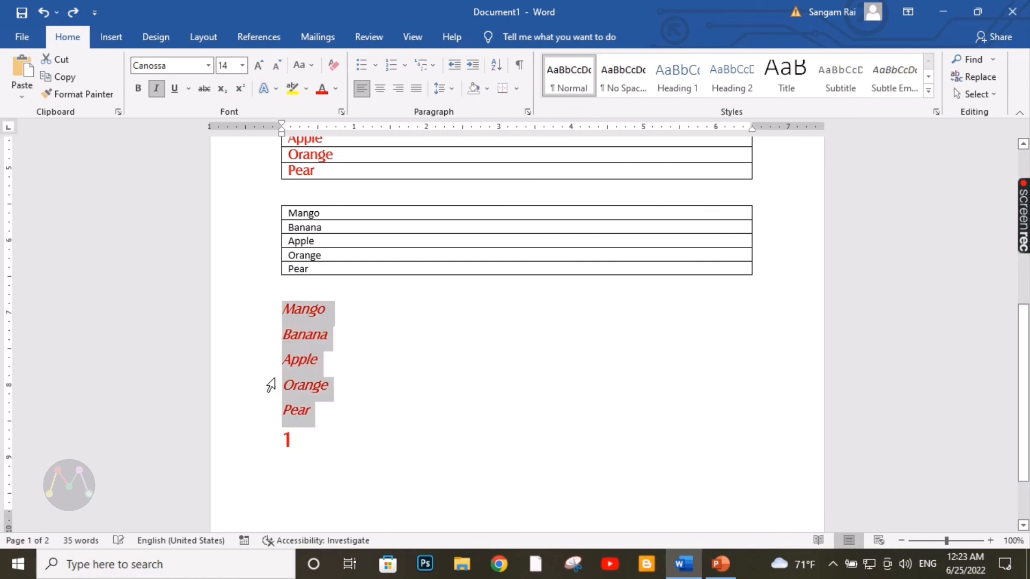
{"action": "key", "text": "ctrl+z"}
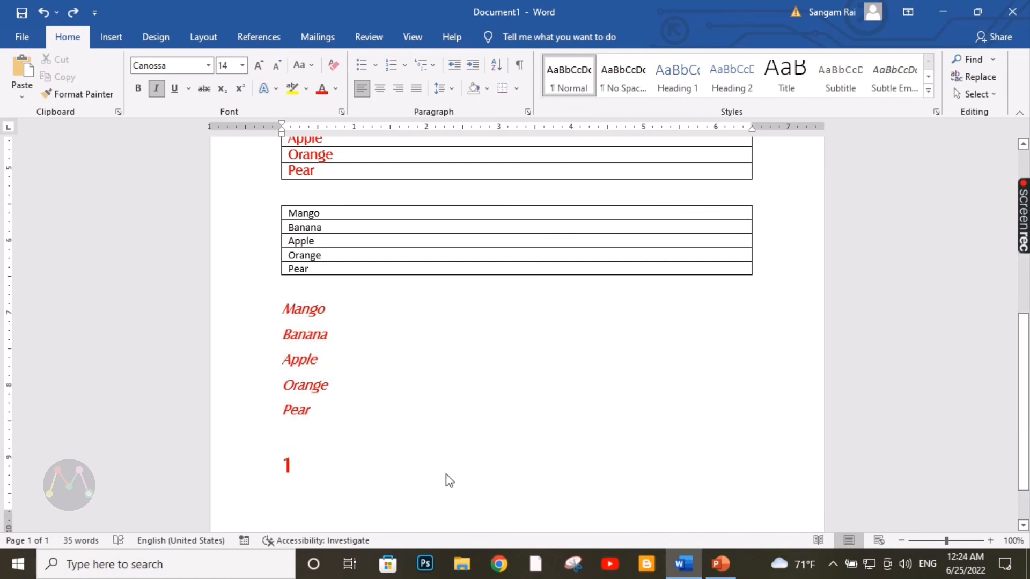